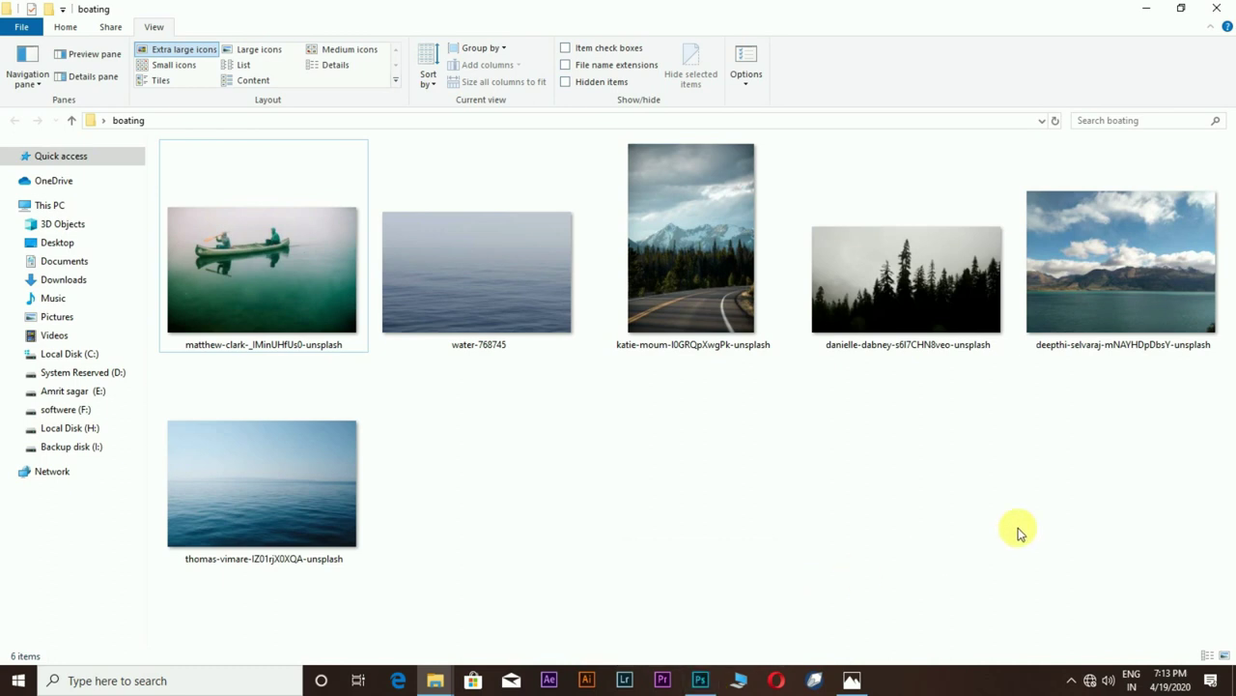
- Review the six boating photos in File Explorer, then switch to the blank Photoshop document
mouse_move(1123, 499)
mouse_down()
mouse_move(199, 284)
mouse_move(218, 241)
mouse_up()
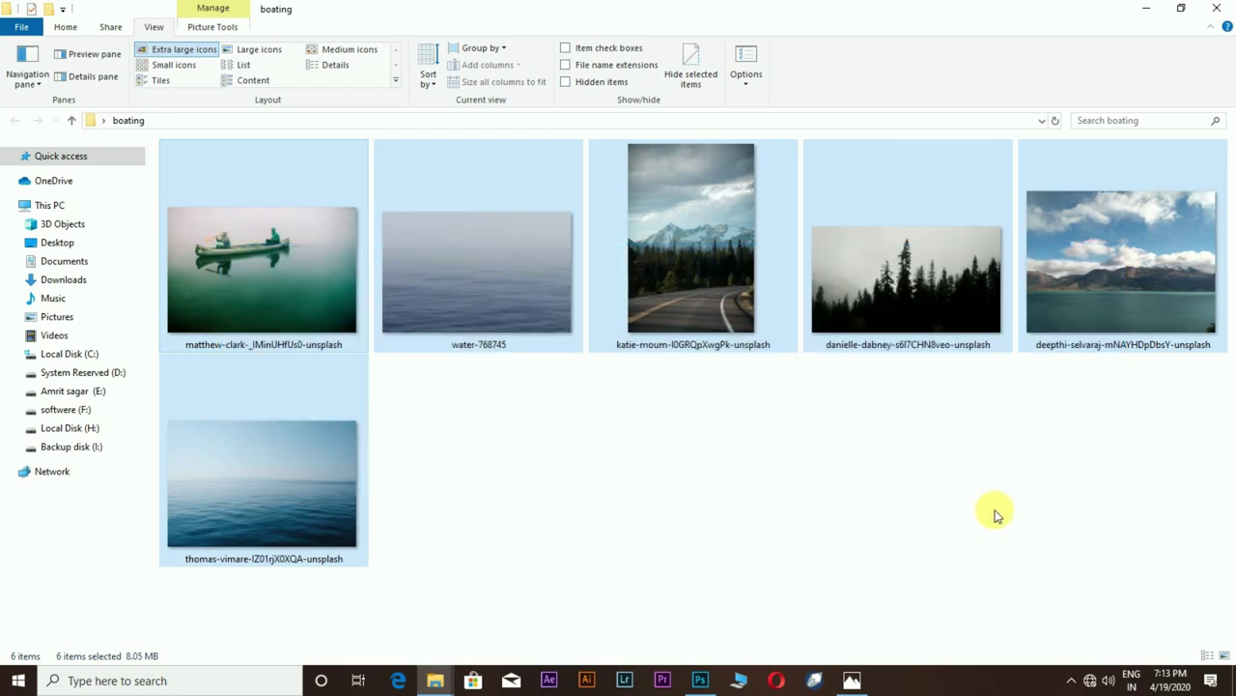
click(840, 570)
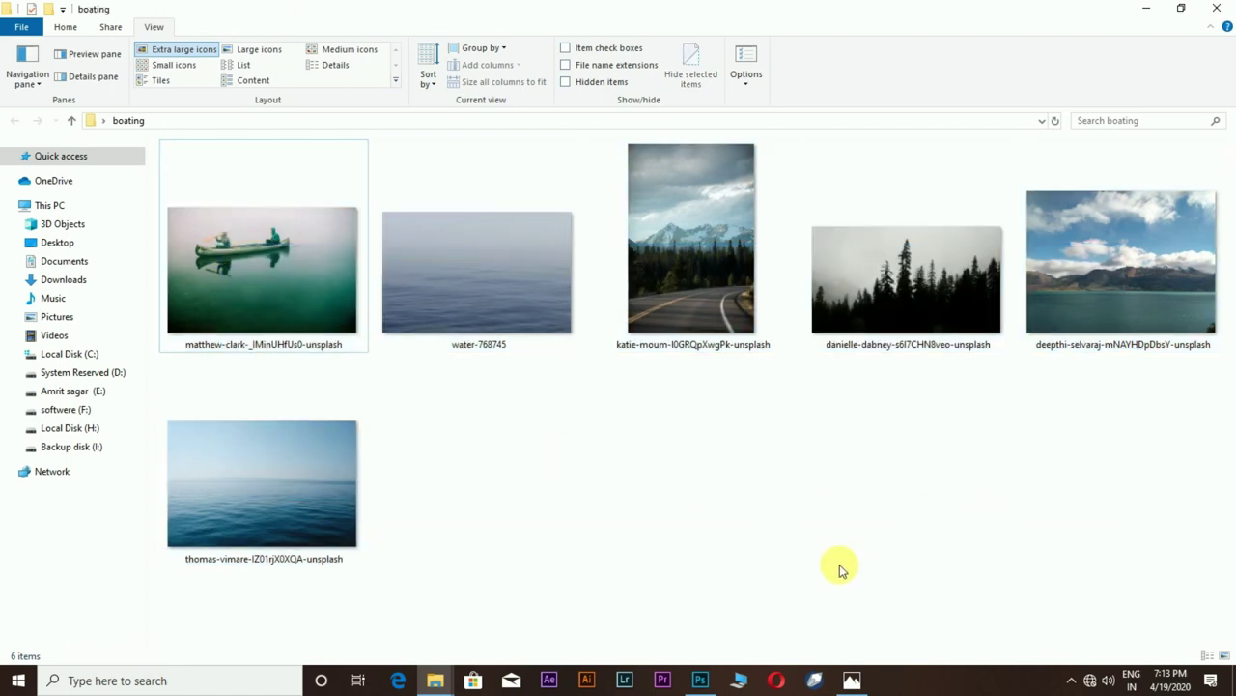
click(697, 681)
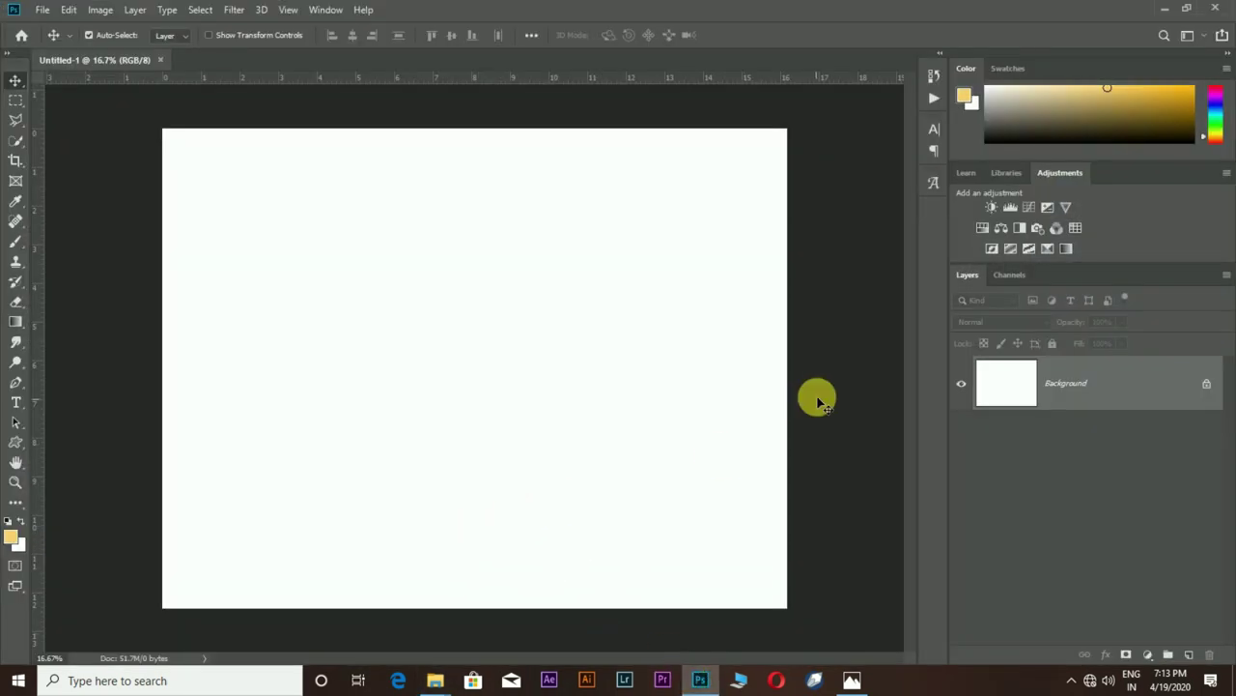
- Add a Gradient Fill layer running from bright blue (367dff) to white
click(1149, 652)
click(1164, 397)
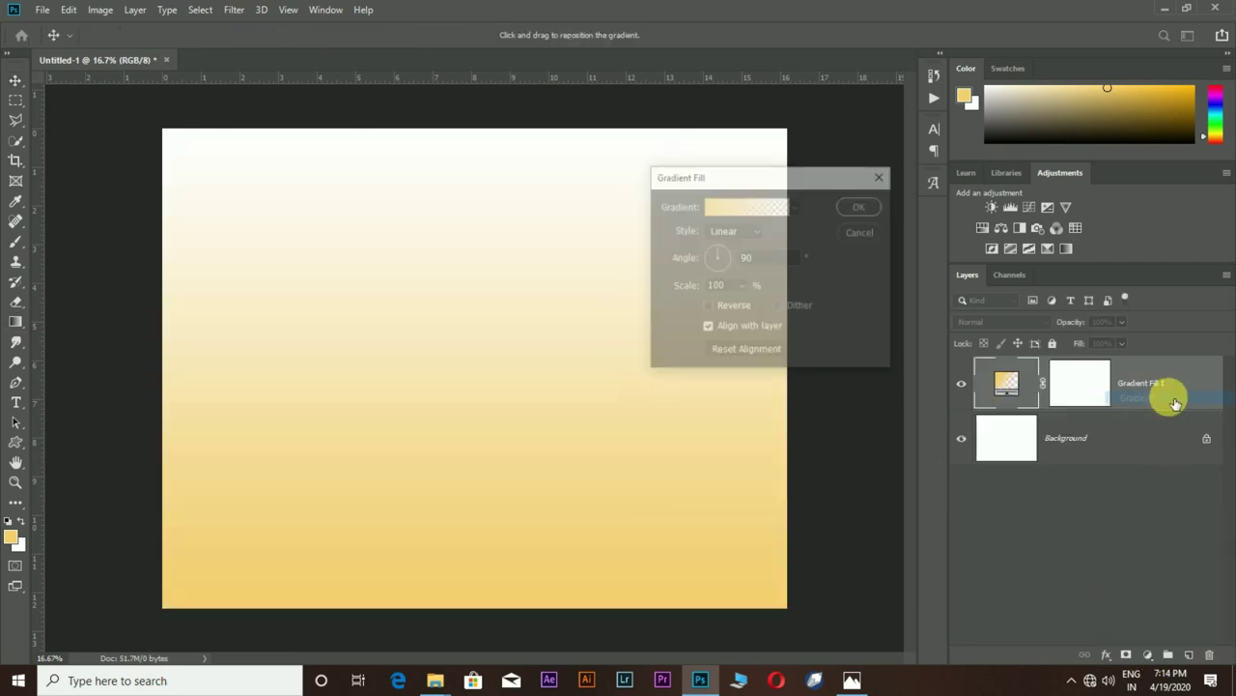
click(743, 206)
click(932, 145)
double_click(724, 354)
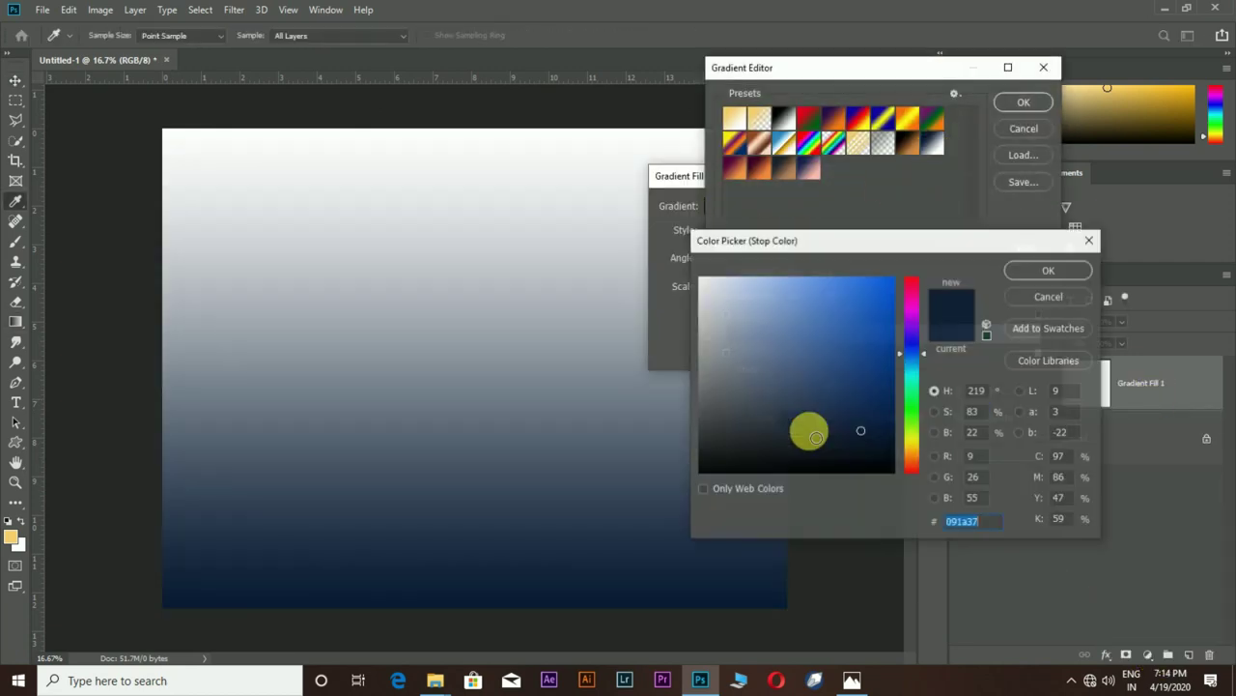
click(863, 270)
drag(863, 271, 832, 290)
click(964, 311)
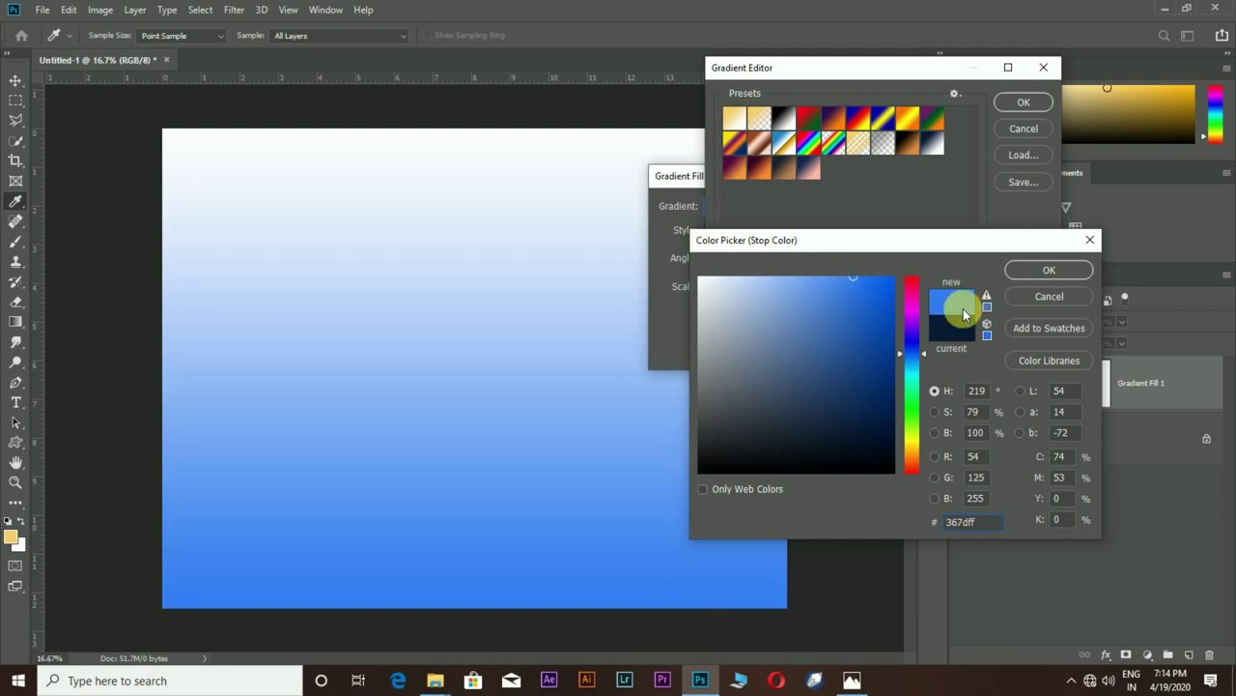
click(1053, 270)
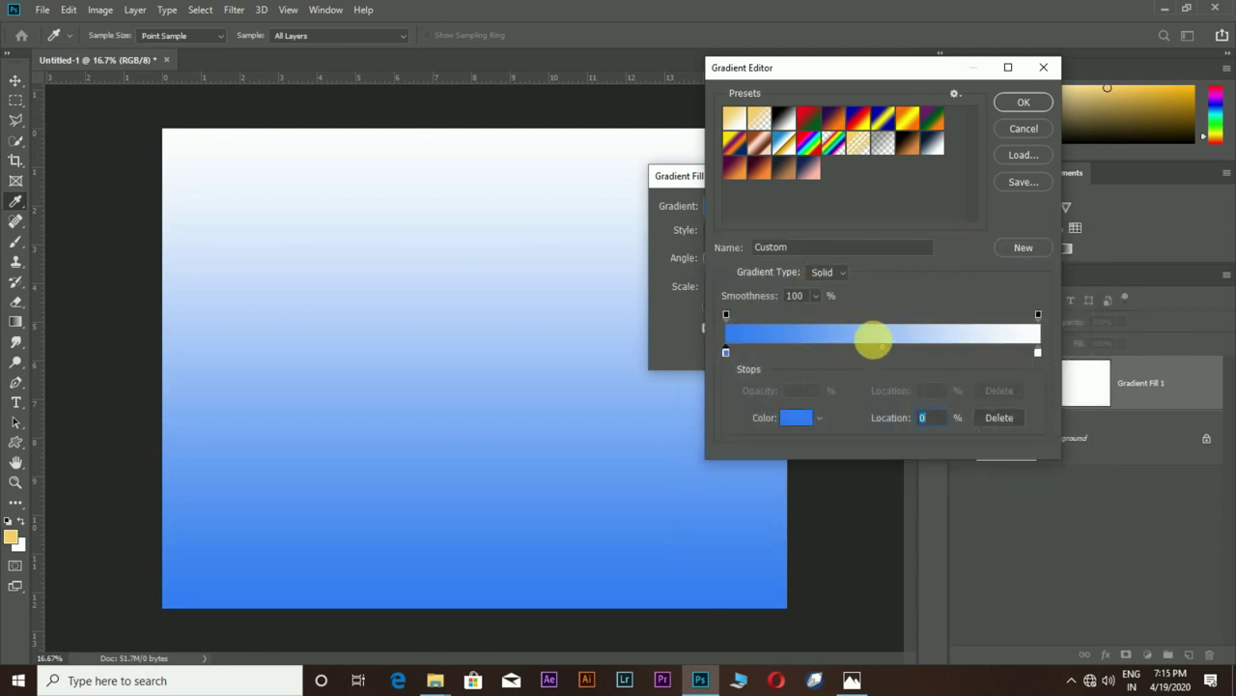
click(1024, 102)
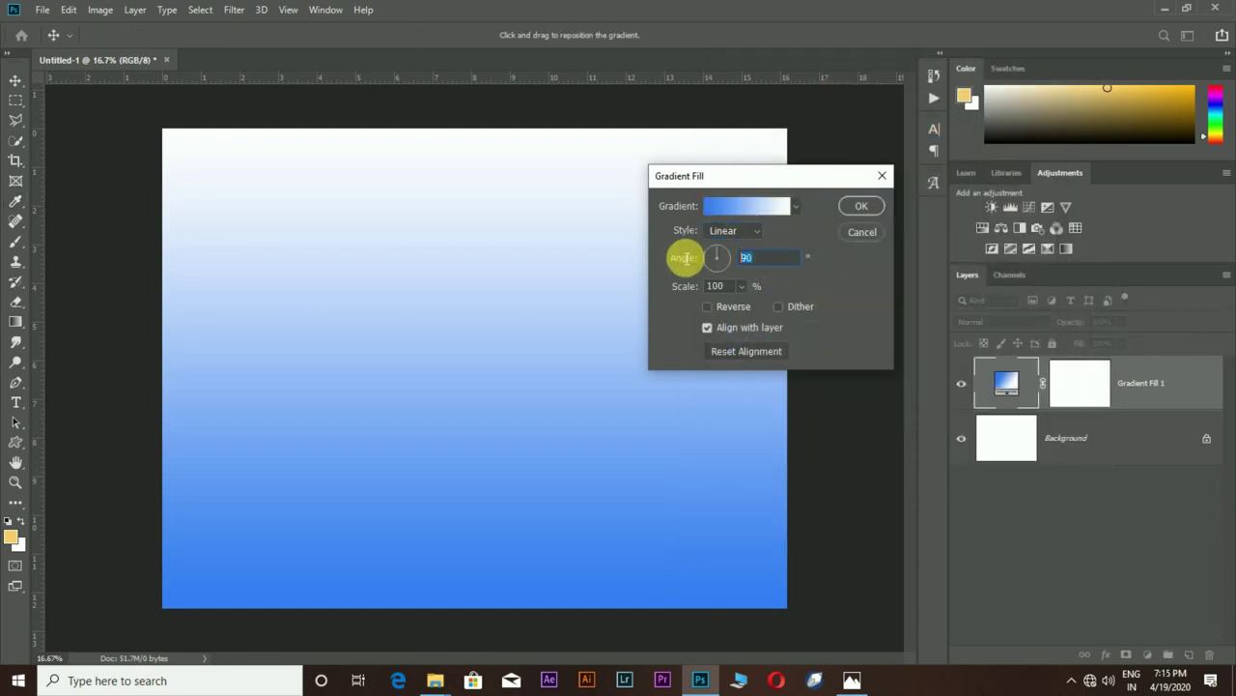
- Set the gradient to -90° with a lighter sky blue, then place the lake photo with a mask
drag(684, 258, 714, 258)
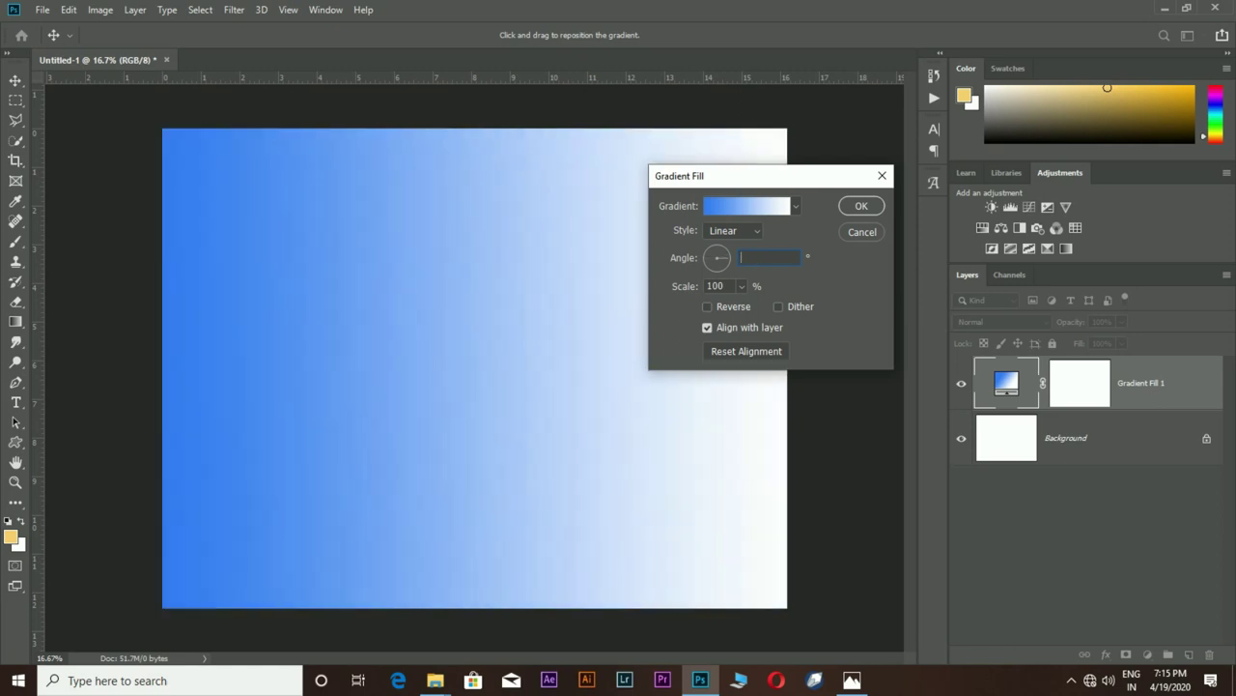
click(863, 208)
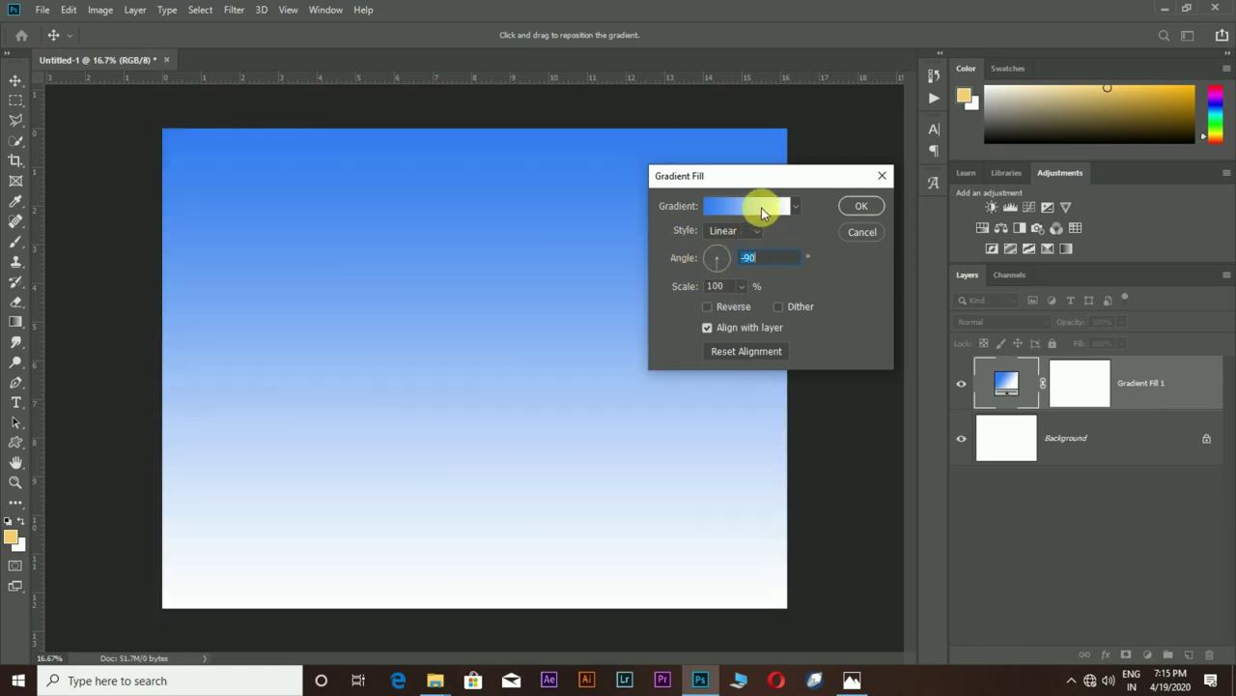
click(762, 208)
double_click(741, 354)
mouse_move(851, 303)
mouse_down()
mouse_move(800, 284)
mouse_move(819, 313)
mouse_move(794, 288)
mouse_up()
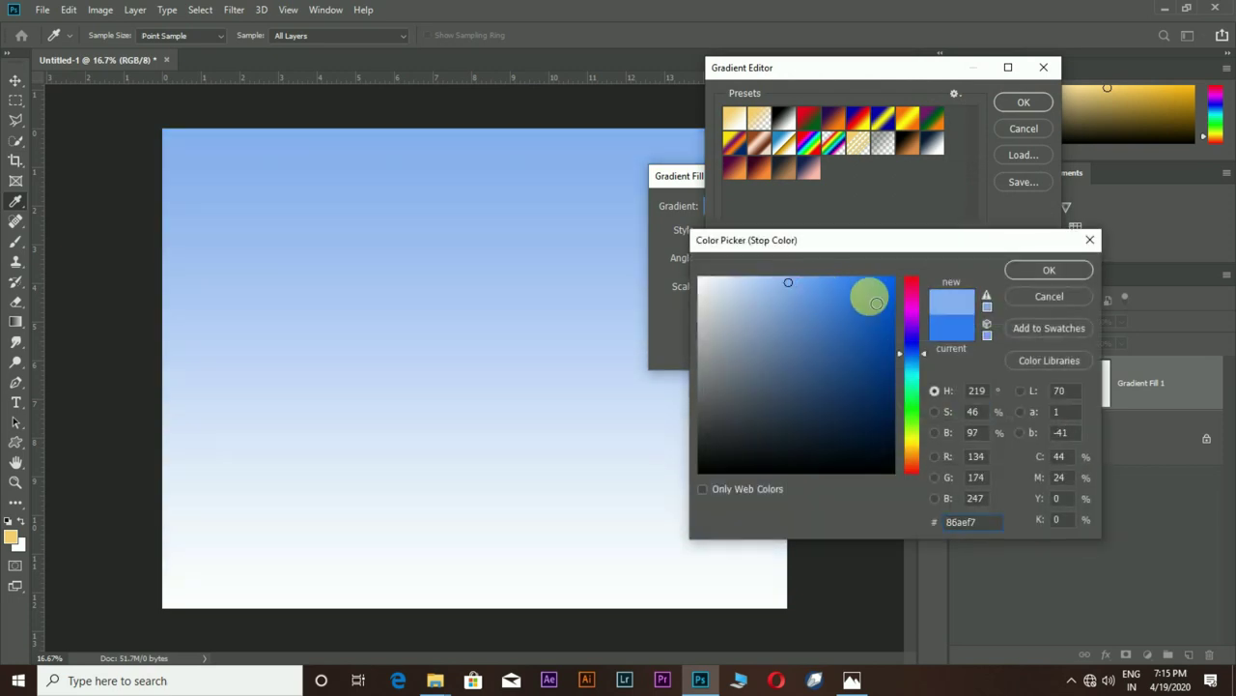
click(1049, 269)
click(1024, 103)
click(861, 205)
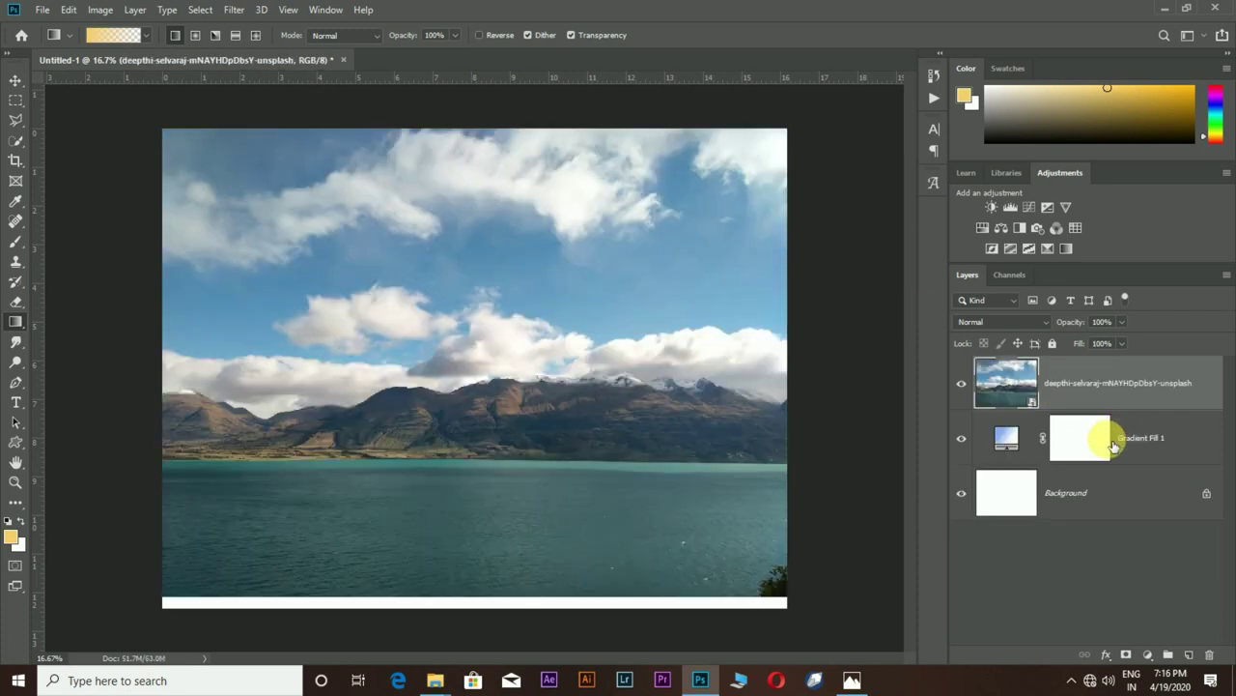
click(1127, 654)
click(16, 242)
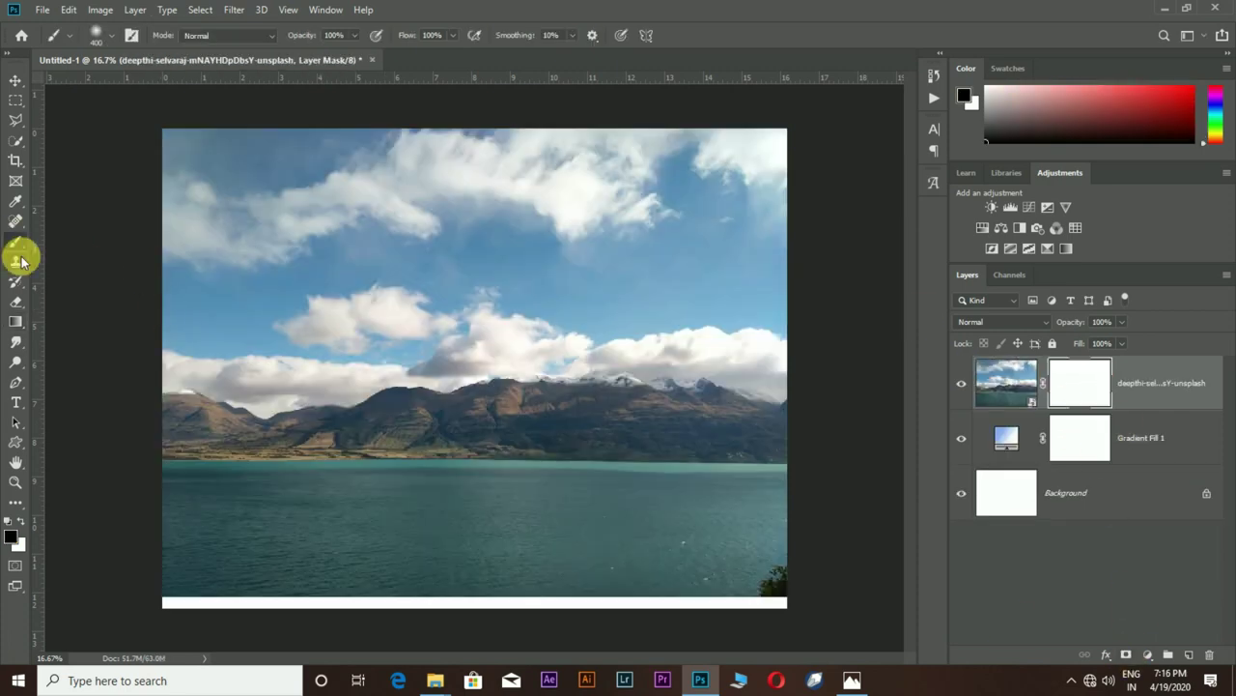
- Gradient-mask the lake photo to keep only the clouds and lower its opacity
click(17, 322)
drag(538, 179, 468, 174)
drag(493, 527, 495, 236)
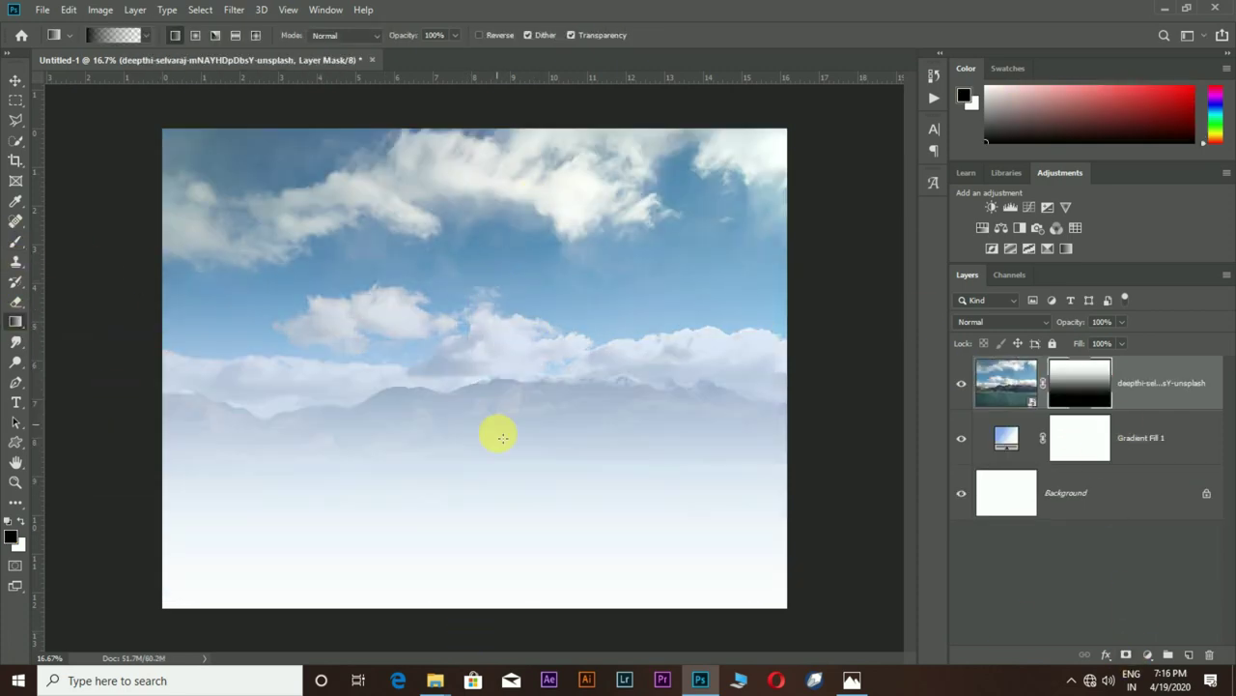
drag(494, 464, 493, 268)
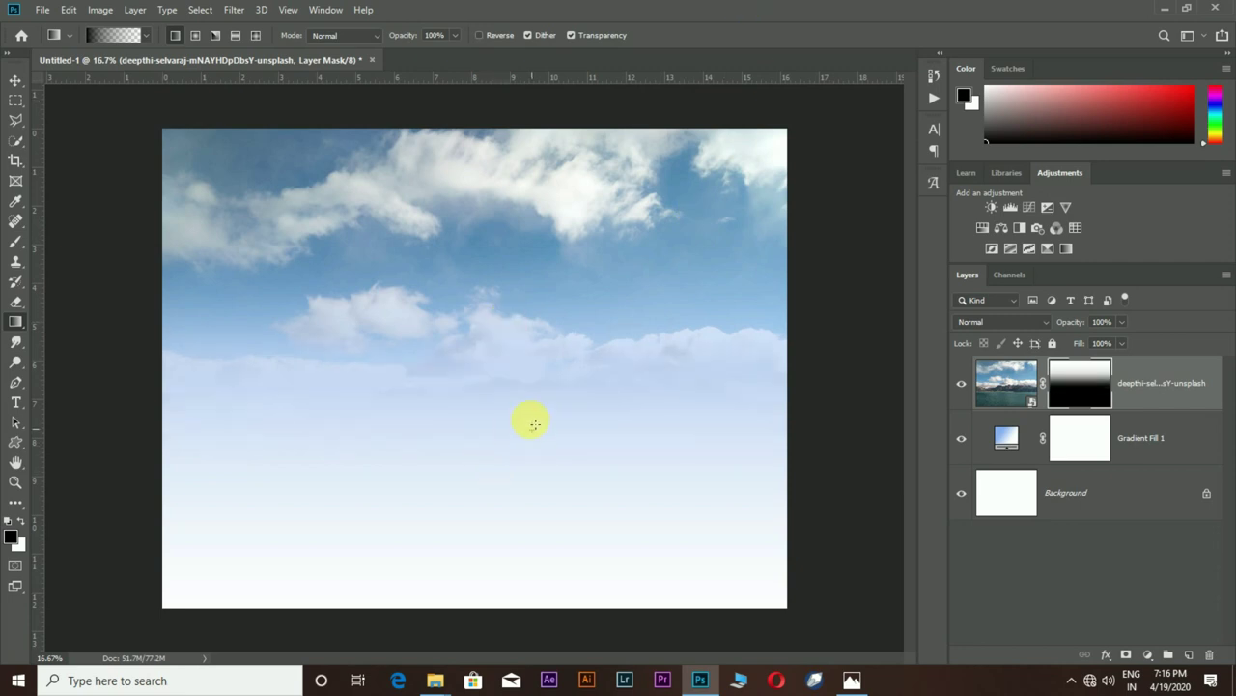
click(1006, 382)
drag(1071, 324, 1074, 331)
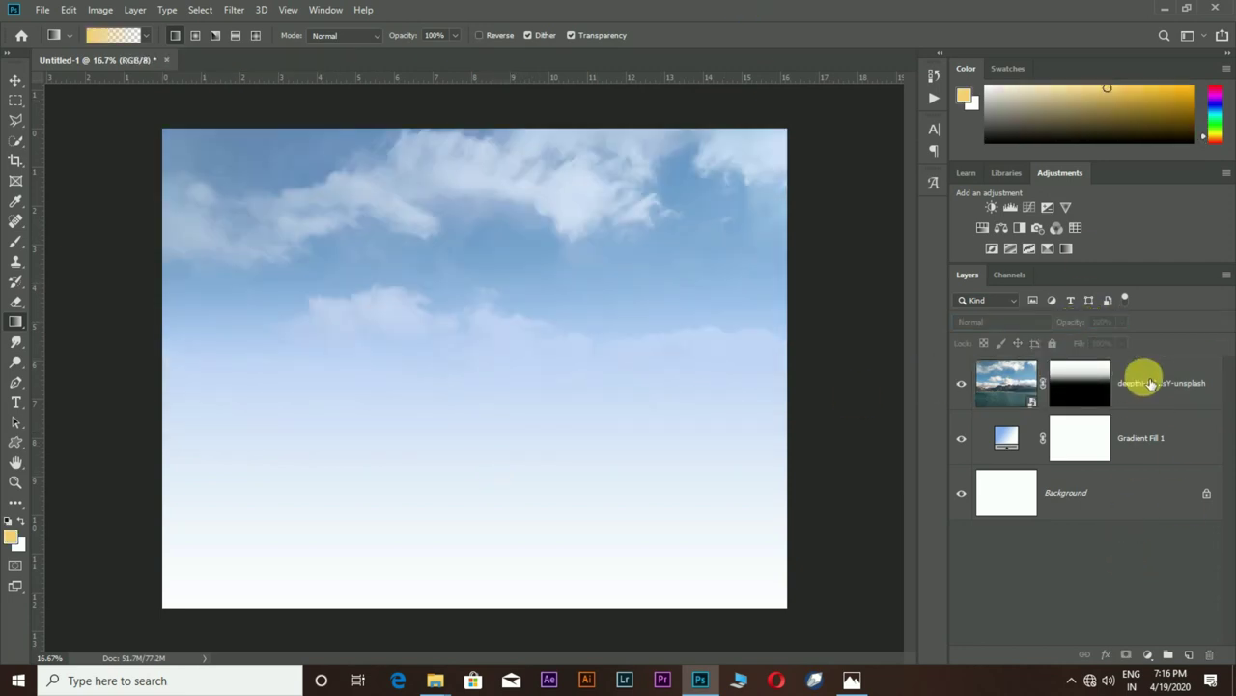
- Place the sea photo below the lake layer and gradient-mask its top into the sky
drag(1153, 380, 712, 460)
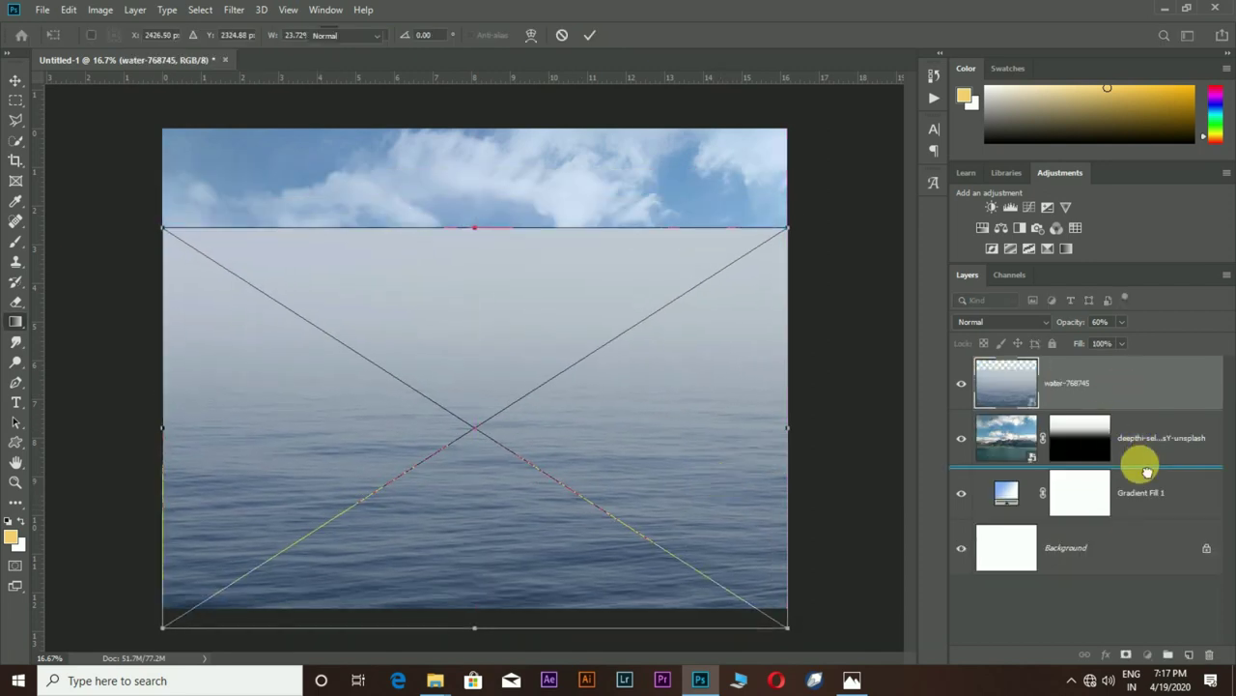
drag(1148, 472, 1136, 472)
click(1126, 654)
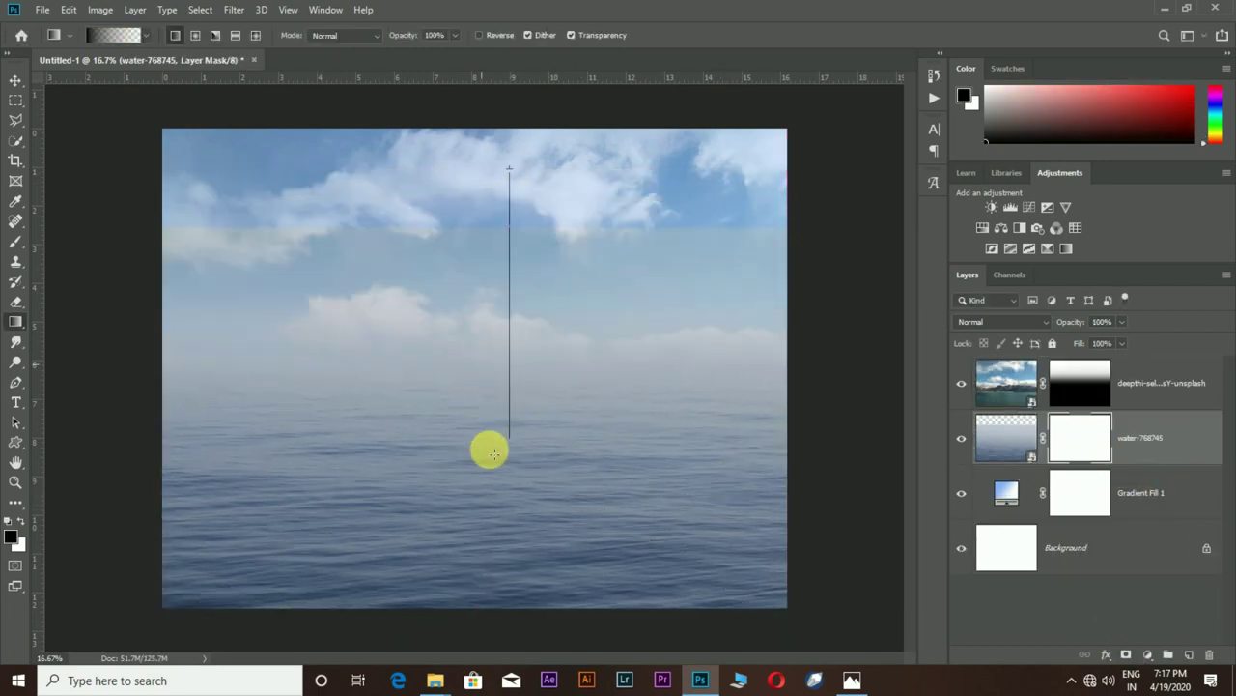
drag(509, 168, 495, 455)
drag(494, 365, 466, 392)
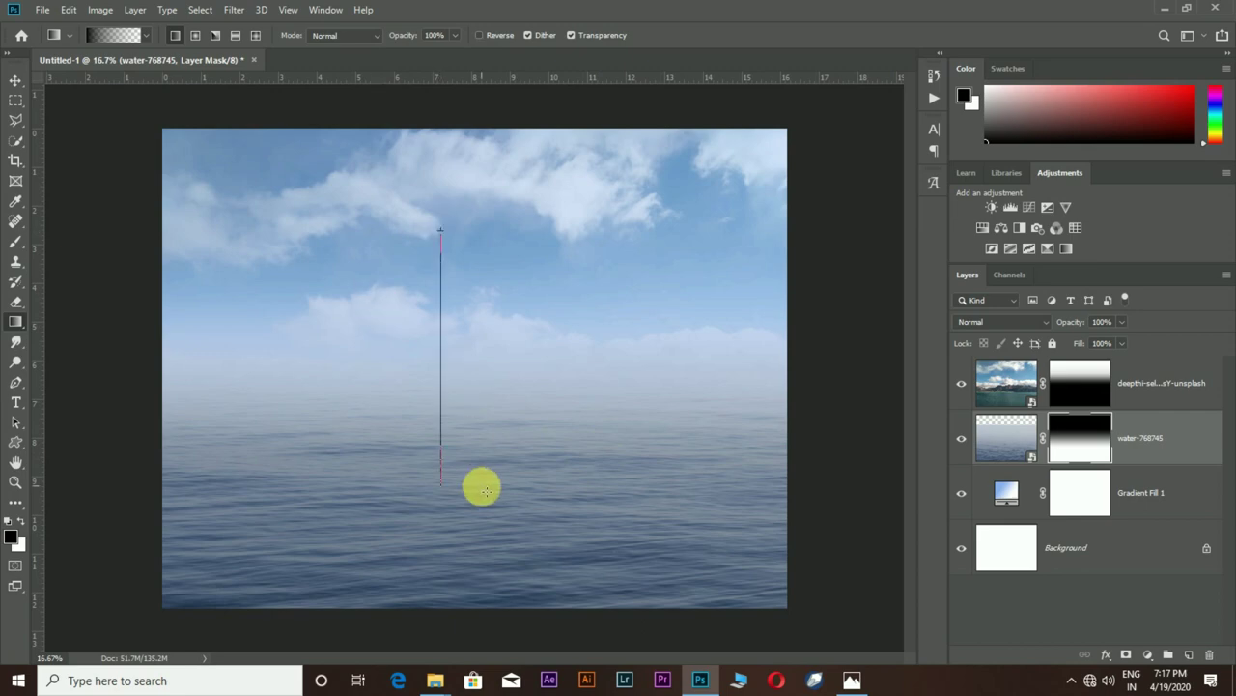
drag(486, 492, 496, 475)
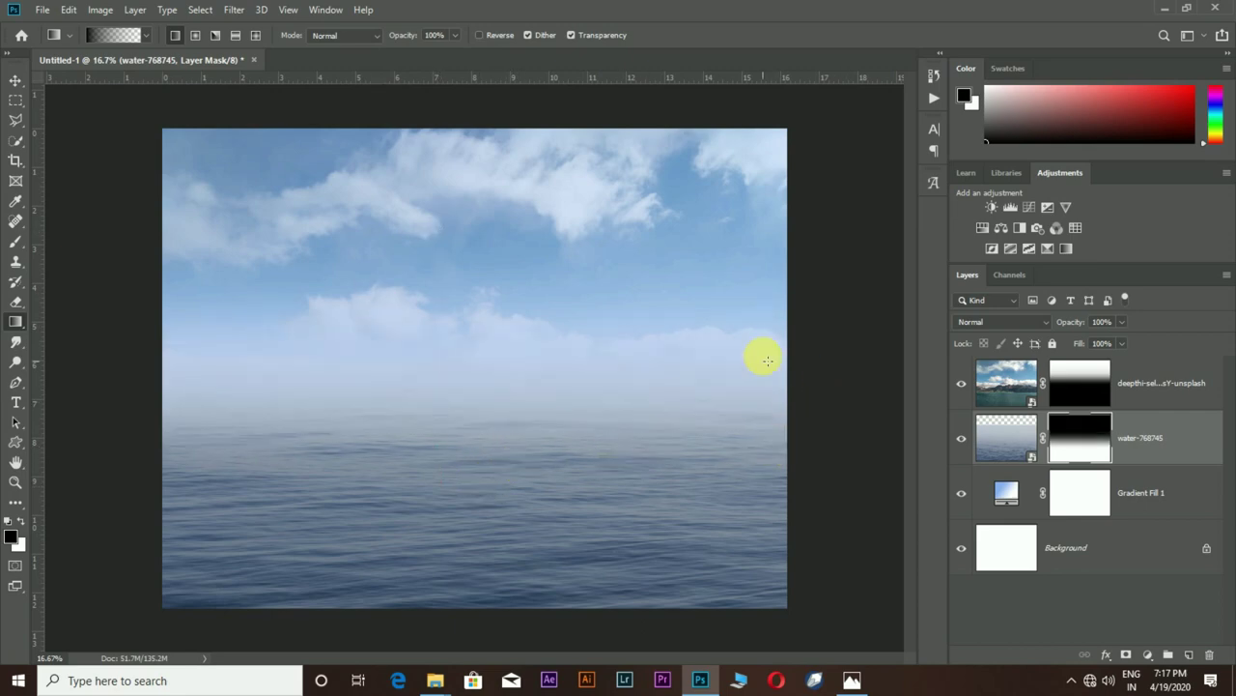
- Move the sea lower and widen its bottom with a Perspective transform
key(ctrl+t)
drag(703, 516, 701, 534)
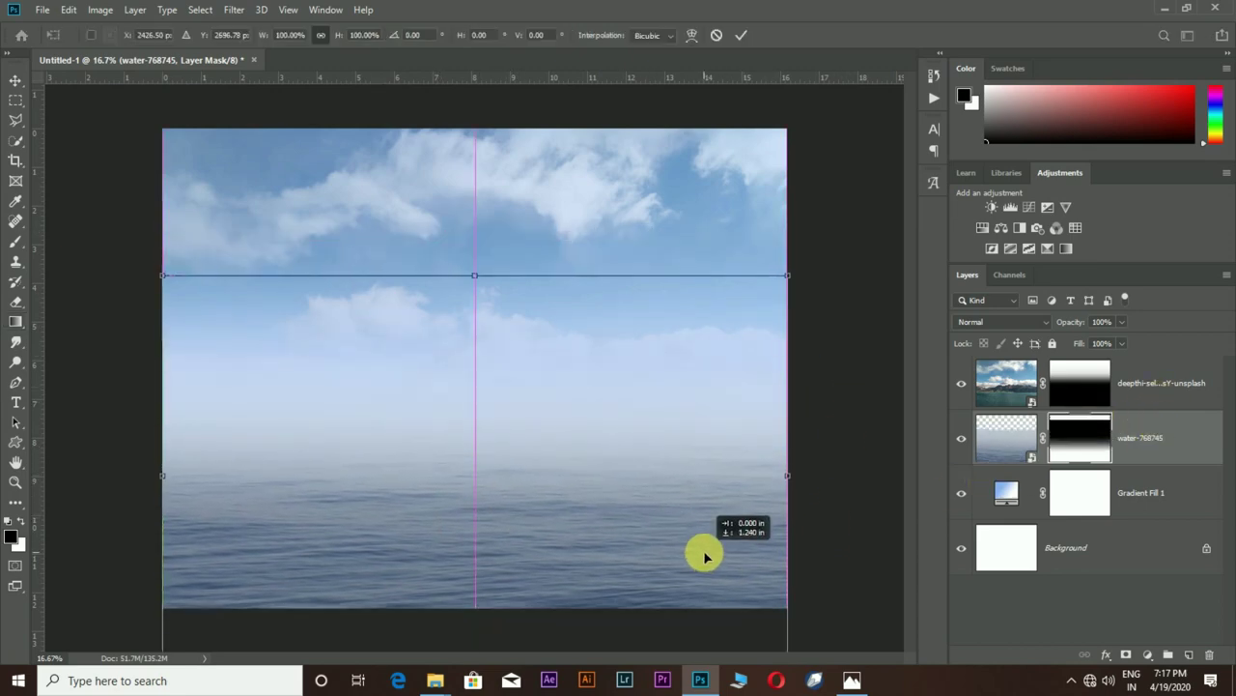
key(ctrl+minus)
right_click(538, 441)
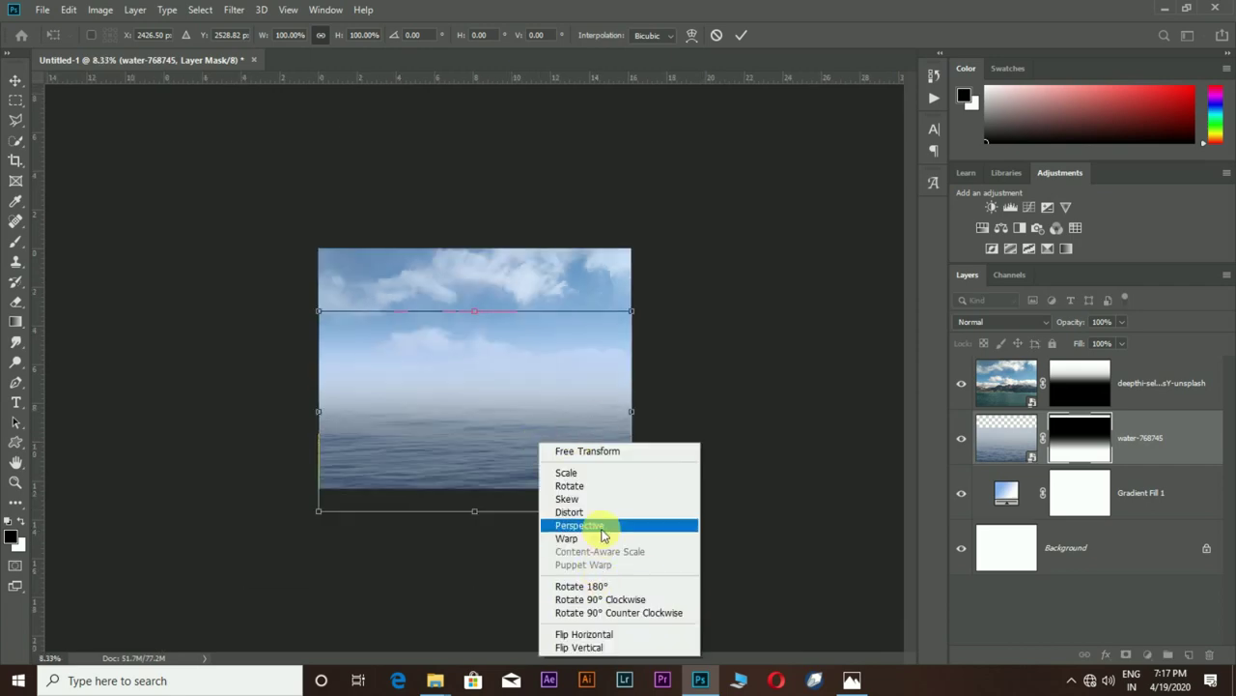
click(593, 521)
drag(317, 512, 290, 522)
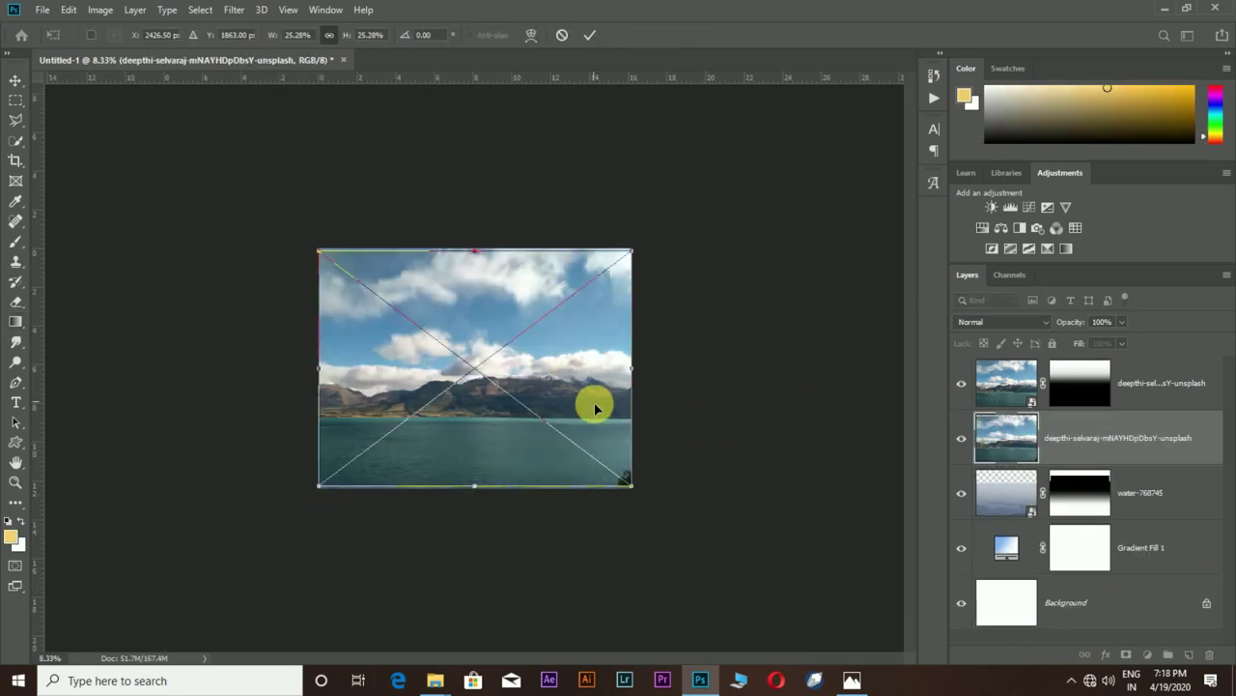
- Commit the sea perspective and mask the lake photo to a Quick Selection of the mountains
key(Return)
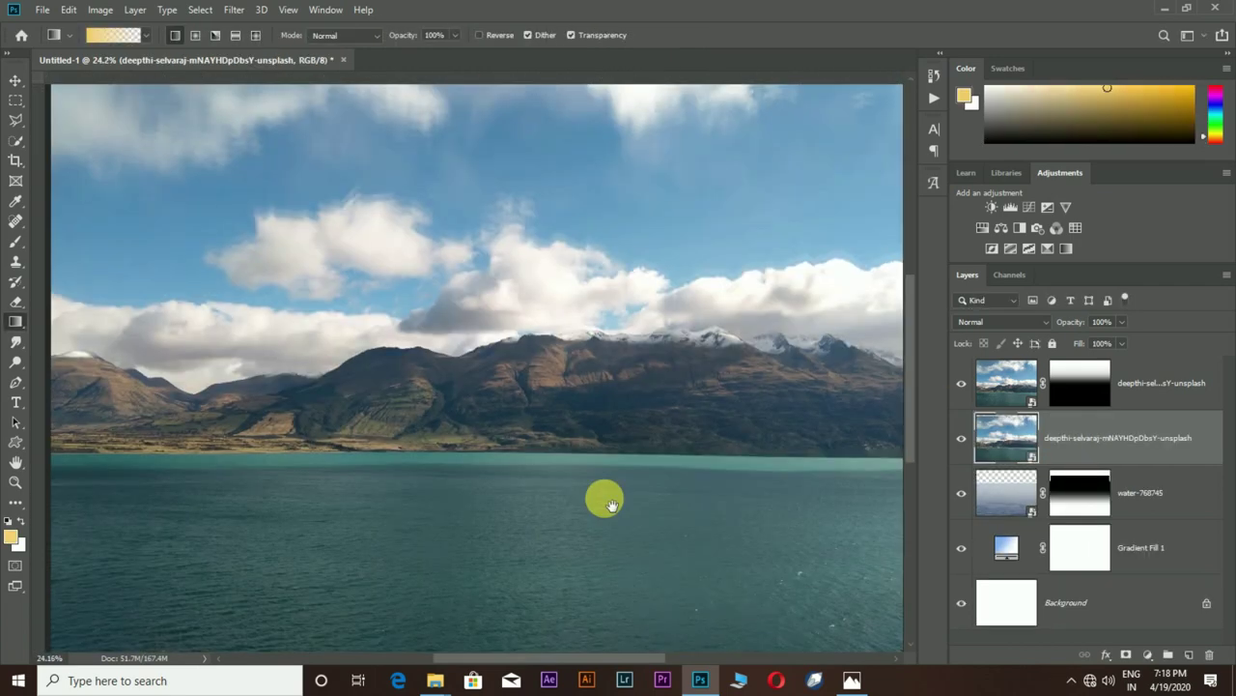
key(w)
drag(464, 413, 513, 412)
mouse_move(644, 362)
mouse_down()
mouse_move(419, 415)
mouse_move(318, 455)
mouse_move(152, 373)
mouse_move(465, 450)
mouse_move(376, 488)
mouse_up()
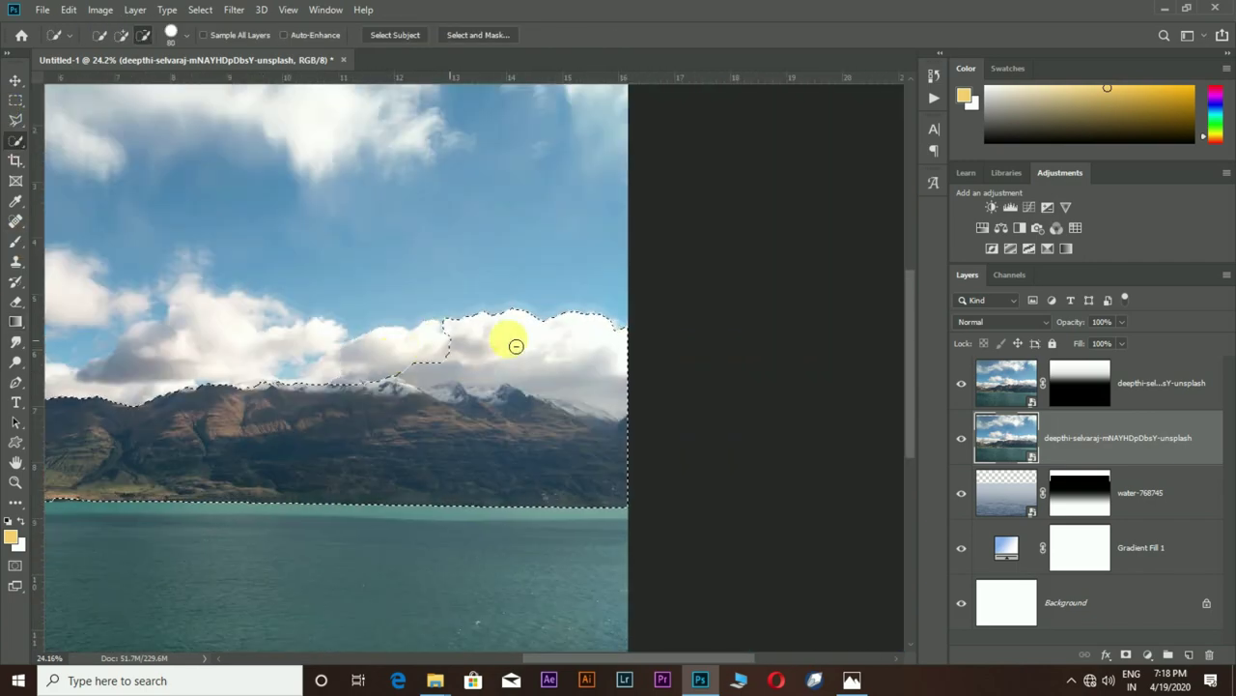
key(ctrl+minus)
key(ctrl+minus)
click(1126, 654)
- Scale the mountains down below the sea and add a horizontally flipped duplicate with a fresh mask
key(ctrl+t)
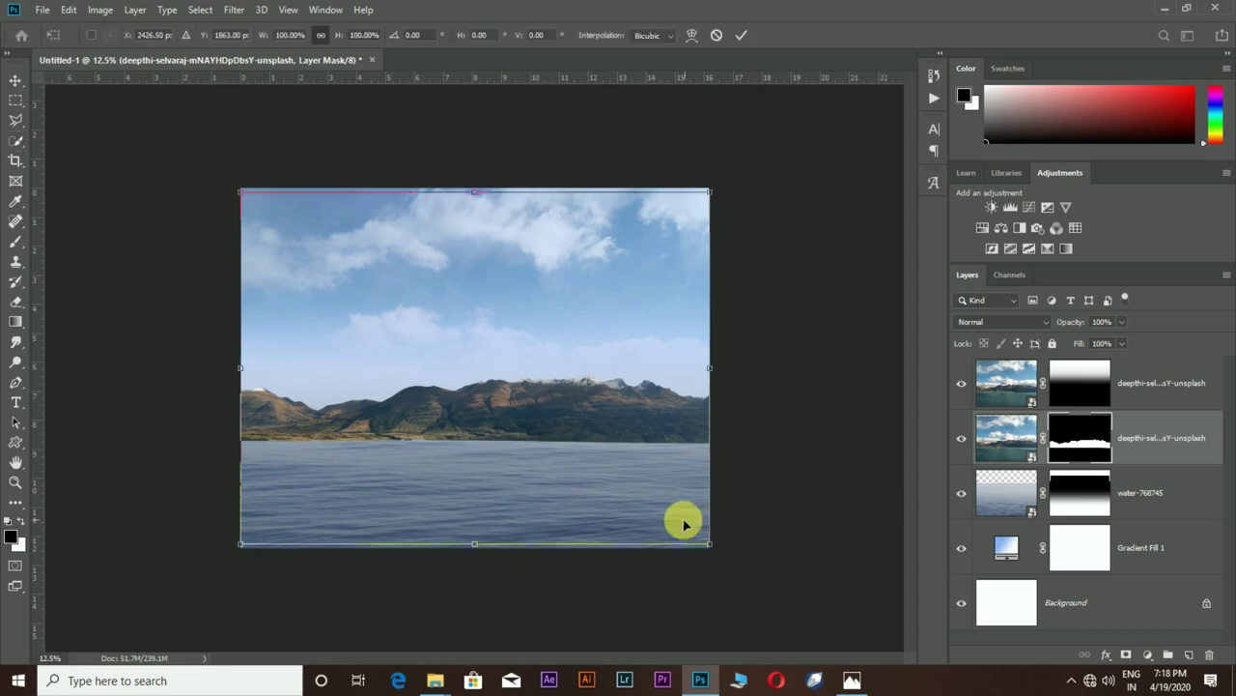
mouse_move(738, 541)
mouse_down()
mouse_move(556, 440)
mouse_move(677, 460)
mouse_up()
key(Return)
drag(1127, 442, 1053, 522)
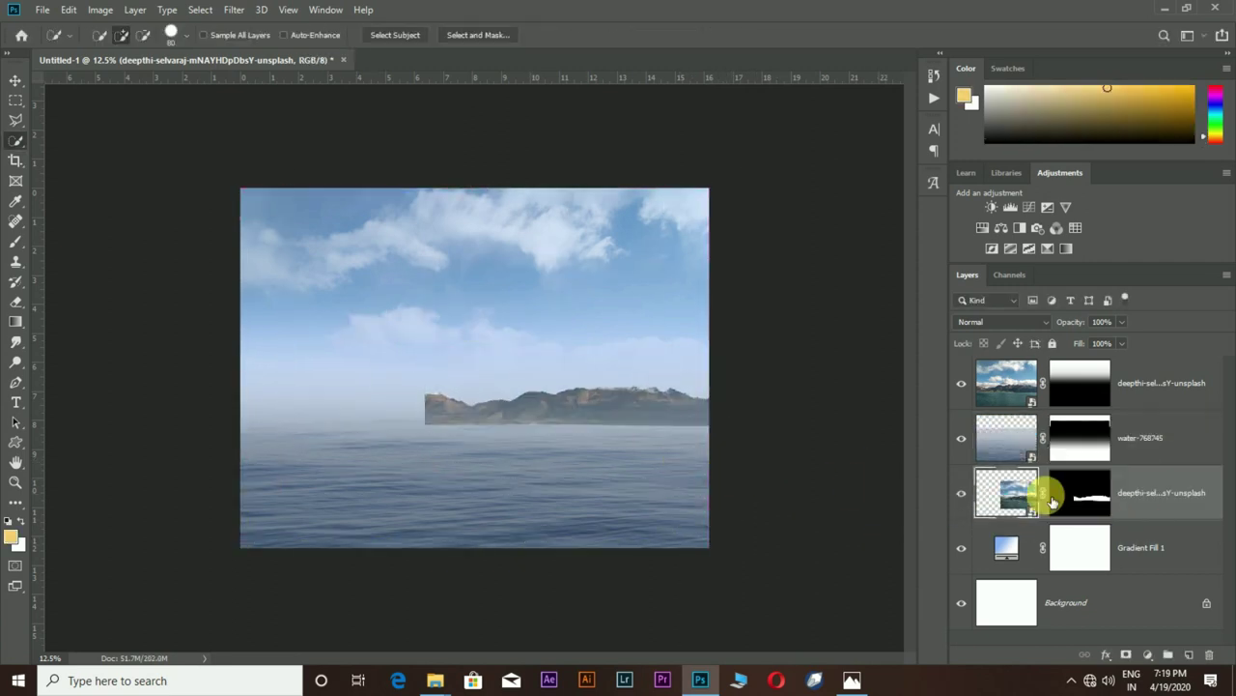
key(ctrl+j)
key(ctrl+t)
drag(640, 470, 532, 496)
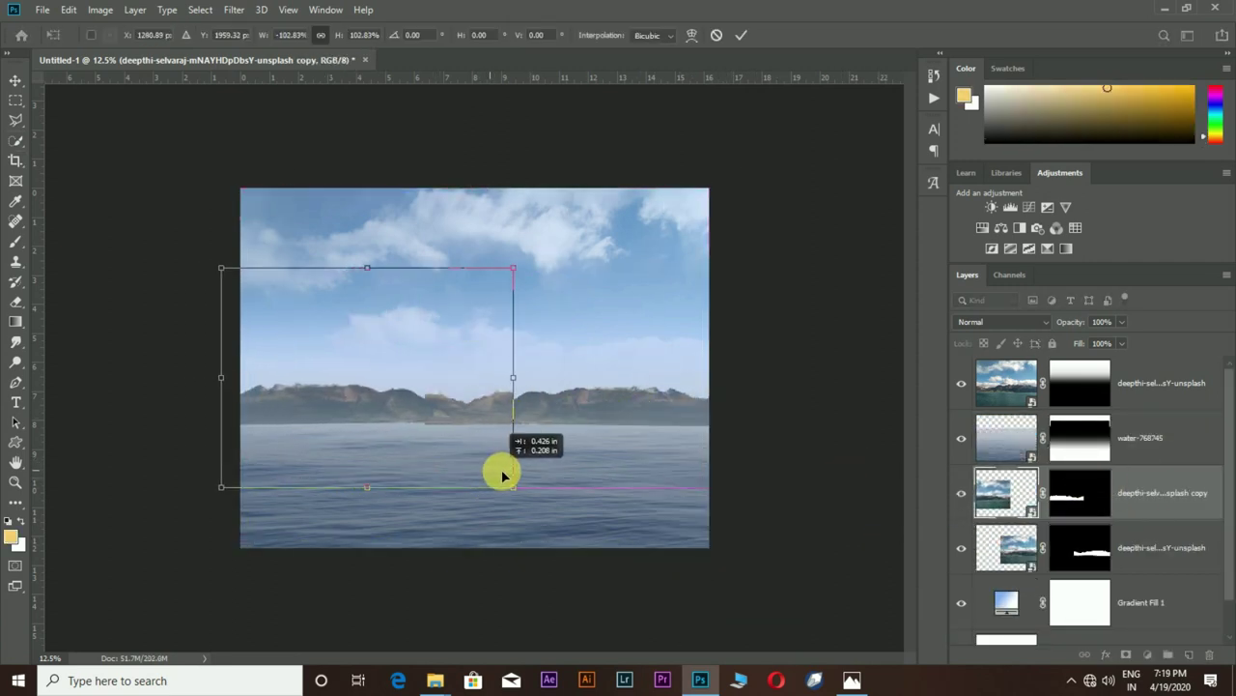
key(Return)
right_click(1079, 492)
click(1005, 315)
- Blend the seam between the mountain halves, apply the copy's mask, and reorder the layer
key(g)
scroll(318, 338, up, 5)
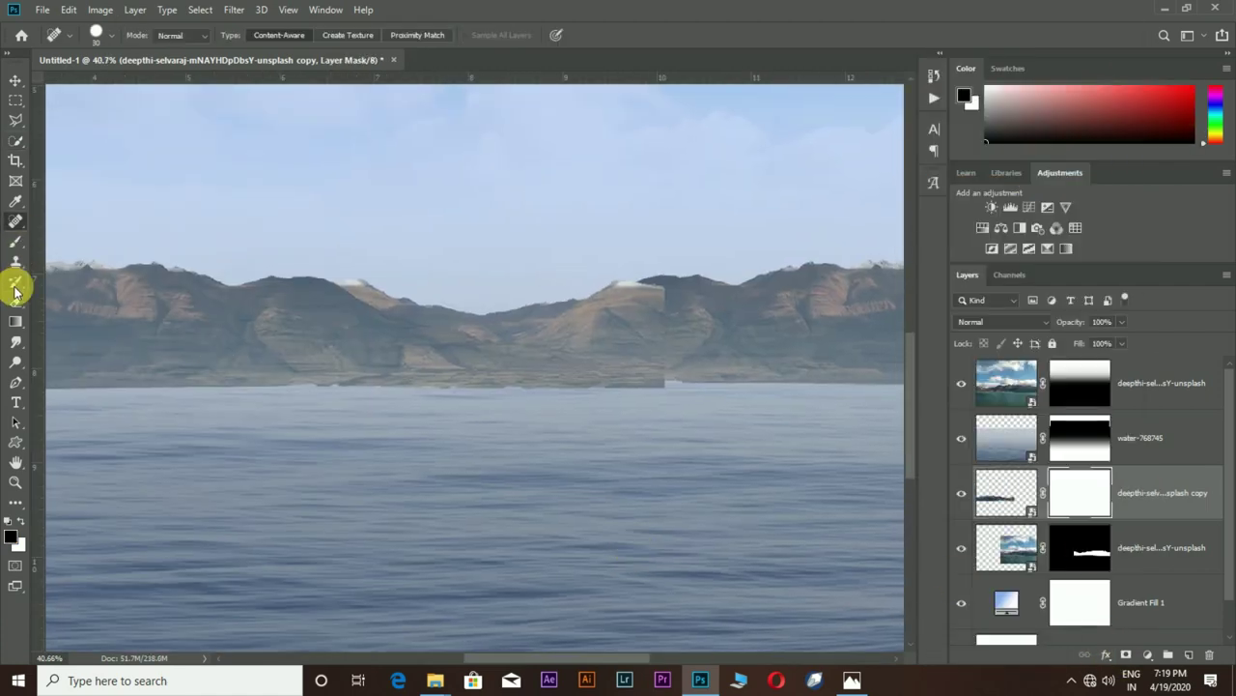
drag(425, 329, 522, 333)
scroll(105, 221, up, 1)
key(b)
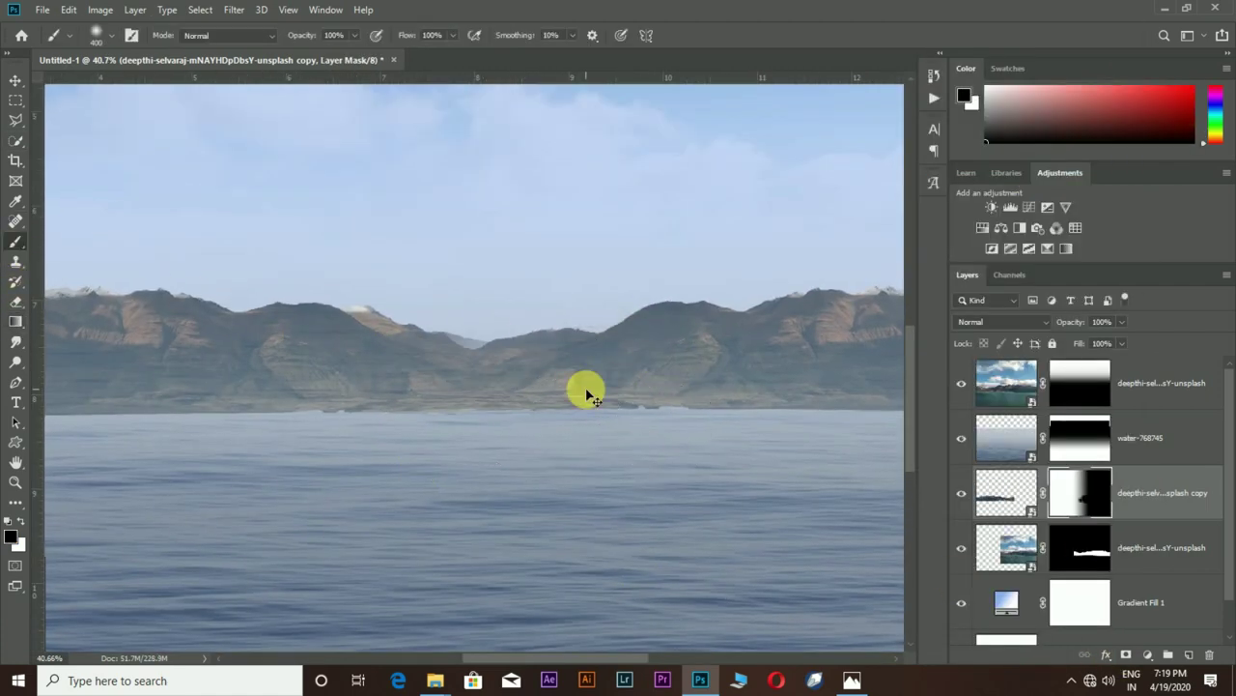
key(ctrl+0)
right_click(1140, 492)
click(994, 359)
drag(1117, 483, 1160, 526)
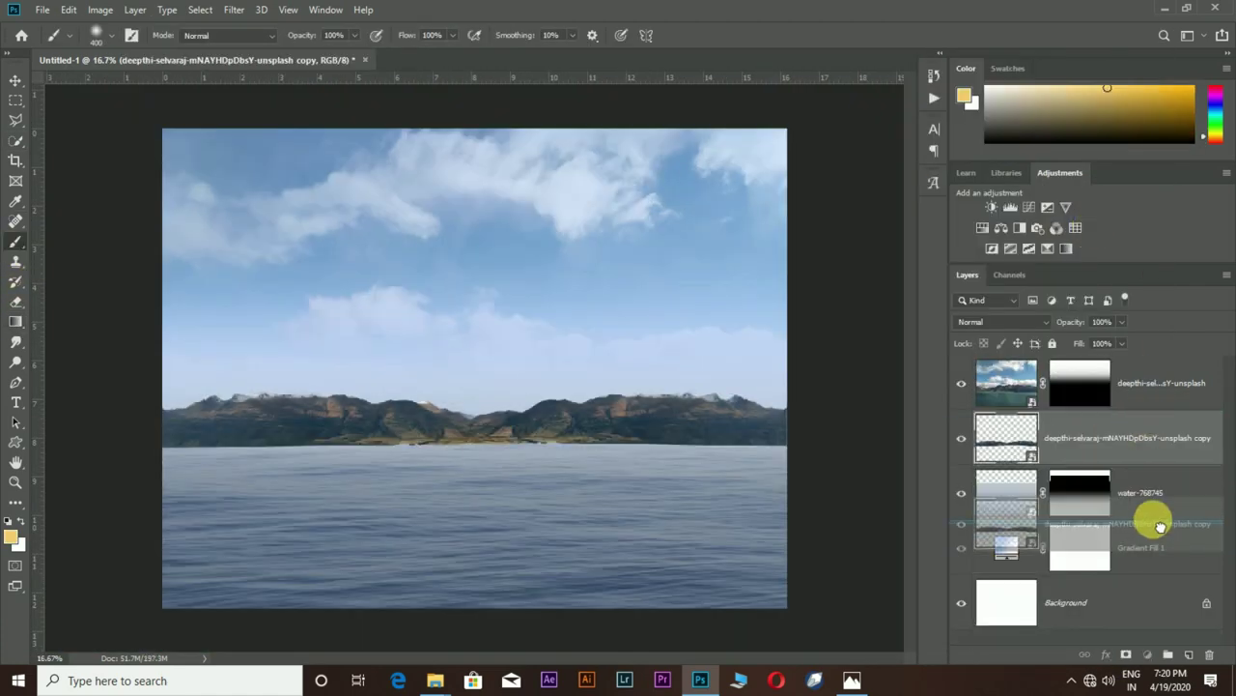
- Flip the top lake-photo copy vertically and move it below the horizon as a reflection
key(ctrl+t)
right_click(532, 232)
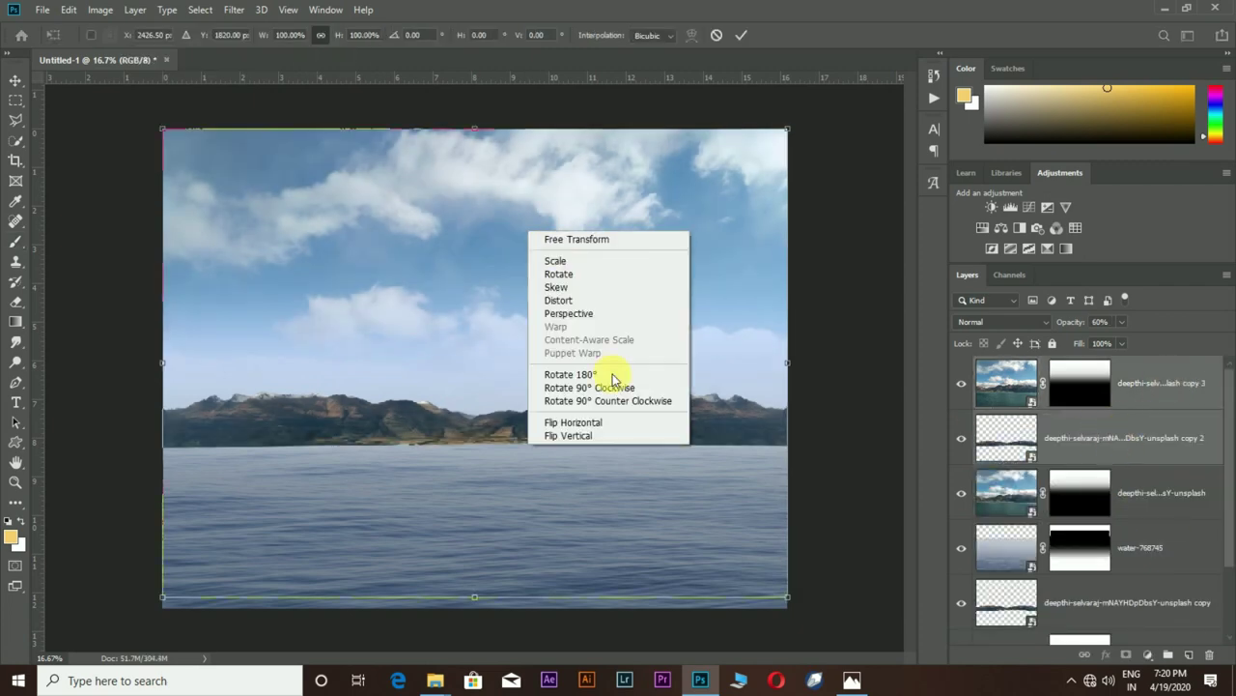
click(580, 436)
drag(599, 386, 602, 538)
key(ctrl+minus)
key(ctrl+minus)
key(ctrl+minus)
key(Return)
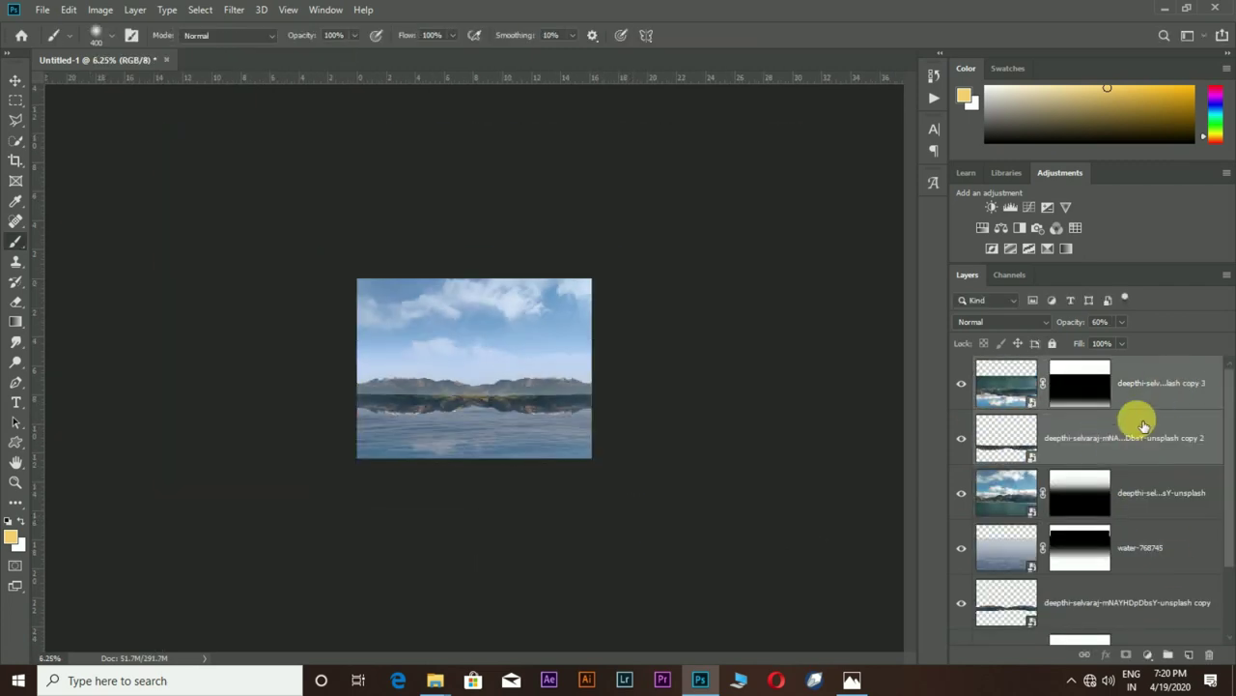
- Squash the copy 3 reflection layer to about 69% height
click(1140, 382)
key(ctrl+t)
drag(475, 513, 495, 461)
key(Return)
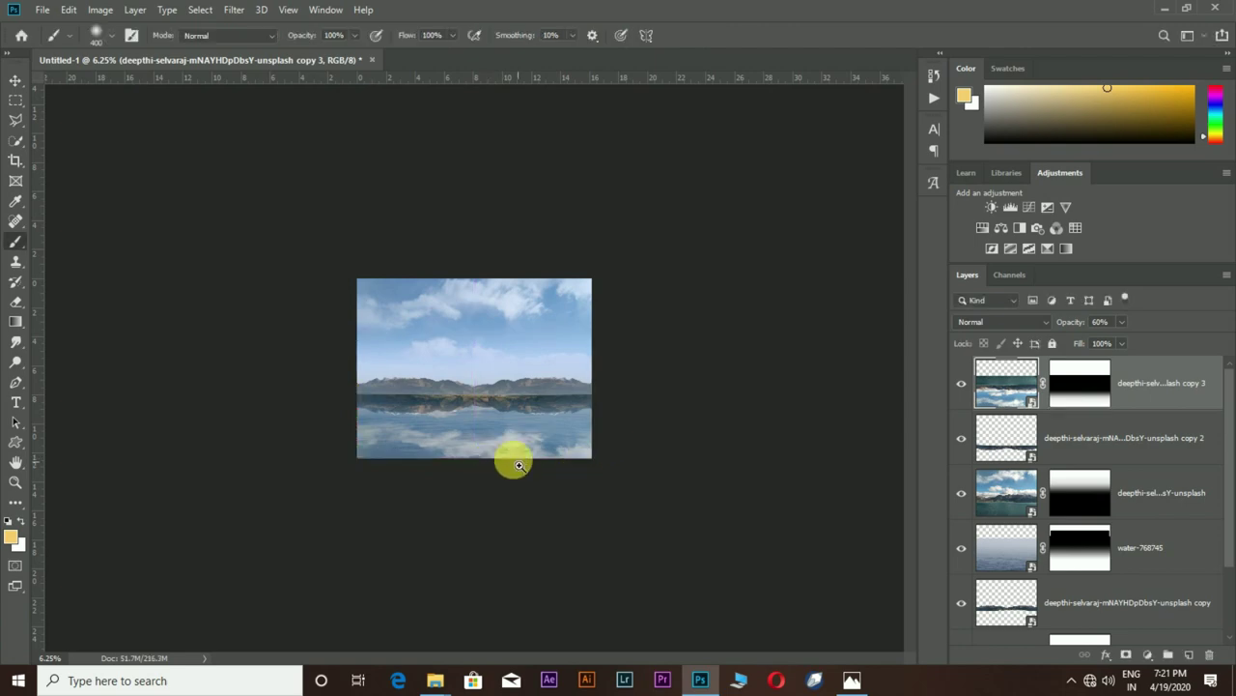
key(b)
key(ctrl+plus)
key(ctrl+plus)
key(ctrl+plus)
- Convert copy 2 to a smart object and open Gaussian Blur for the copy 3 reflection
right_click(1174, 378)
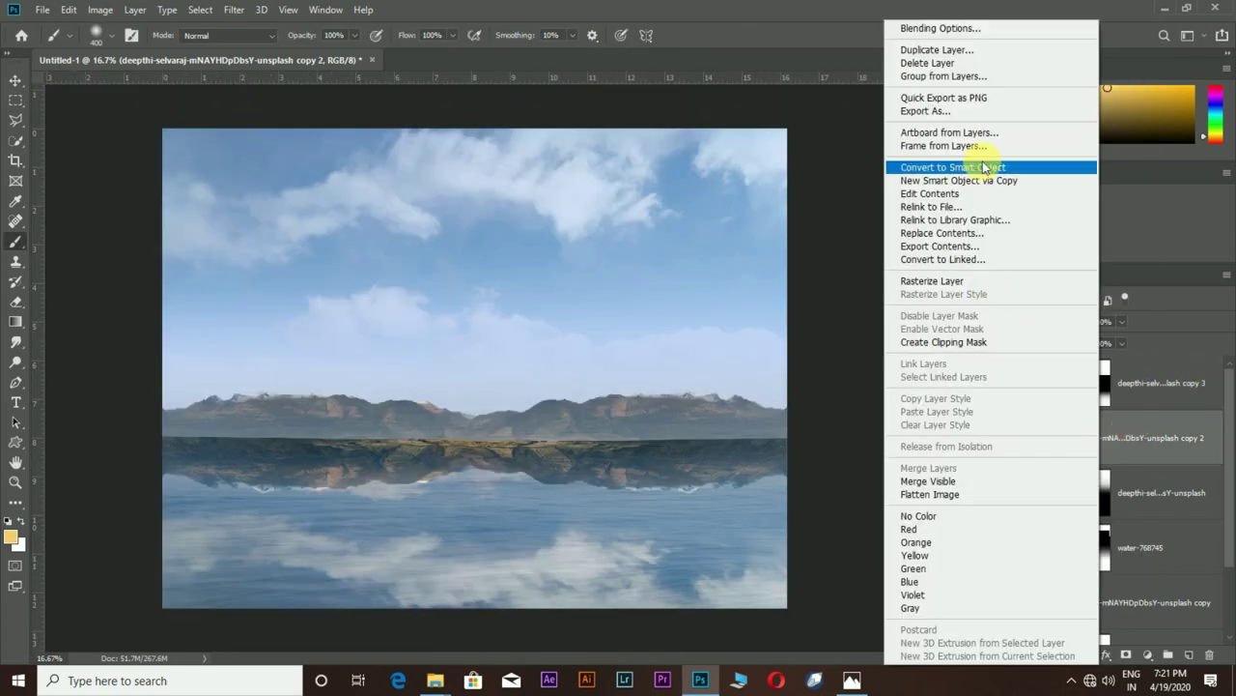
click(1159, 437)
click(16, 321)
scroll(612, 511, up, 2)
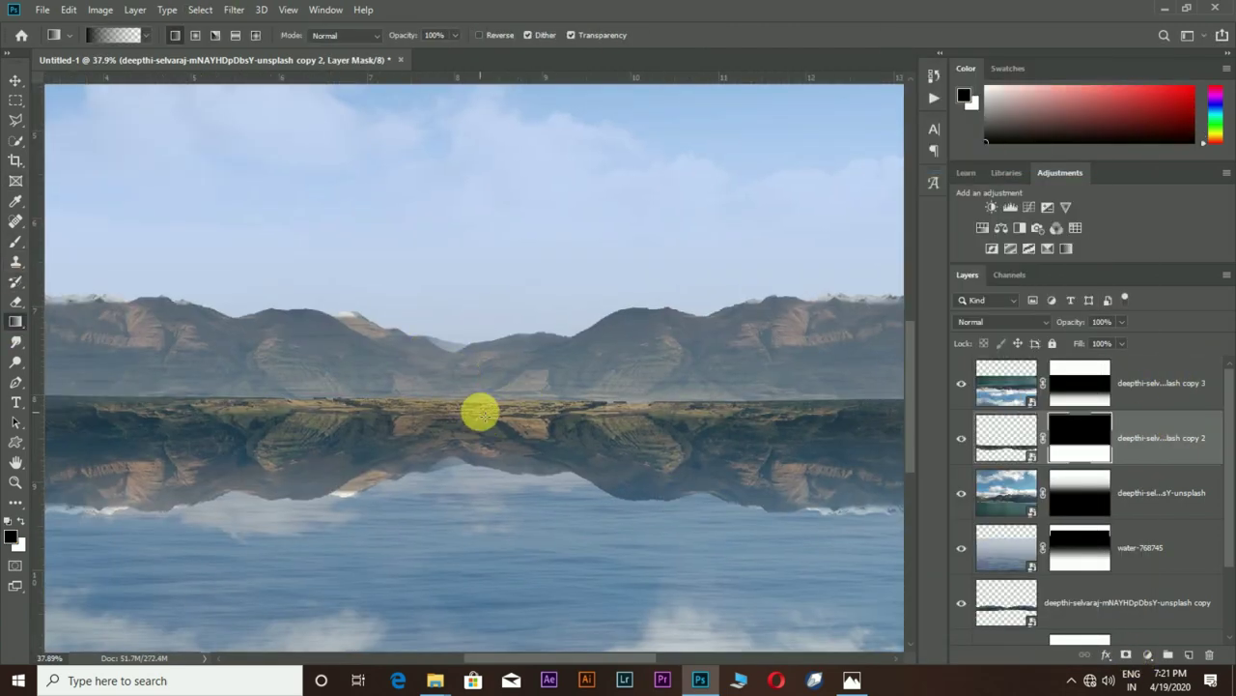
scroll(740, 365, down, 3)
right_click(1162, 411)
click(1159, 387)
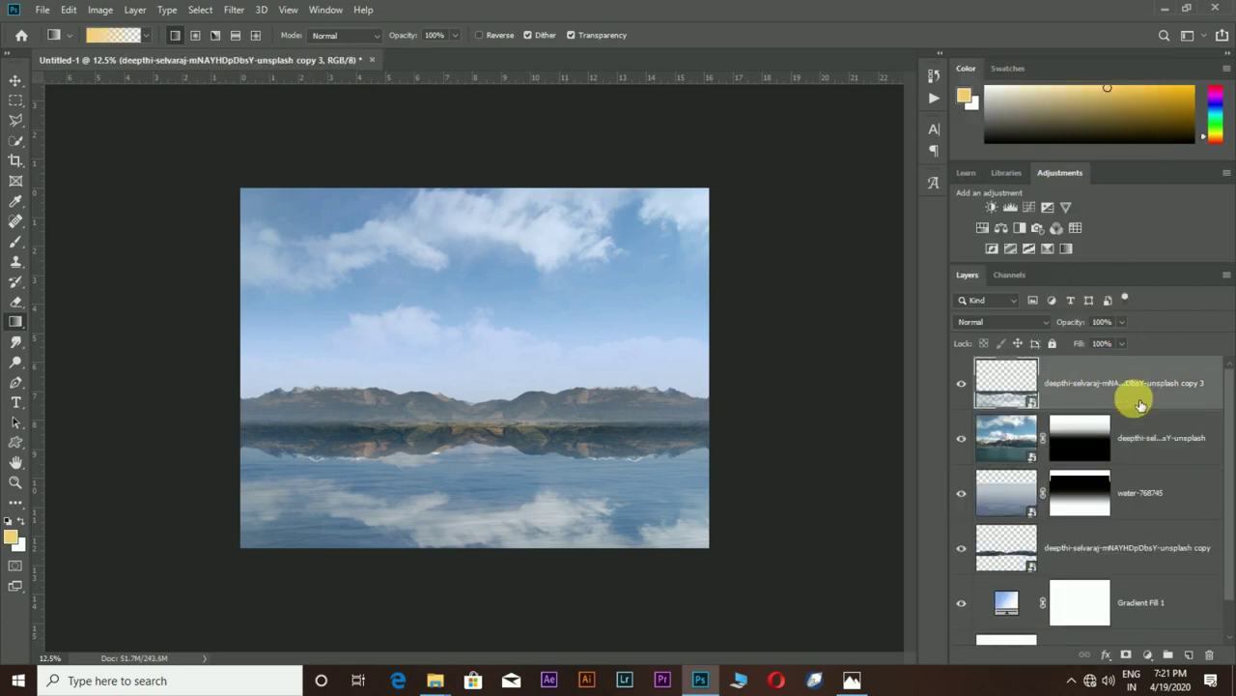
click(233, 10)
click(455, 248)
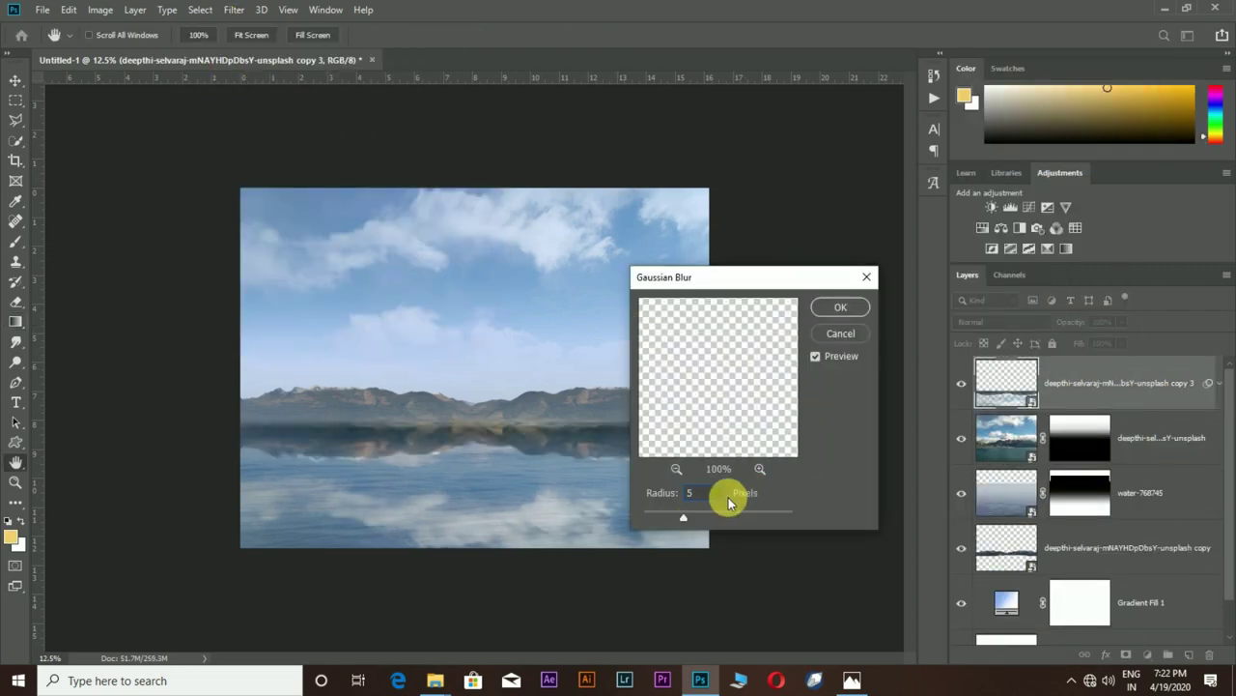
- Apply a 5-pixel Gaussian Blur to the reflection and lower its opacity to 50%
click(853, 314)
key(ctrl+t)
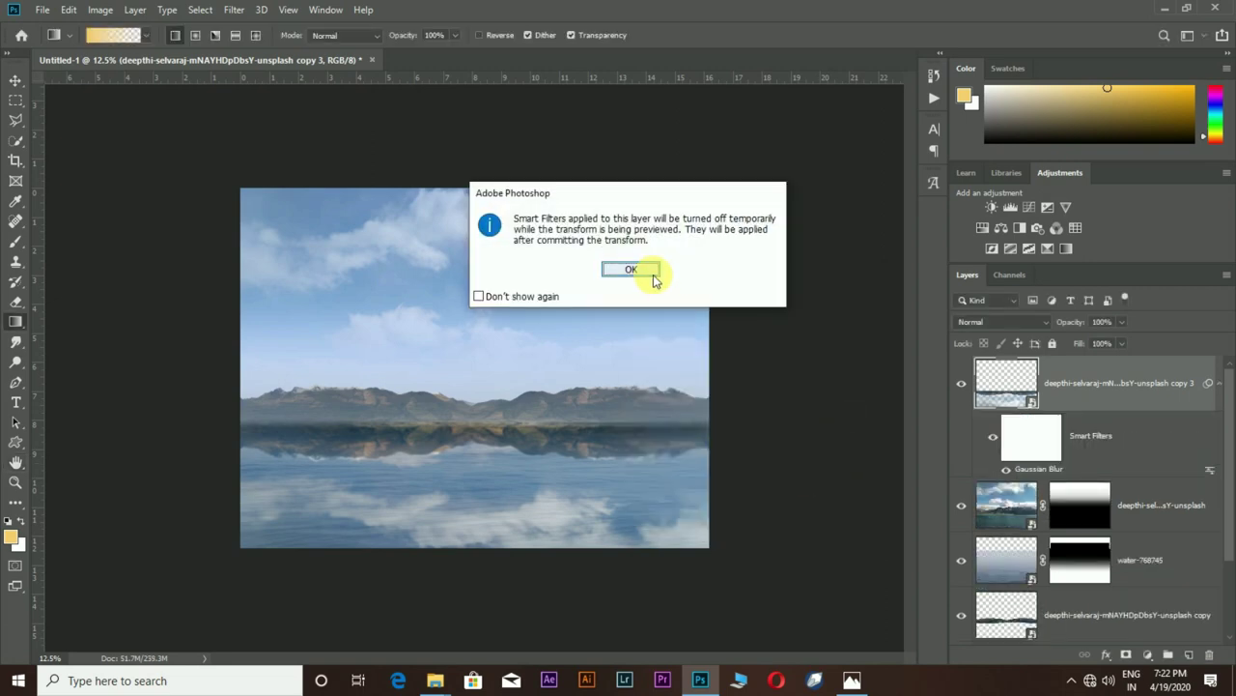
click(648, 271)
key(Escape)
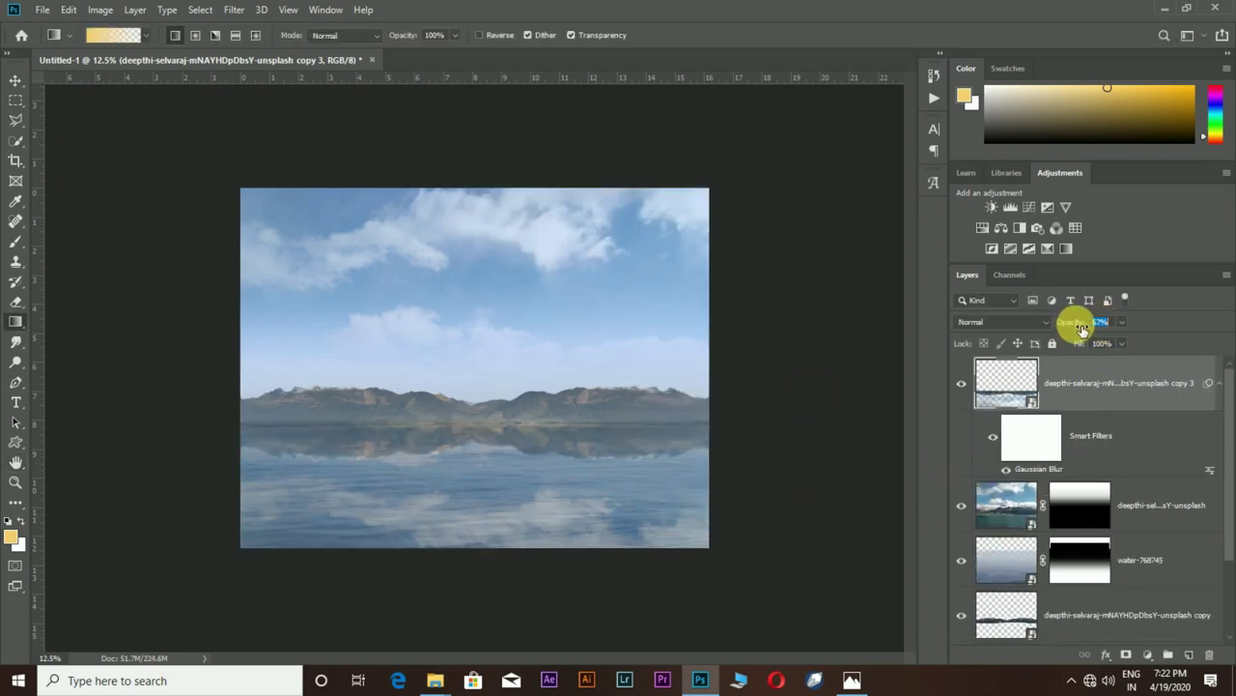
drag(1093, 327, 1083, 329)
- Nudge the reflection slightly left and down
key(ctrl+t)
key(Left)
key(Left)
key(Down)
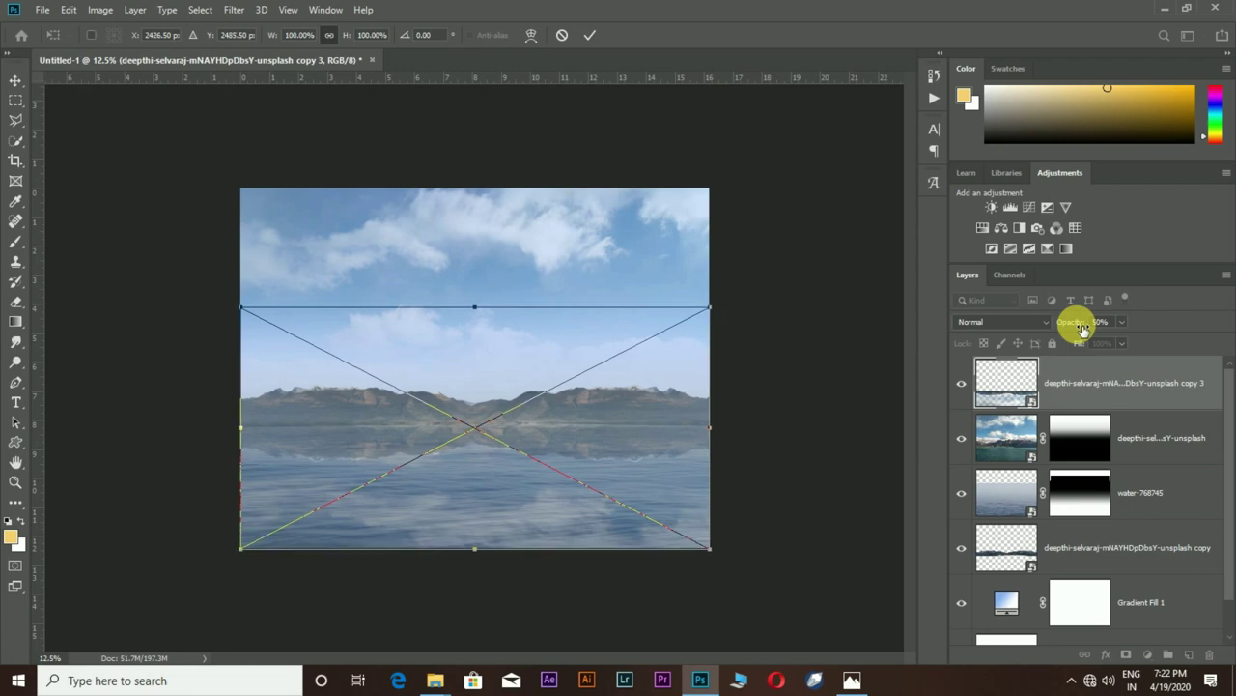
key(Return)
key(g)
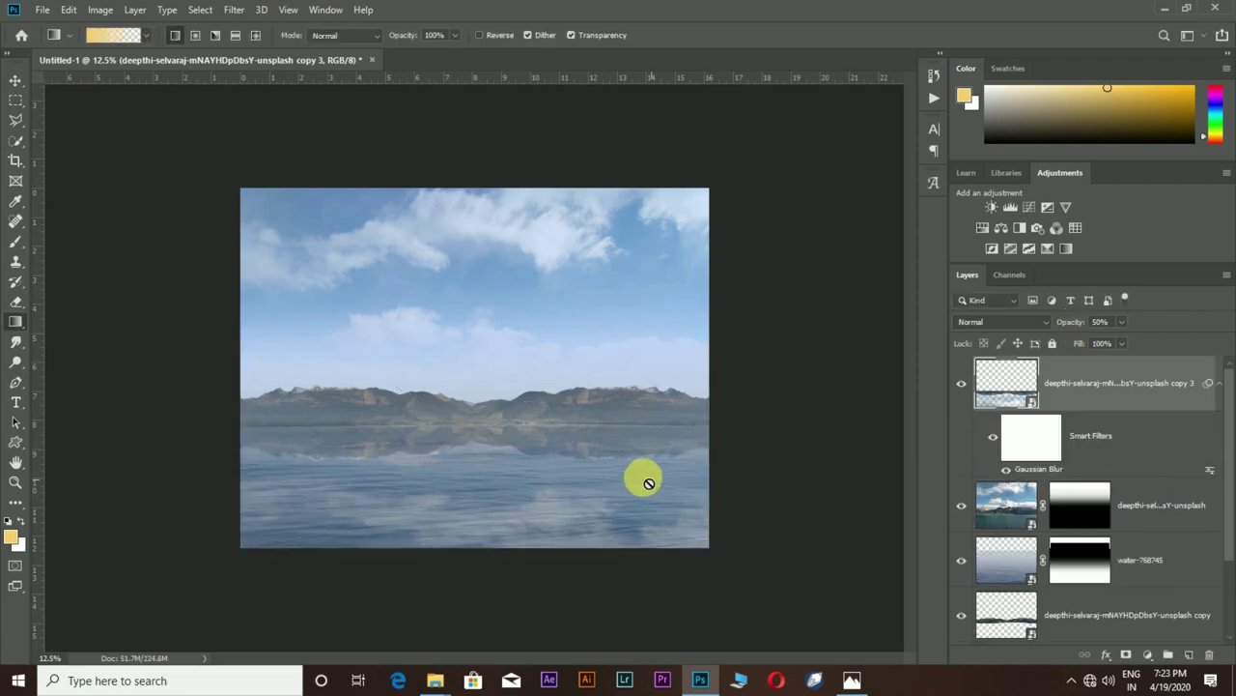
scroll(643, 480, up, 3)
- Add a layer mask to the reflection and set the brush opacity to 50%
click(1128, 654)
click(15, 241)
click(332, 35)
text(50)
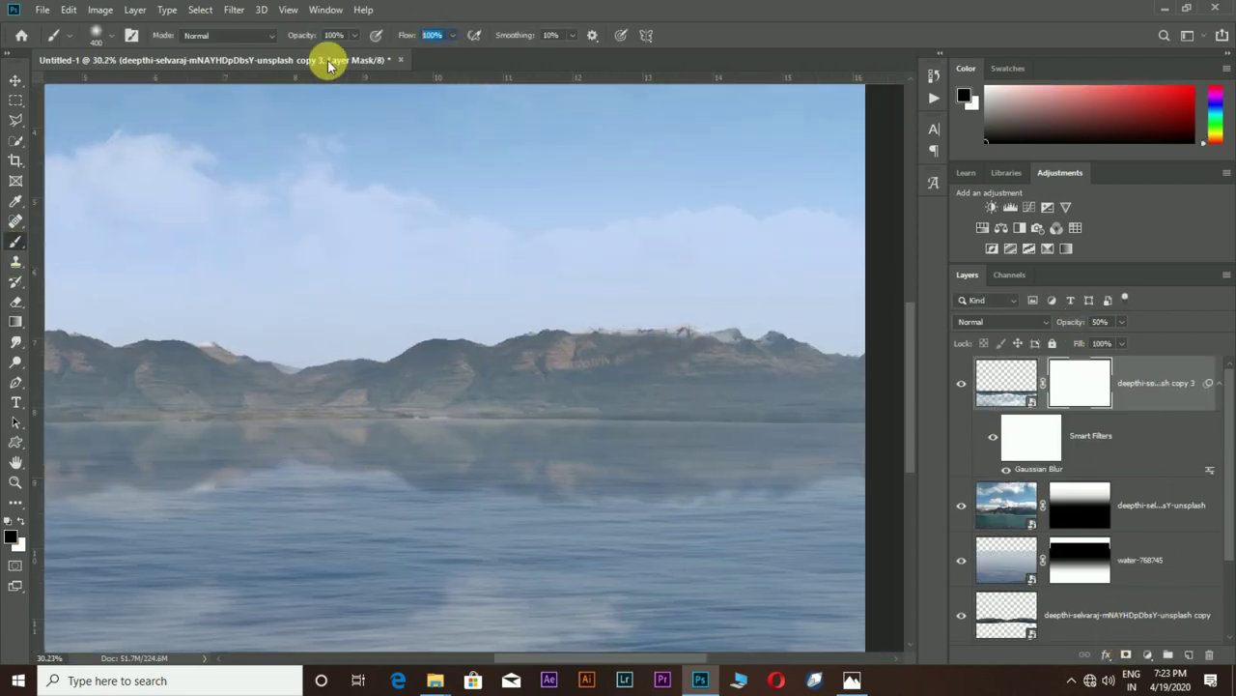
key(Return)
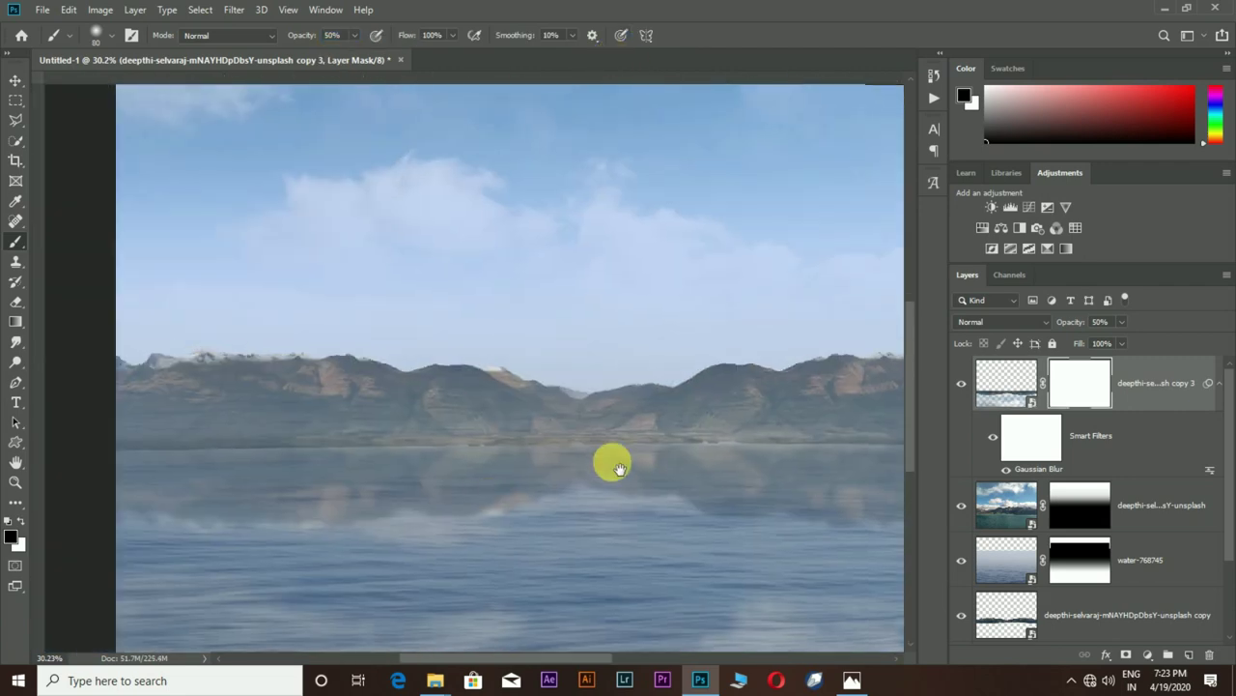
scroll(543, 436, down, 4)
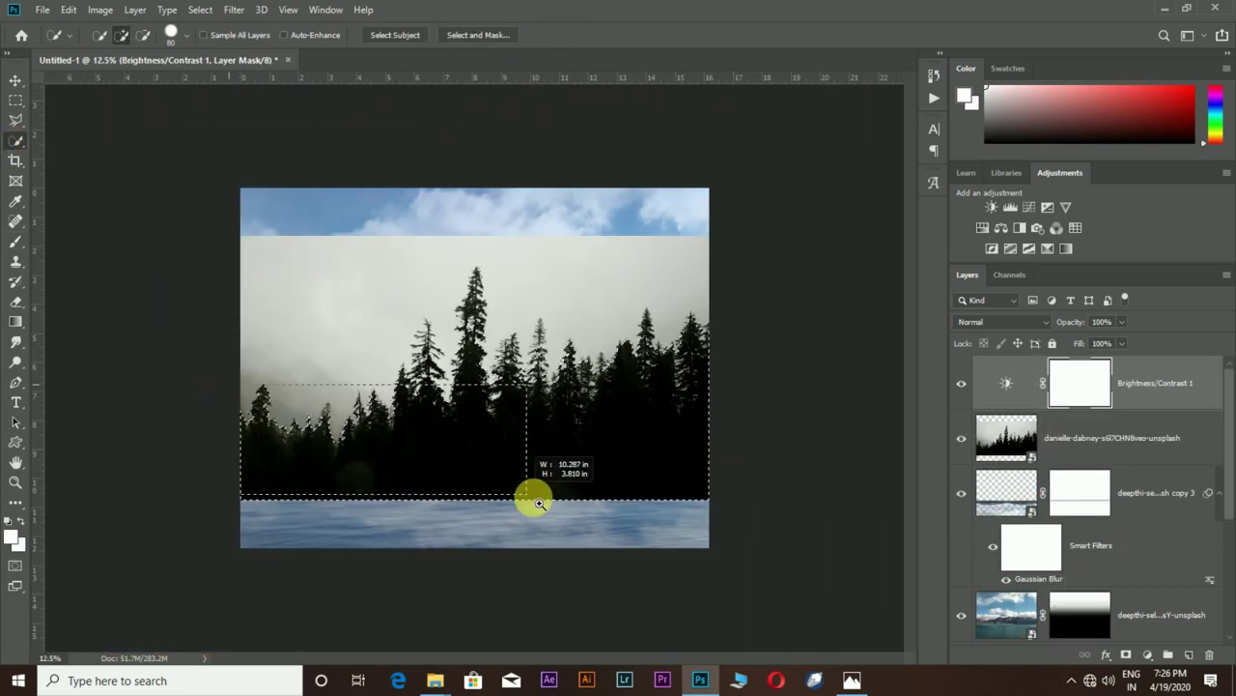
- Inspect the pine treeline up close, then mask it and open Select and Mask
drag(539, 503, 540, 503)
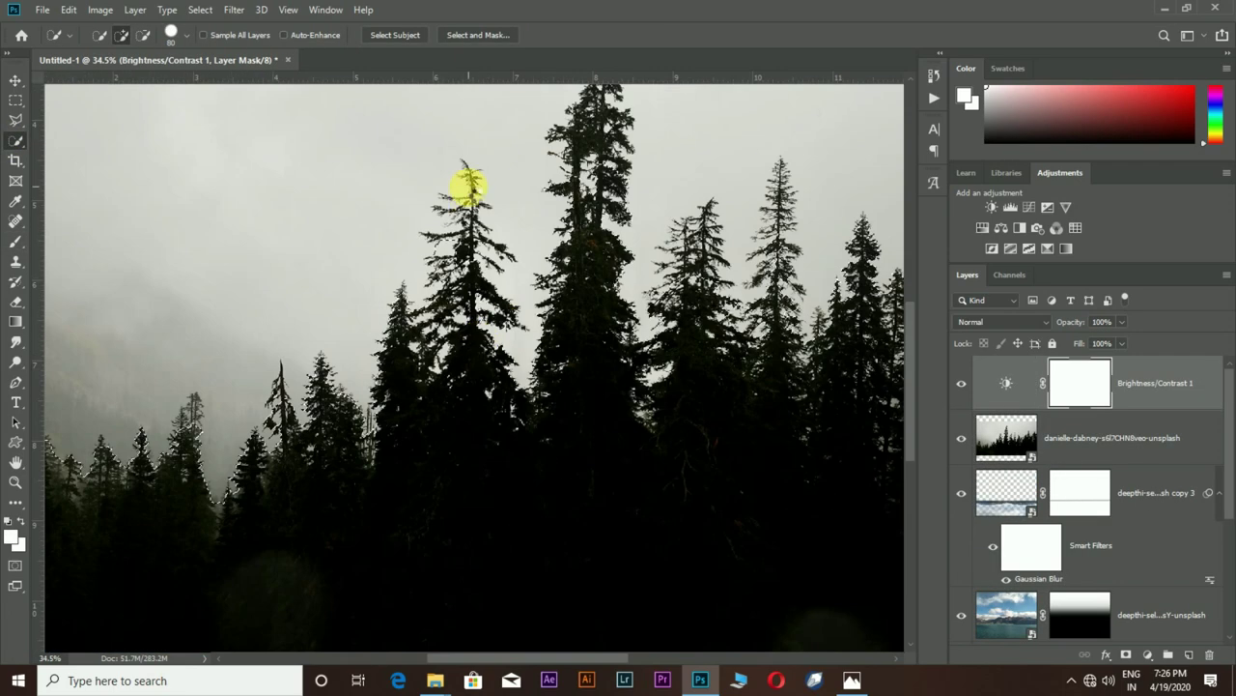
scroll(573, 375, right, 1)
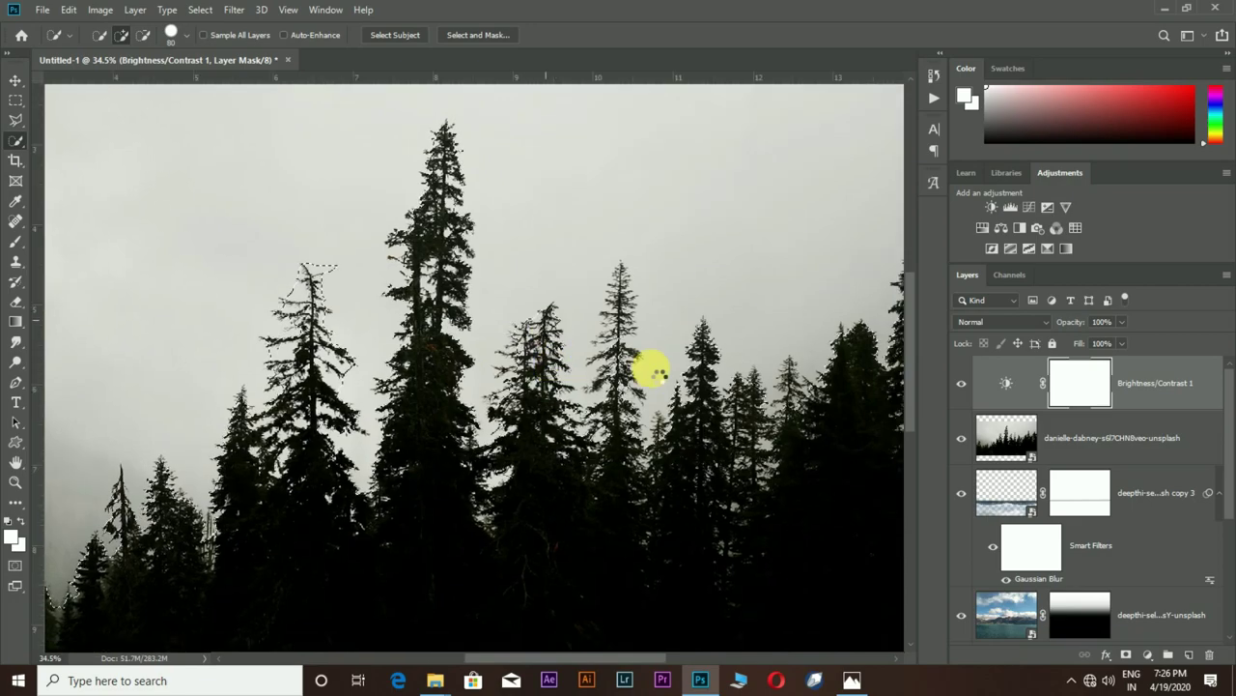
scroll(574, 318, right, 3)
scroll(643, 400, right, 1)
scroll(485, 486, left, 2)
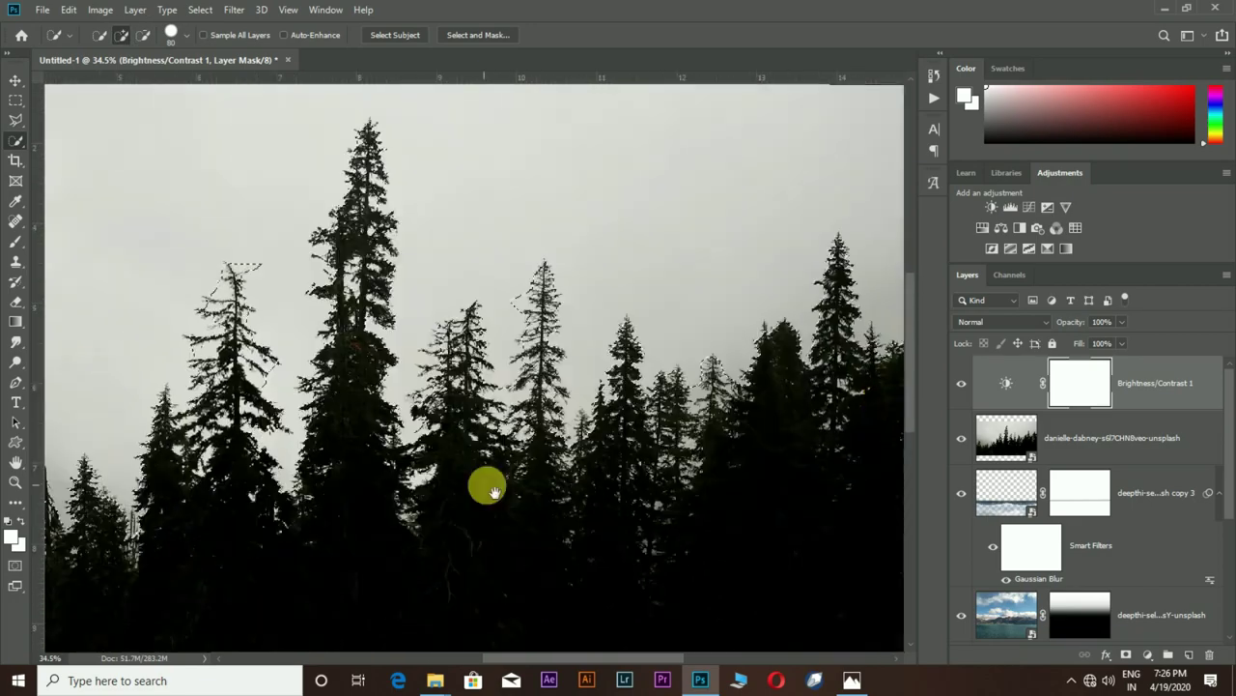
scroll(359, 458, left, 1)
scroll(397, 483, down, 2)
scroll(578, 469, right, 3)
key(ctrl+0)
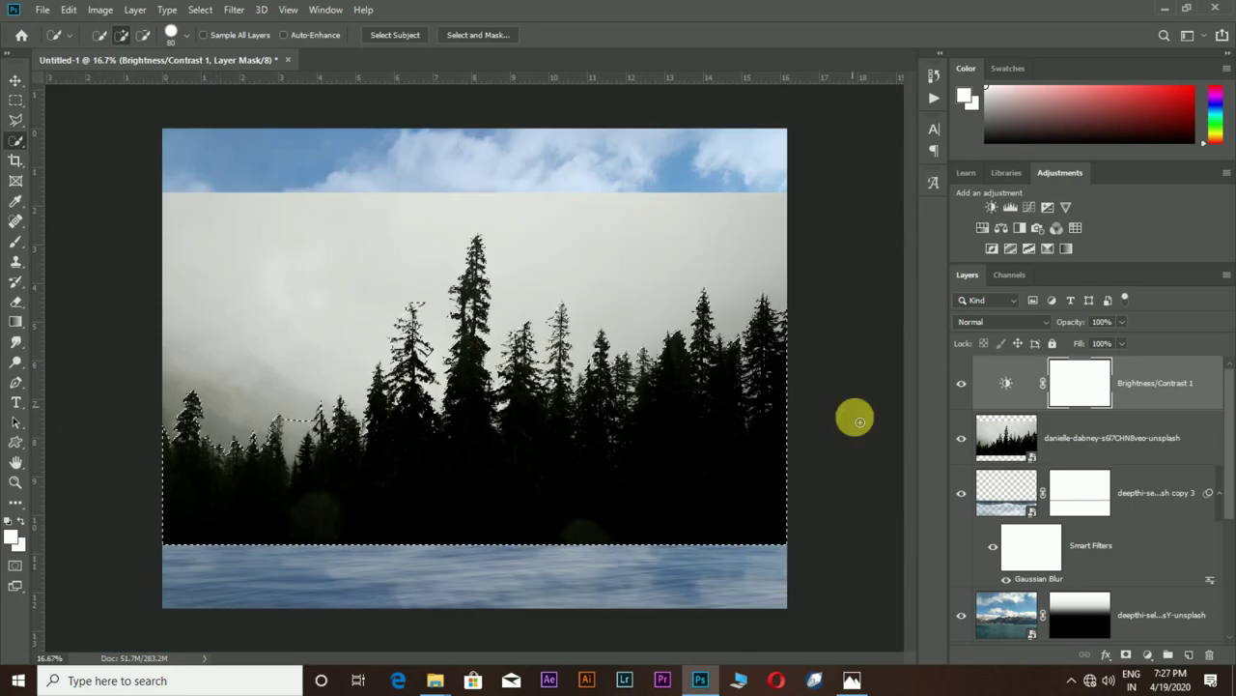
click(1126, 654)
double_click(1072, 386)
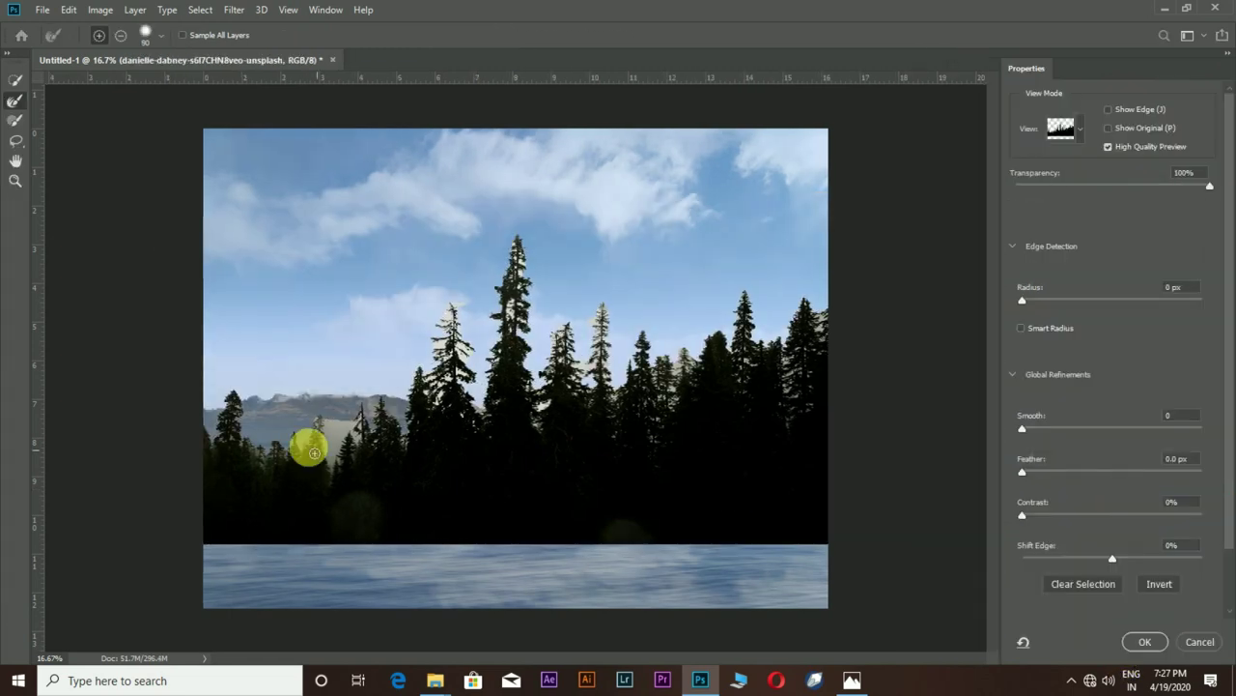
- Refine the mask edges across the treeline and along the tall right-hand trees
scroll(329, 386, up, 5)
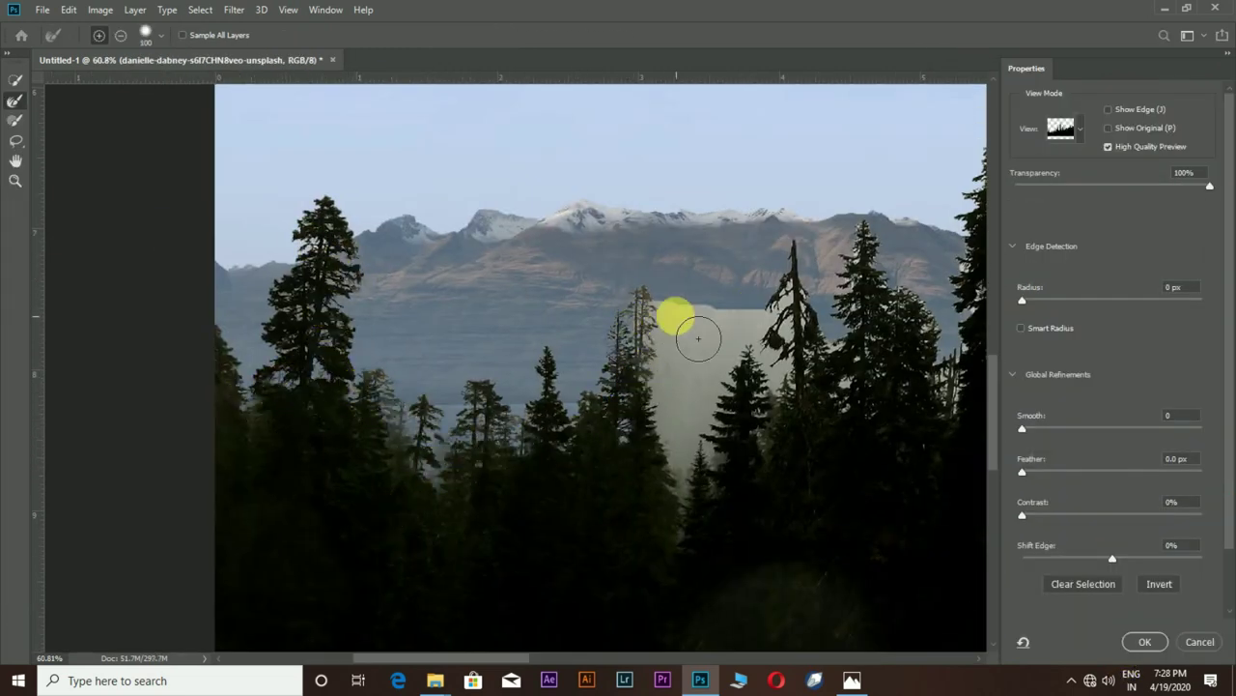
drag(698, 338, 755, 365)
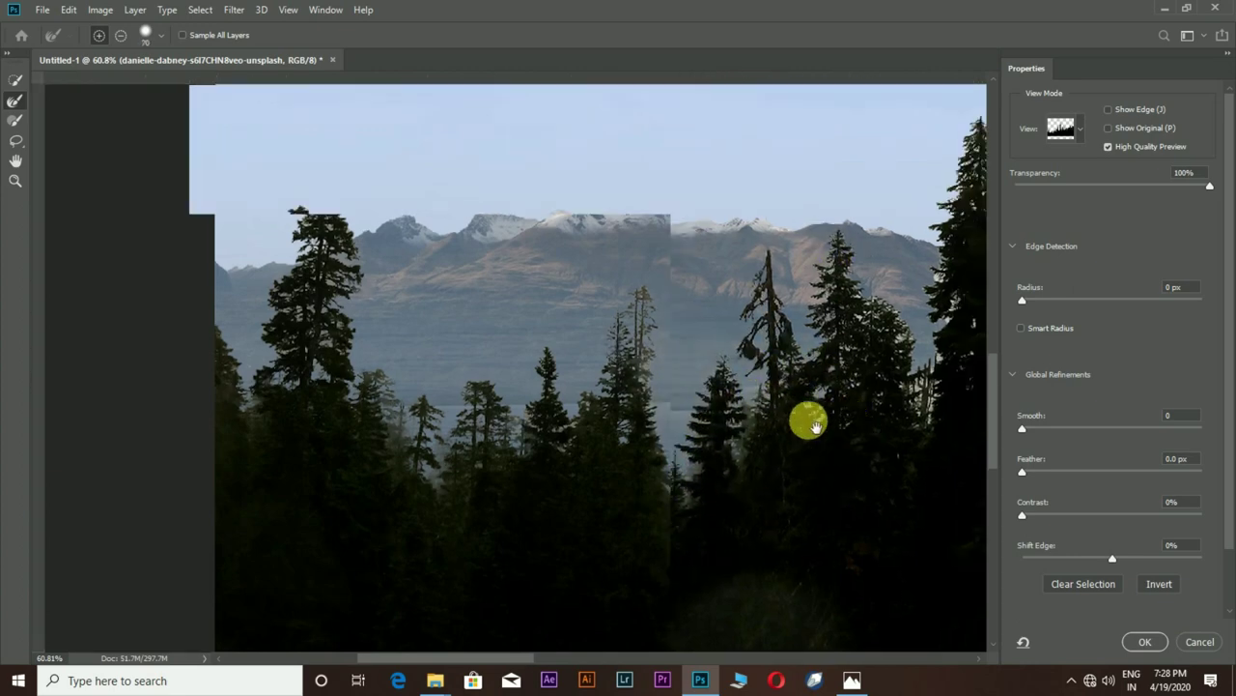
scroll(806, 419, right, 5)
drag(815, 406, 739, 490)
key(bracketleft)
key(bracketleft)
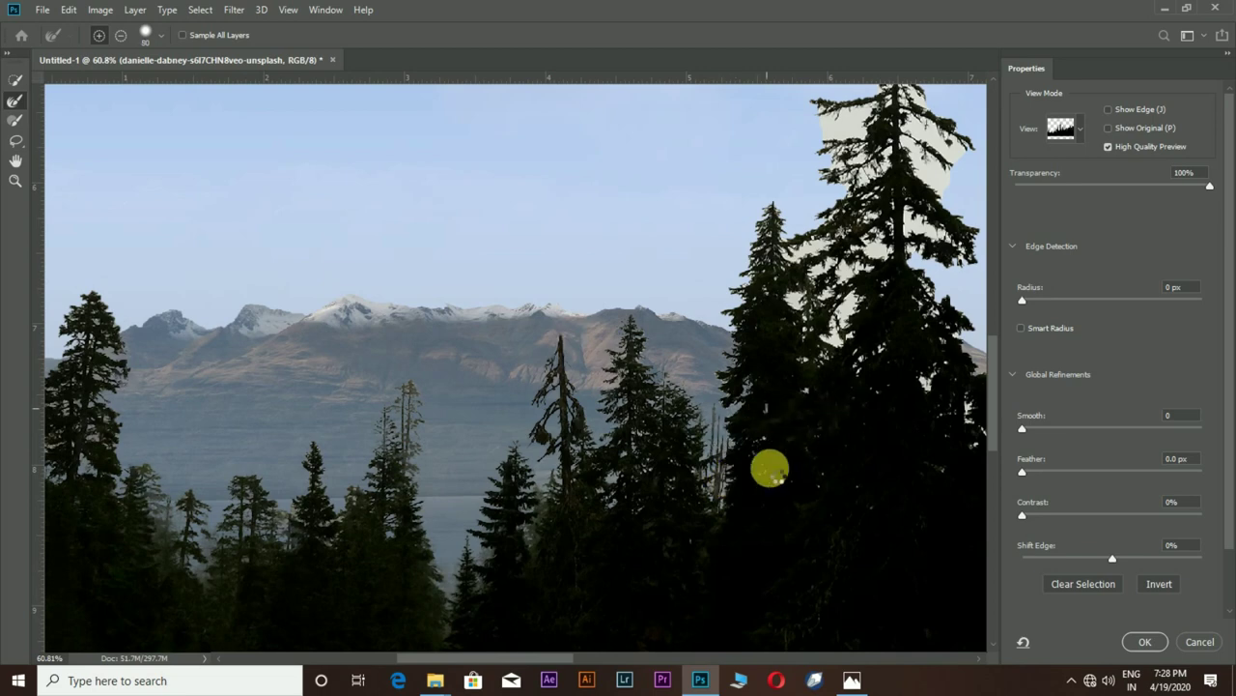
mouse_move(858, 138)
mouse_down()
mouse_move(841, 415)
mouse_move(859, 436)
mouse_up()
key(bracketright)
key(bracketright)
key(bracketright)
key(bracketright)
key(bracketright)
mouse_move(862, 520)
mouse_down()
mouse_move(751, 475)
mouse_move(856, 309)
mouse_move(809, 464)
mouse_move(879, 285)
mouse_up()
mouse_move(920, 326)
mouse_down()
mouse_move(823, 328)
mouse_move(875, 342)
mouse_up()
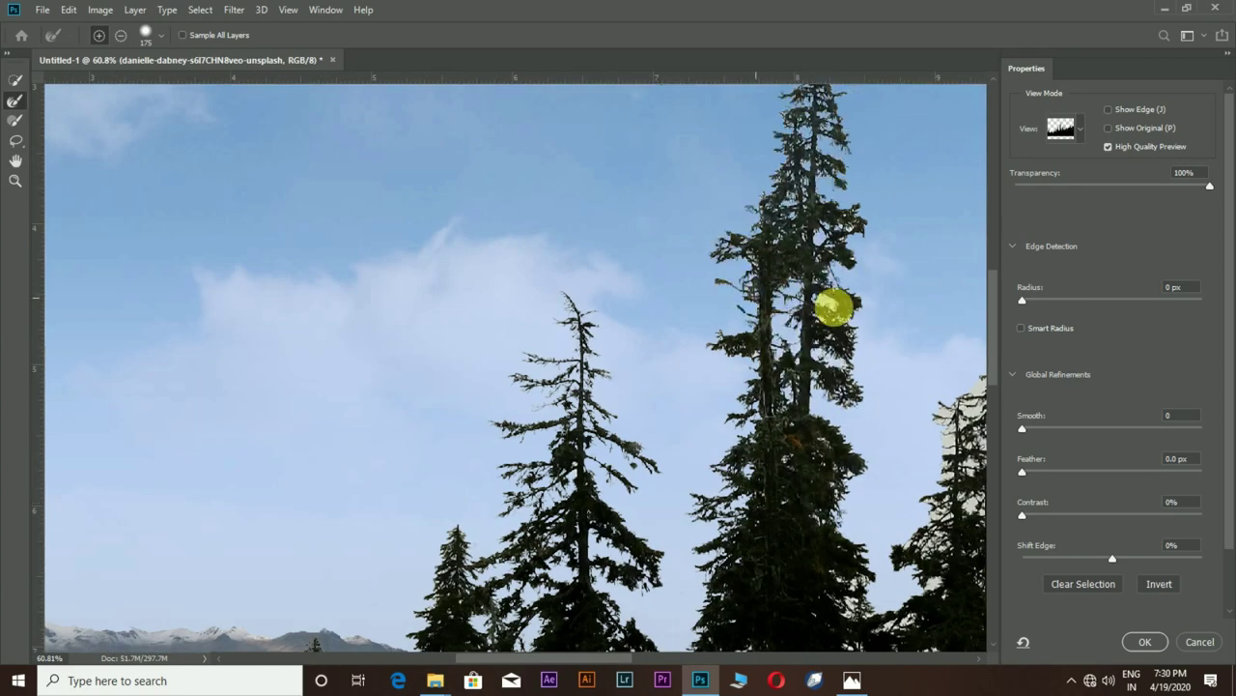
- Refine the middle trees, clean the grey patches into sky, and apply the refined mask
drag(874, 201, 860, 353)
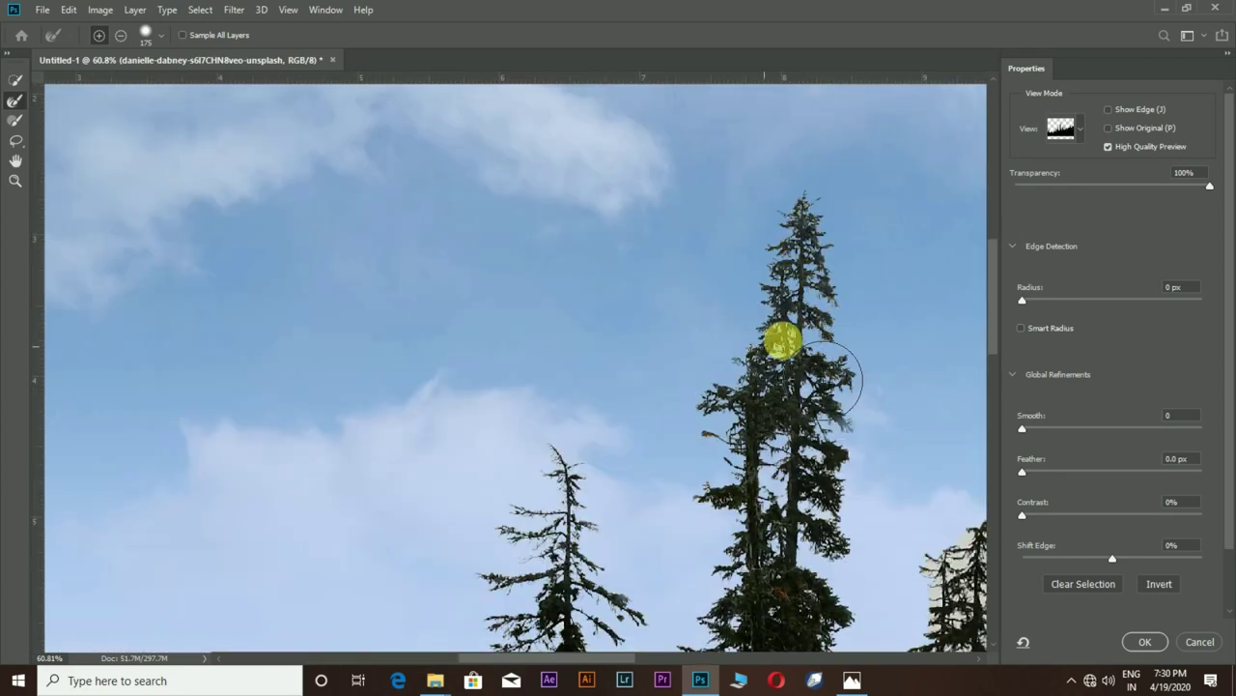
drag(827, 394, 640, 325)
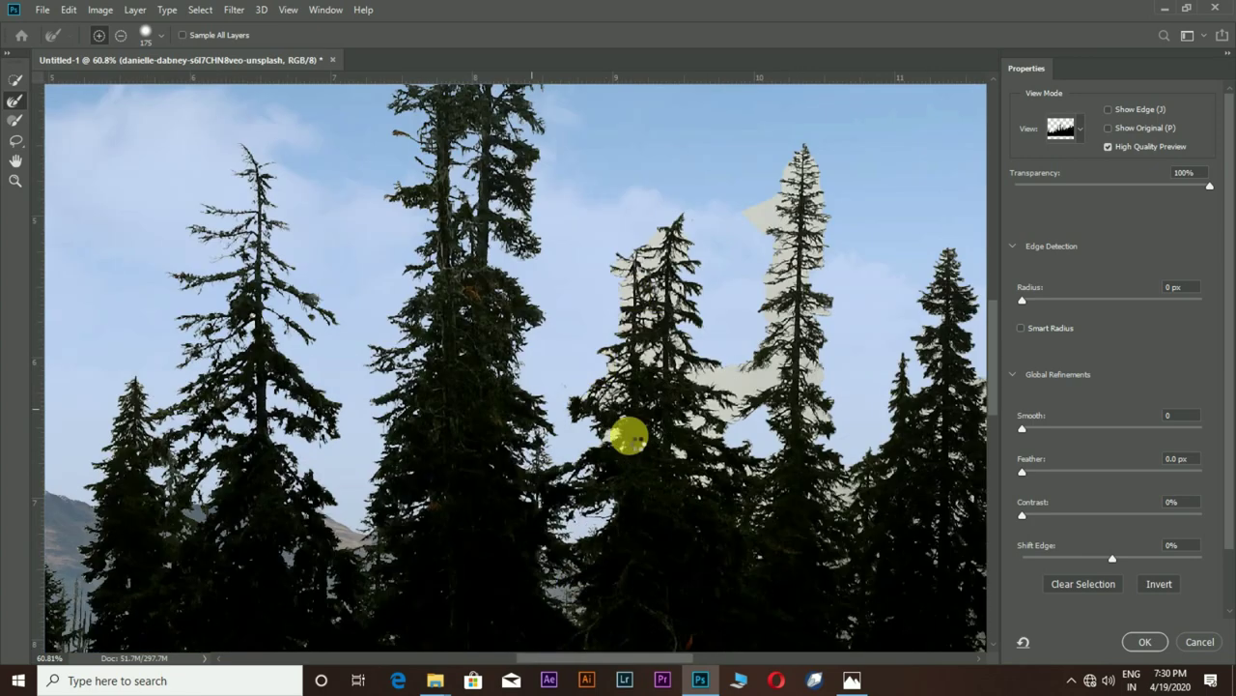
drag(669, 473, 760, 502)
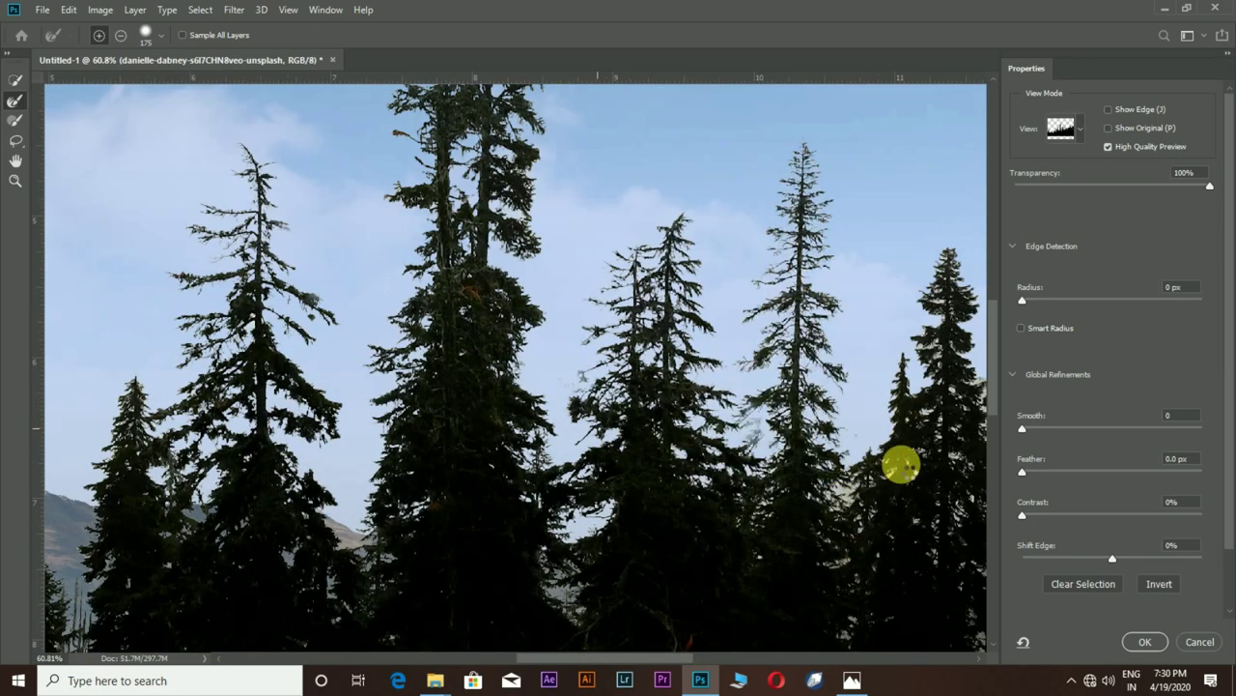
click(900, 465)
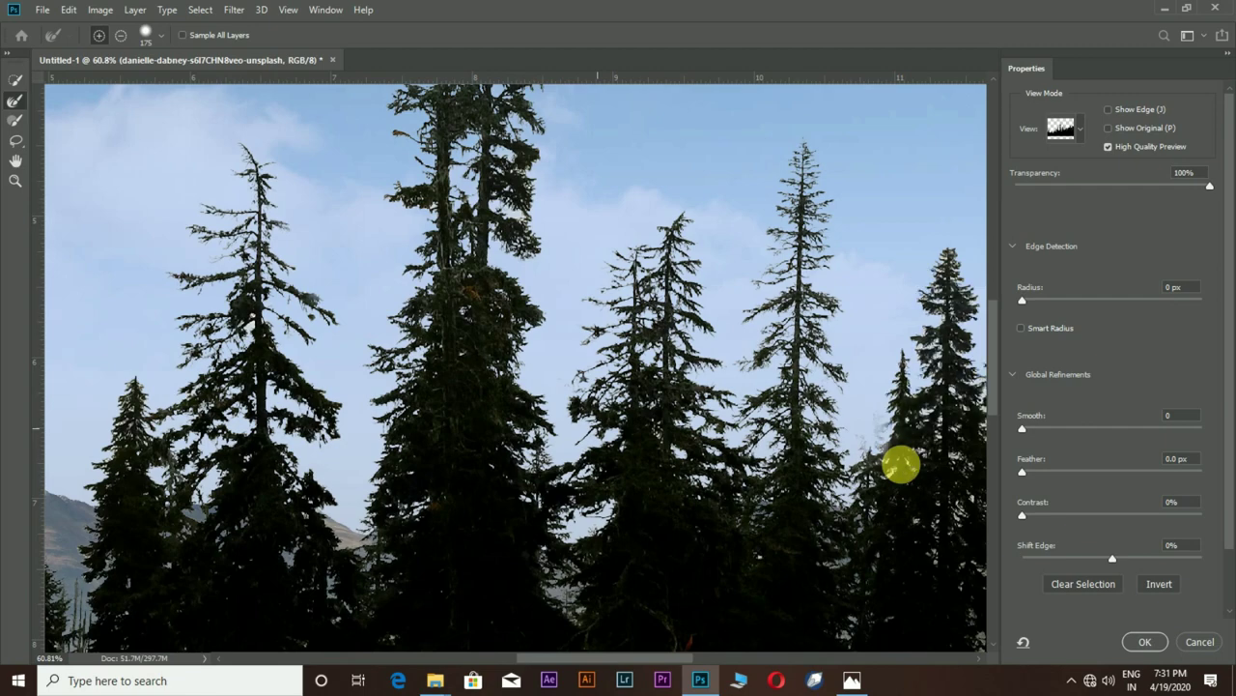
scroll(879, 463, down, 1)
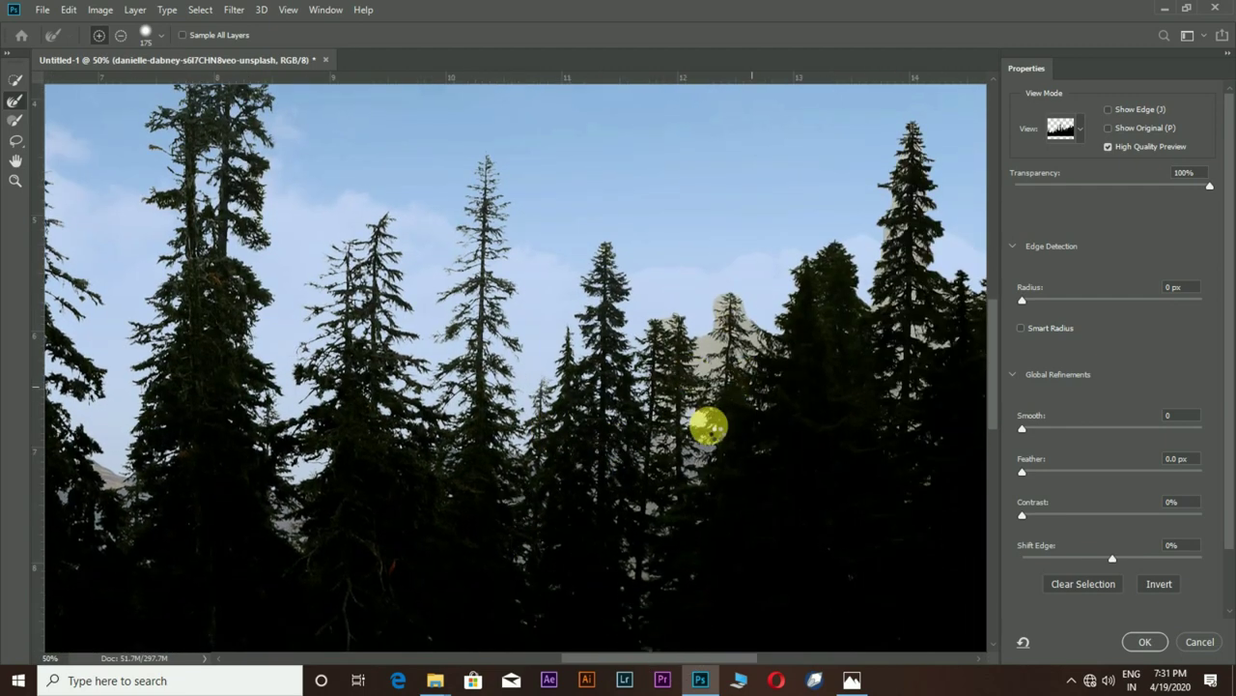
mouse_move(709, 426)
mouse_down()
mouse_move(784, 439)
mouse_move(740, 475)
mouse_move(724, 322)
mouse_up()
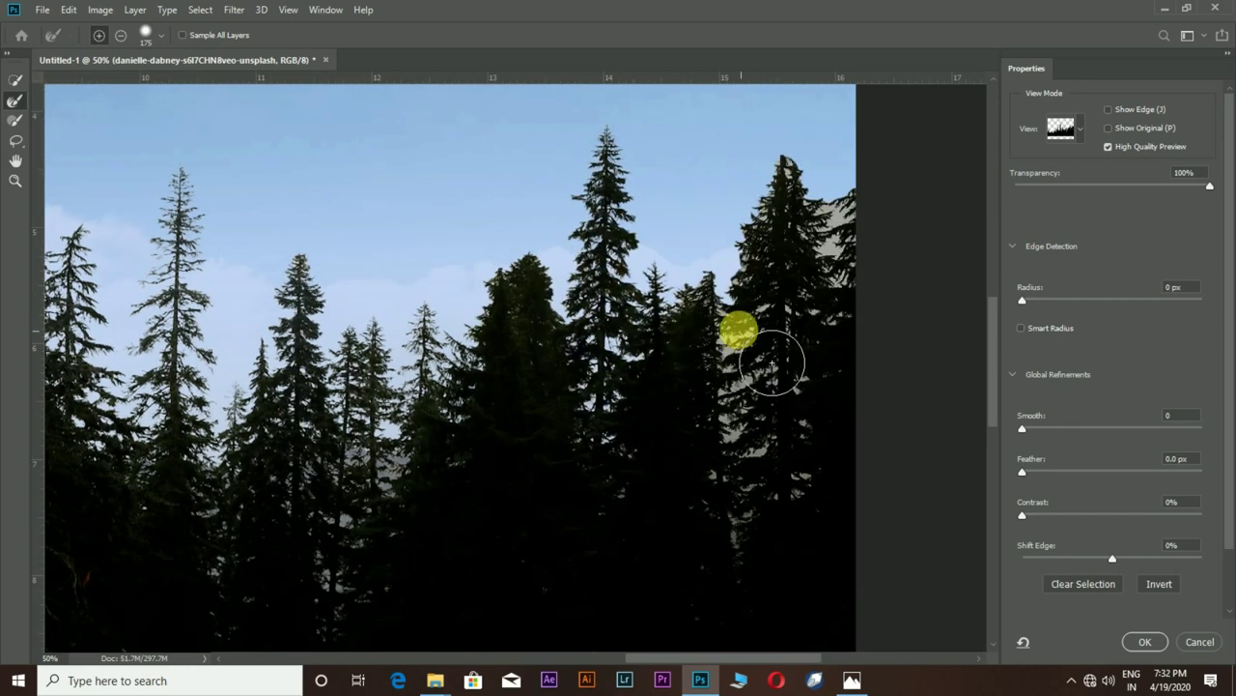
mouse_move(772, 362)
mouse_down()
mouse_move(856, 376)
mouse_move(815, 351)
mouse_up()
key(ctrl+0)
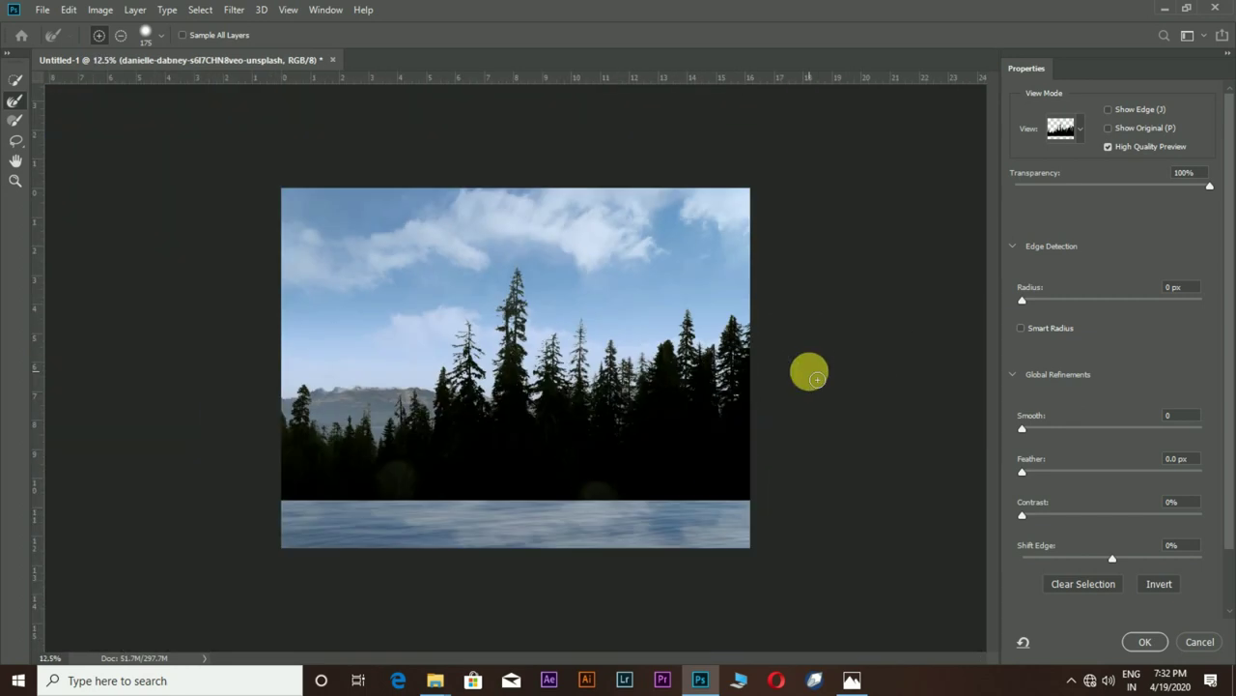
key(Return)
drag(337, 299, 588, 445)
- Merge the pine silhouette layers into a single treeline layer
key(ctrl+shift+alt+n)
click(15, 241)
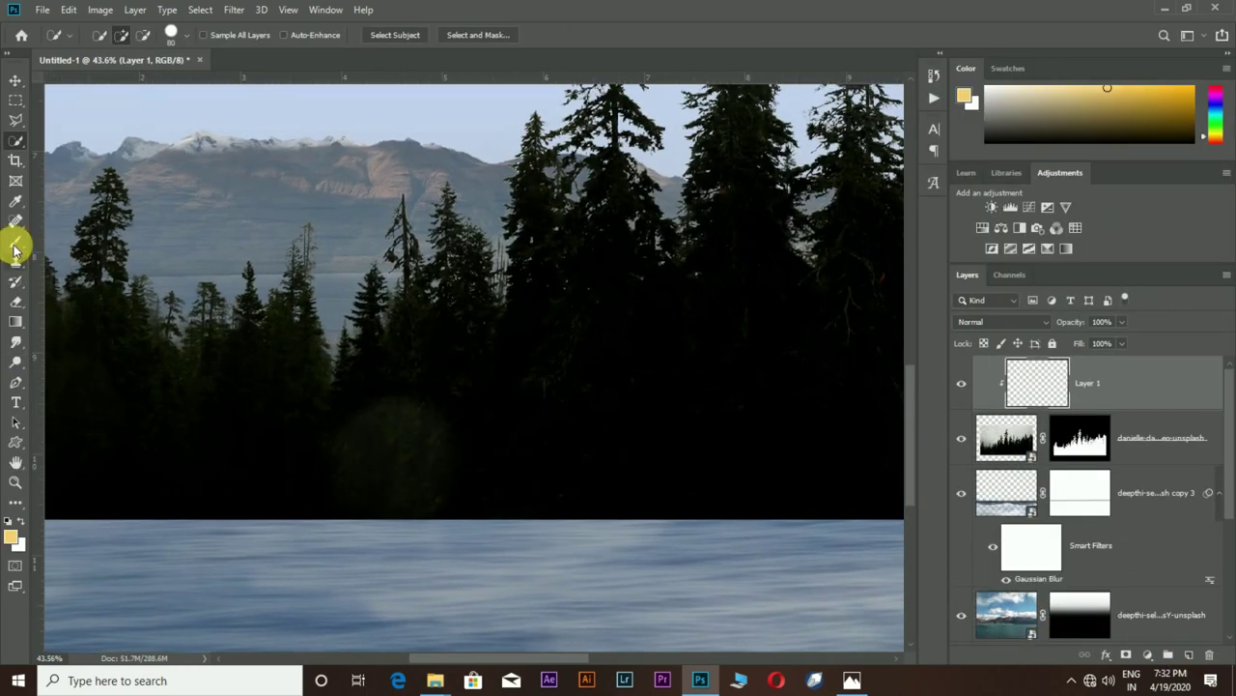
scroll(628, 483, down, 5)
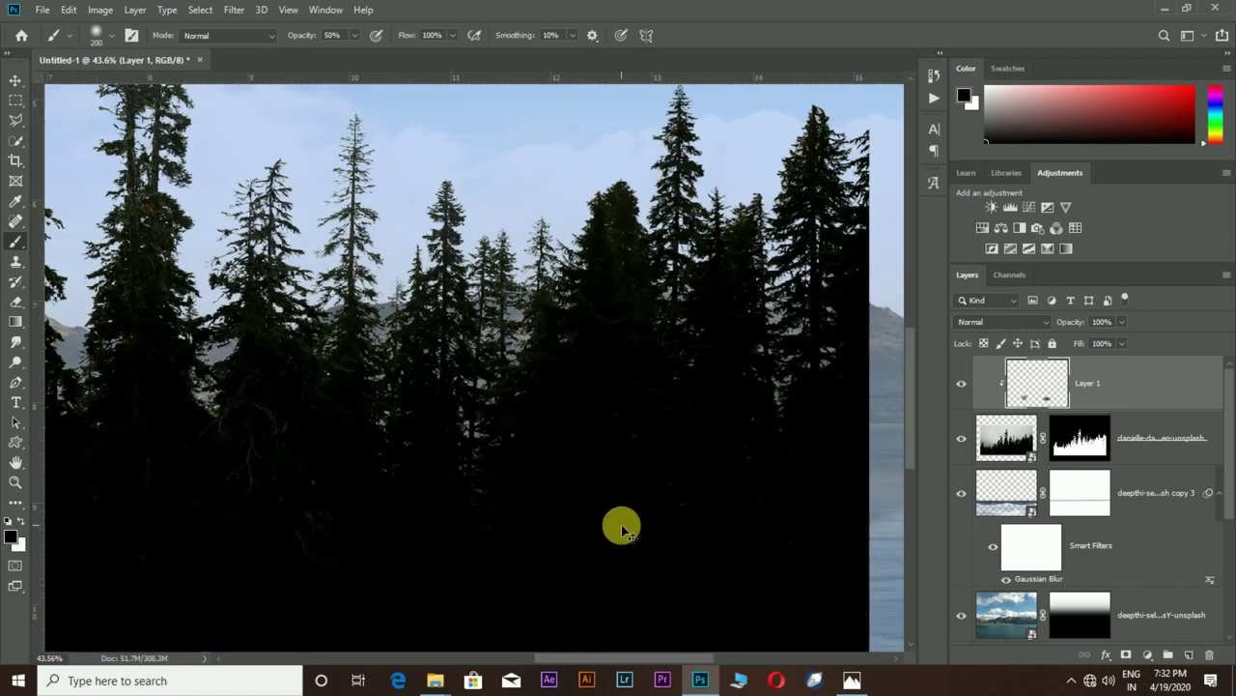
right_click(1150, 493)
click(979, 467)
- Free Transform the treeline, shrinking it to about two-thirds size and moving it right
key(ctrl+t)
drag(682, 490, 724, 422)
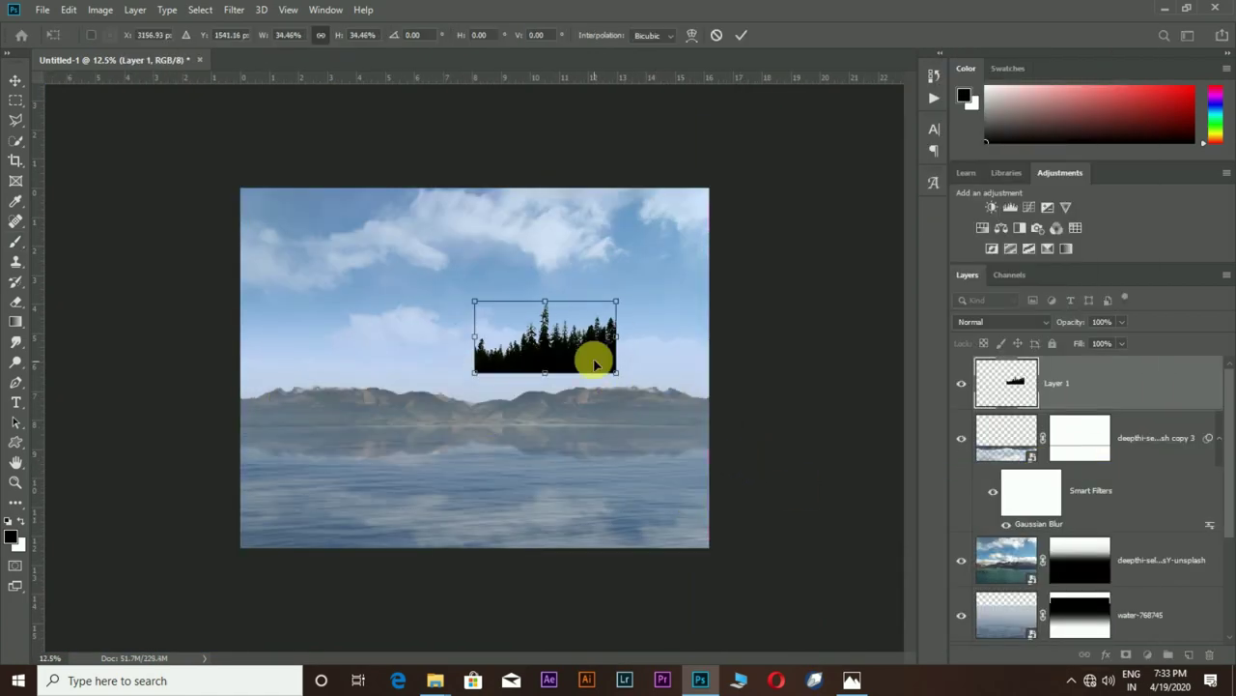
click(1004, 322)
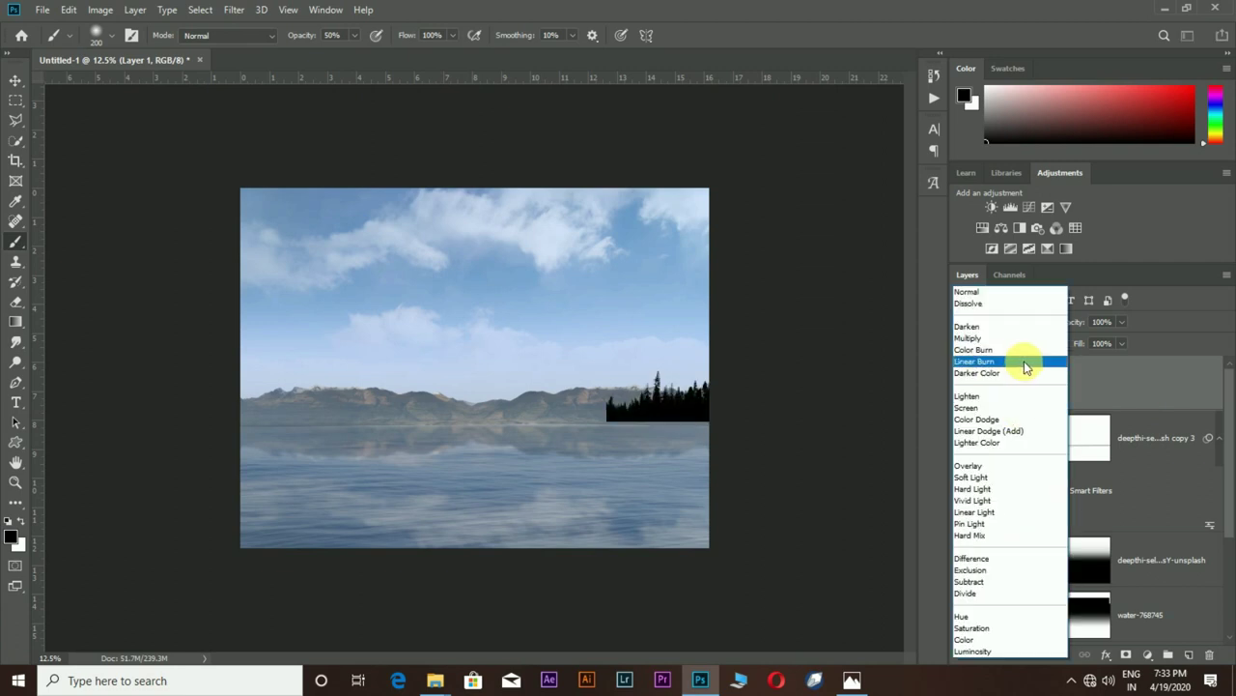
click(1172, 373)
drag(607, 369, 691, 419)
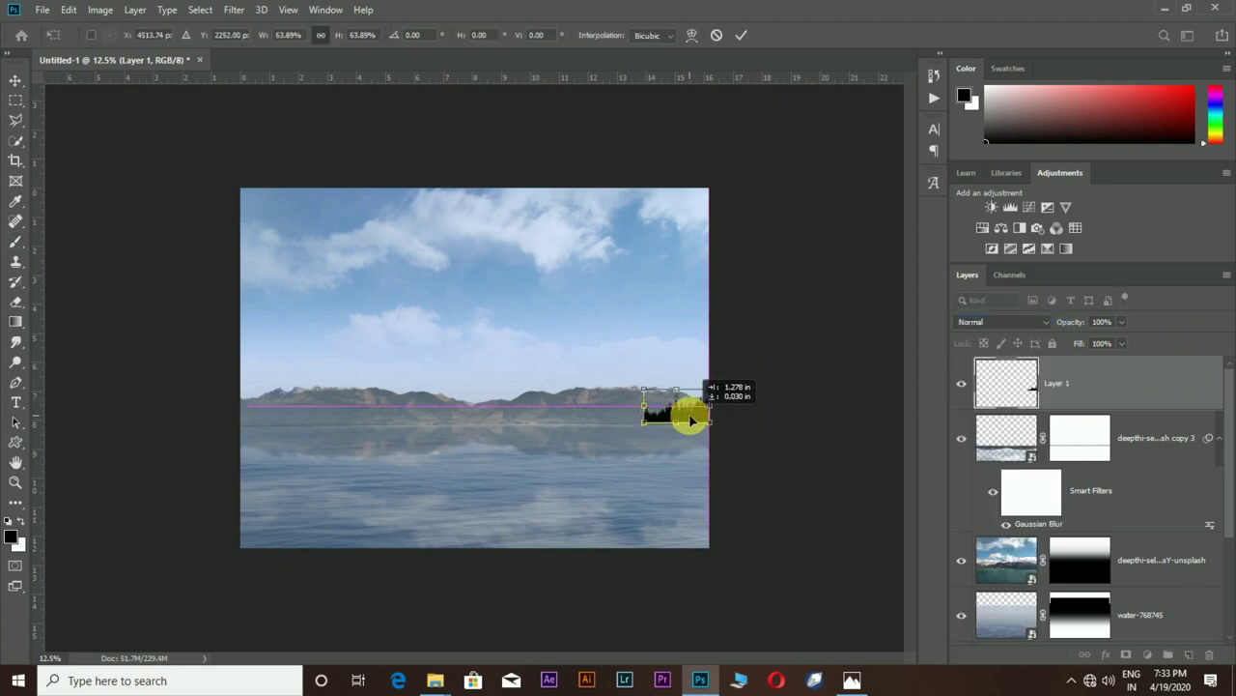
- Move the treeline layer below water-768745 and fit its size along the shoreline
drag(1160, 387, 1135, 628)
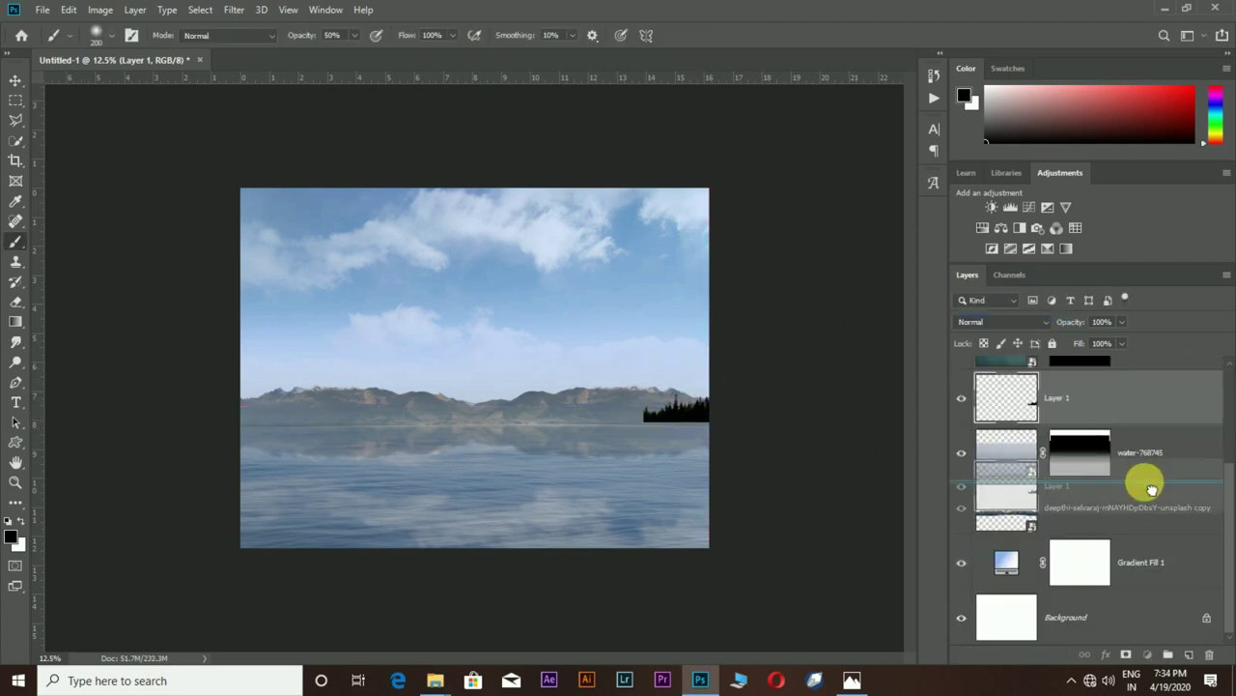
drag(1120, 454, 1140, 550)
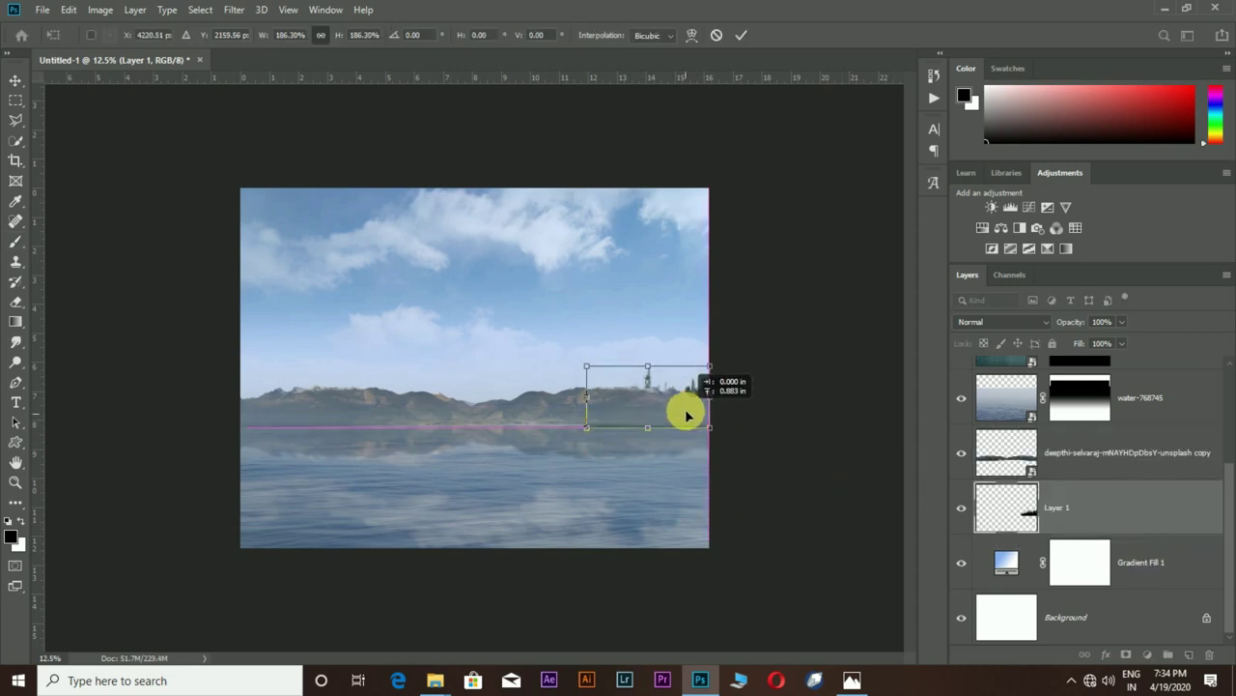
drag(710, 423, 768, 428)
drag(999, 491, 1005, 451)
mouse_move(712, 359)
mouse_down()
mouse_move(679, 414)
mouse_move(579, 406)
mouse_up()
key(Return)
- Duplicate the treeline layer with Ctrl+J to make copies
key(b)
key(ctrl+j)
key(ctrl+j)
key(ctrl+j)
key(ctrl+t)
right_click(718, 442)
click(764, 594)
- Flip the second treeline copy horizontally and slide it left along the shore
click(1005, 508)
key(ctrl+t)
right_click(691, 418)
click(759, 604)
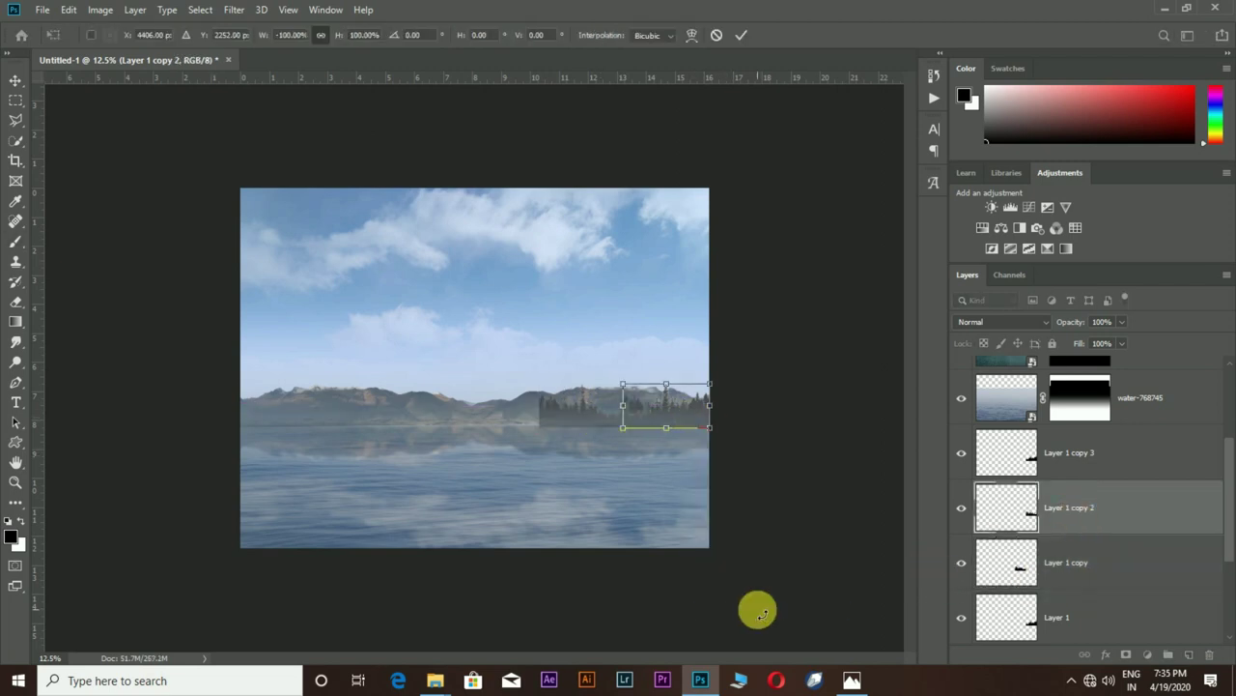
drag(679, 416, 530, 422)
key(Return)
- Flip the third treeline copy horizontally and slide it further left
click(1096, 461)
key(ctrl+t)
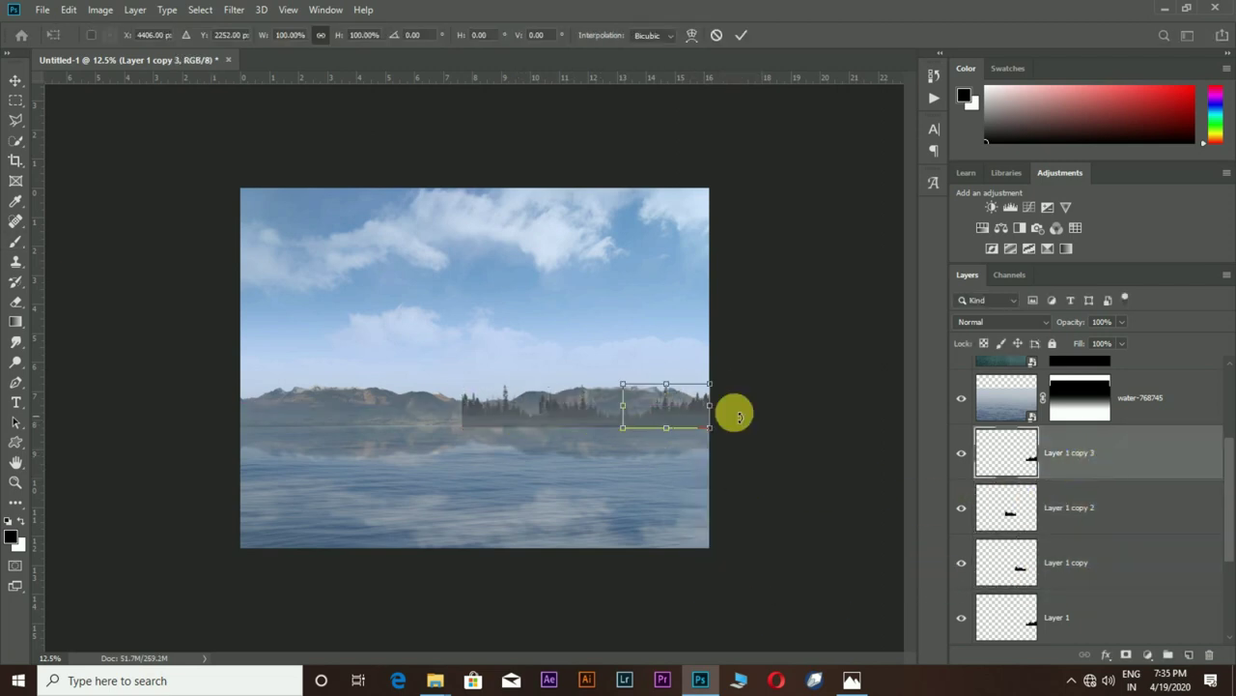
right_click(688, 396)
click(755, 581)
drag(676, 414, 463, 413)
key(Return)
- Group the treeline copies as 'trees', duplicate the group, and shift the copy left
key(ctrl+g)
double_click(1019, 470)
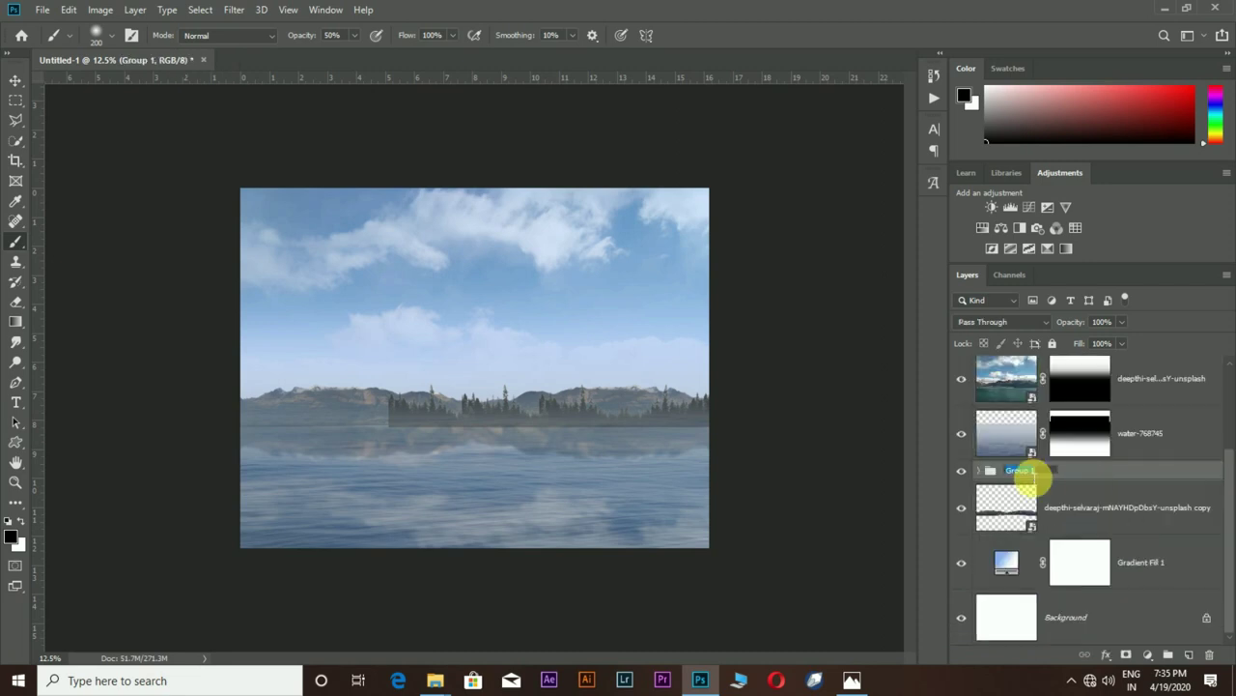
text(trees)
key(Return)
key(ctrl+j)
key(ctrl+t)
drag(656, 415, 513, 422)
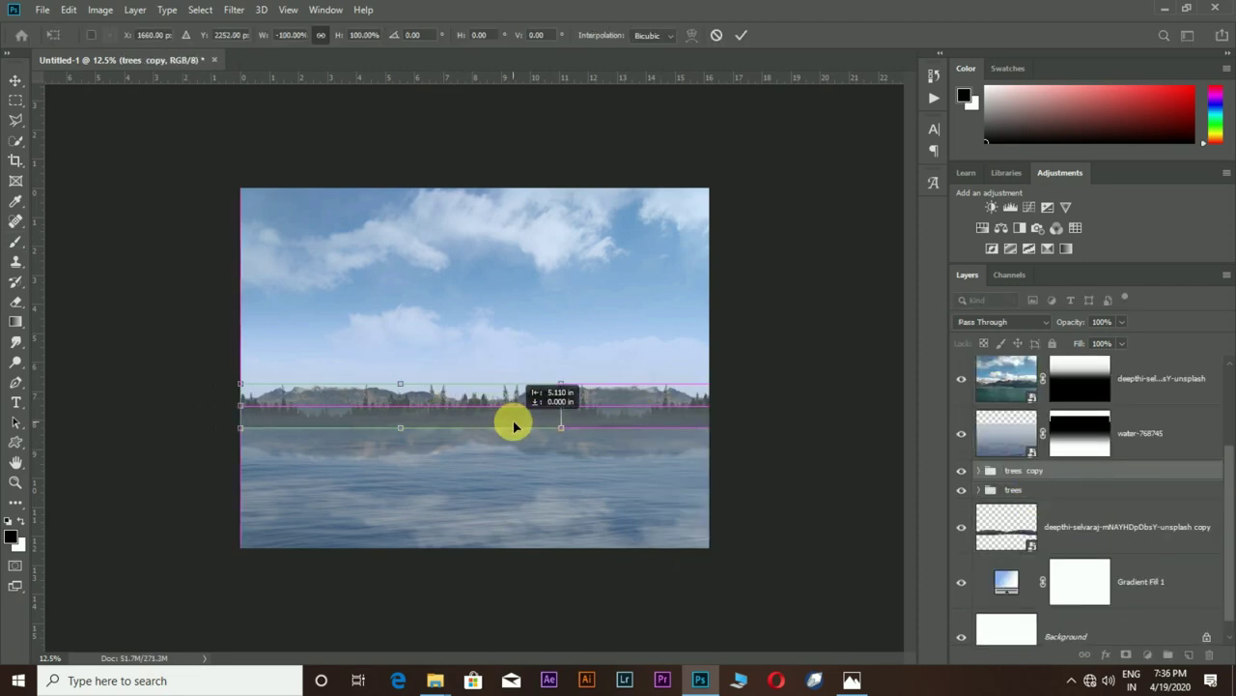
key(Return)
- Shift both tree groups together left so the band spans the horizon
shift+click(1089, 495)
key(ctrl+t)
drag(663, 434, 594, 428)
key(Return)
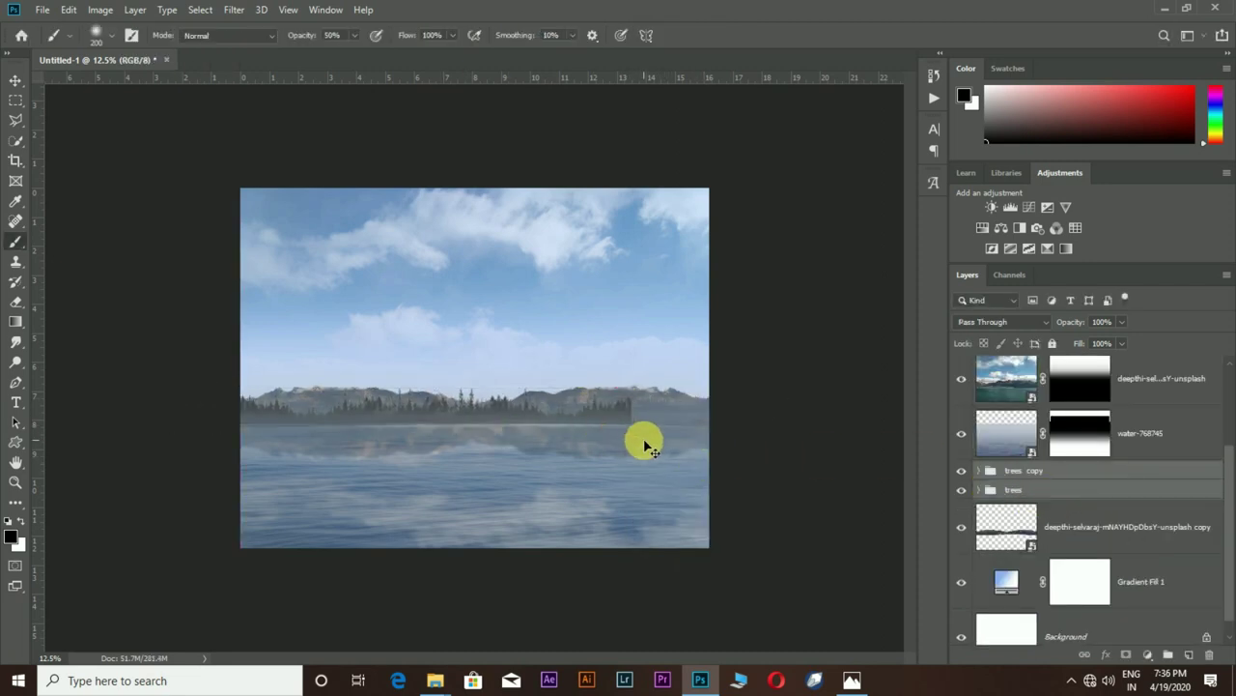
- Convert both tree groups into one smart object and warp the tree band
right_click(1121, 483)
click(1052, 263)
key(ctrl+t)
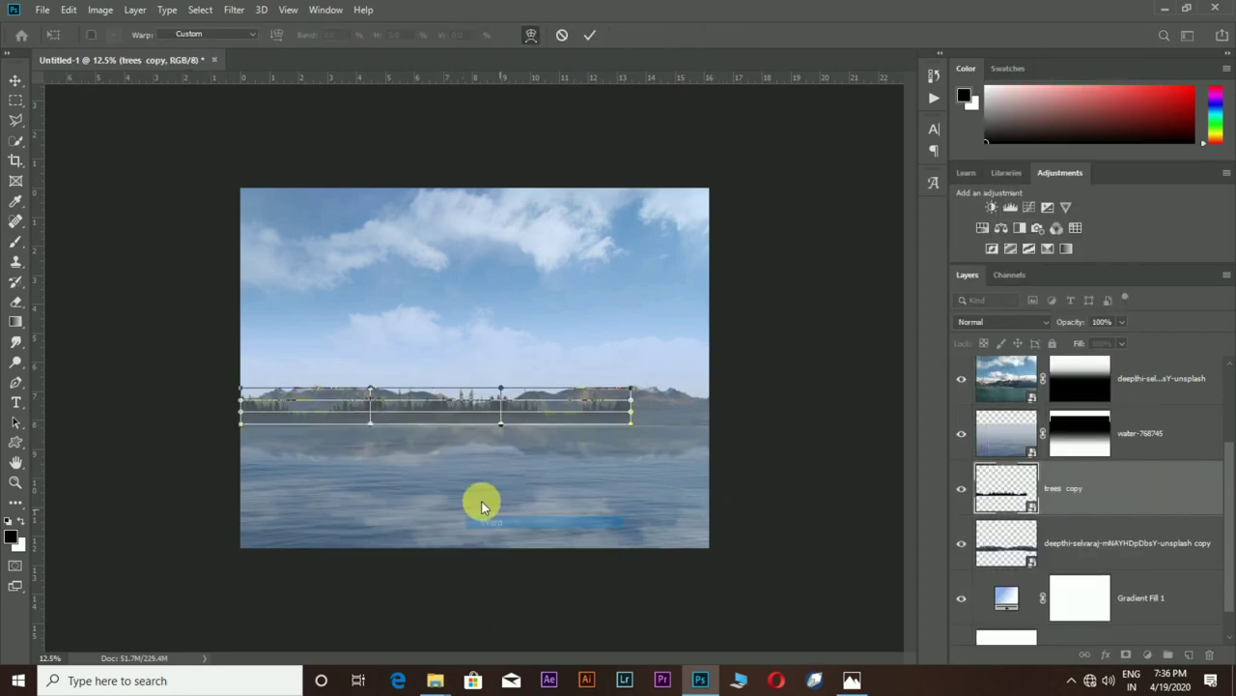
scroll(483, 502, up, 3)
scroll(525, 419, right, 3)
key(Return)
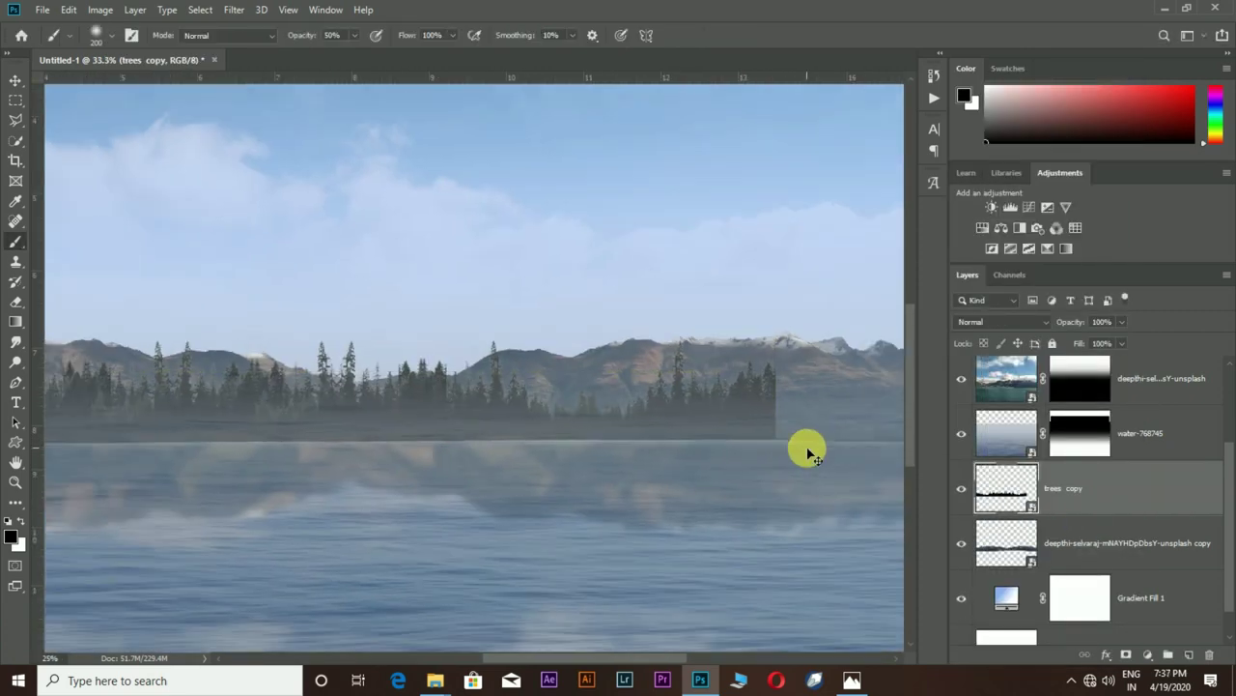
- Add a layer mask to the trees smart object
scroll(801, 447, down, 3)
key(b)
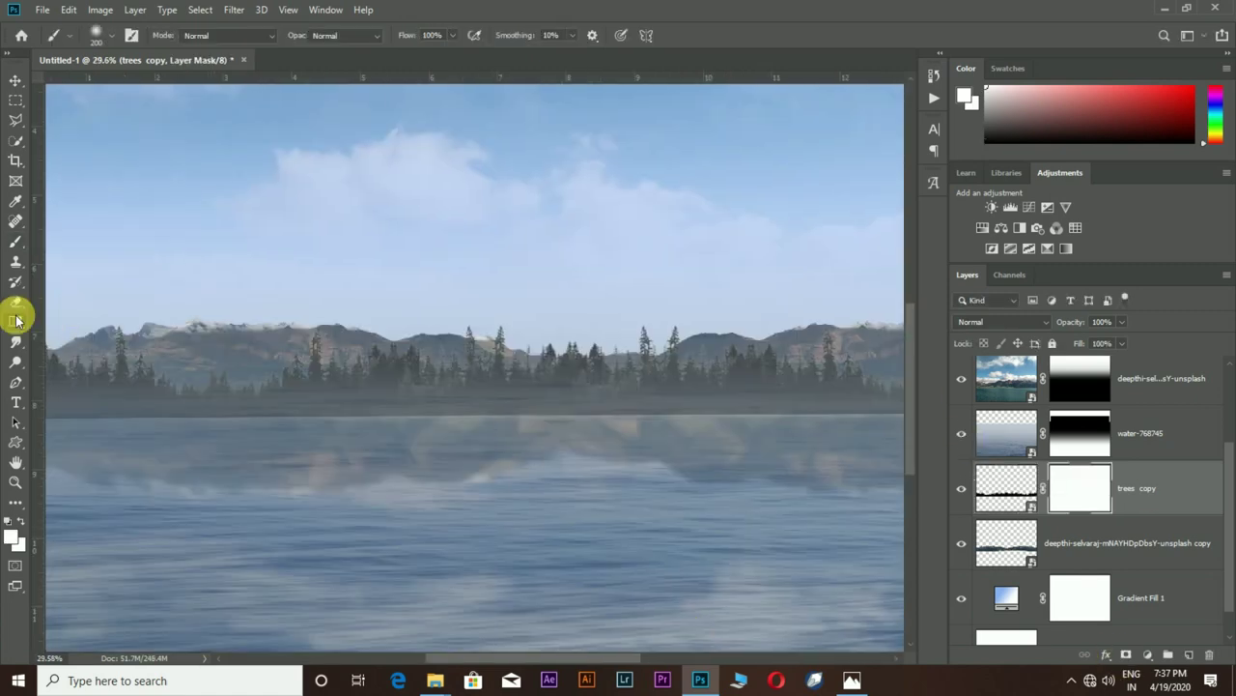
click(16, 320)
scroll(486, 387, down, 3)
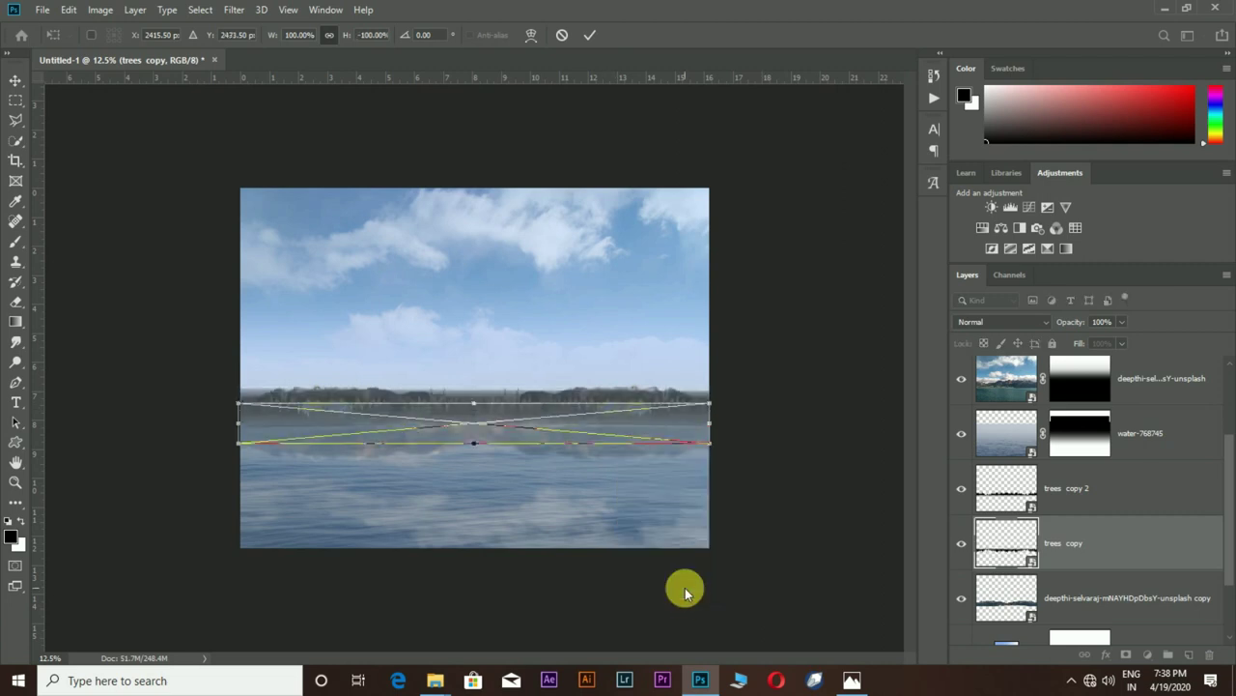
- Commit the flipped tree reflection, set its opacity to 34%, and apply Gaussian Blur
key(Return)
drag(1090, 510, 1063, 377)
drag(1070, 322, 1068, 340)
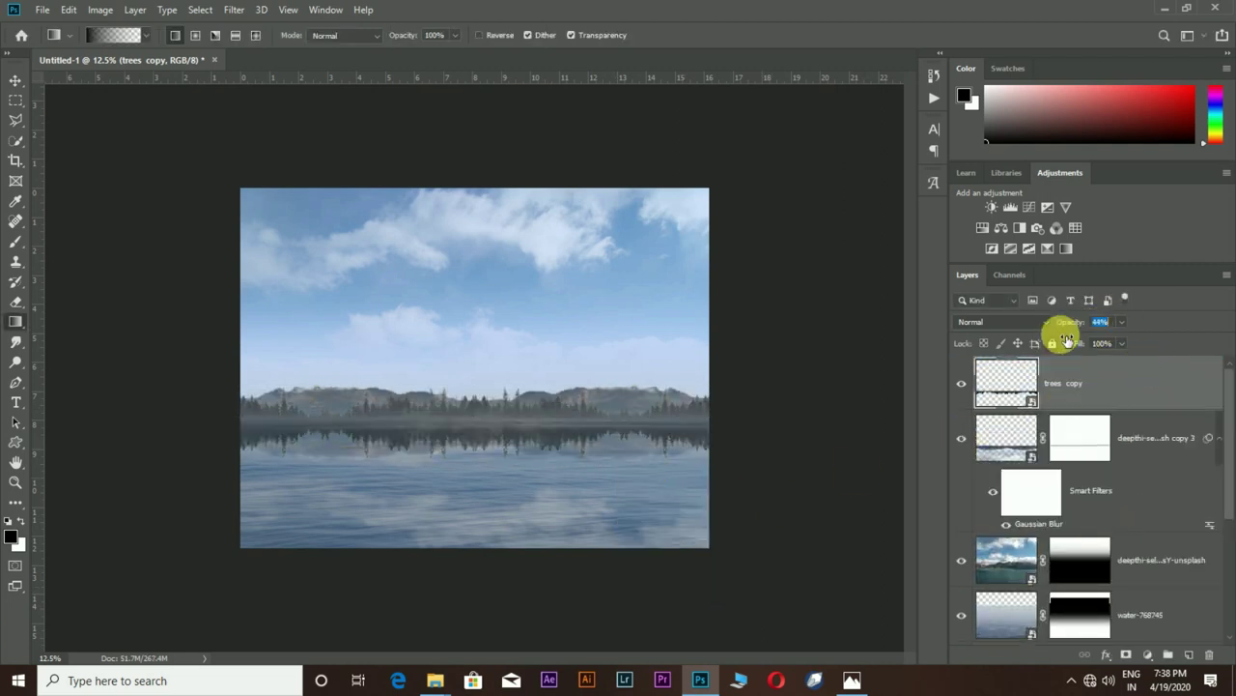
click(233, 11)
click(265, 29)
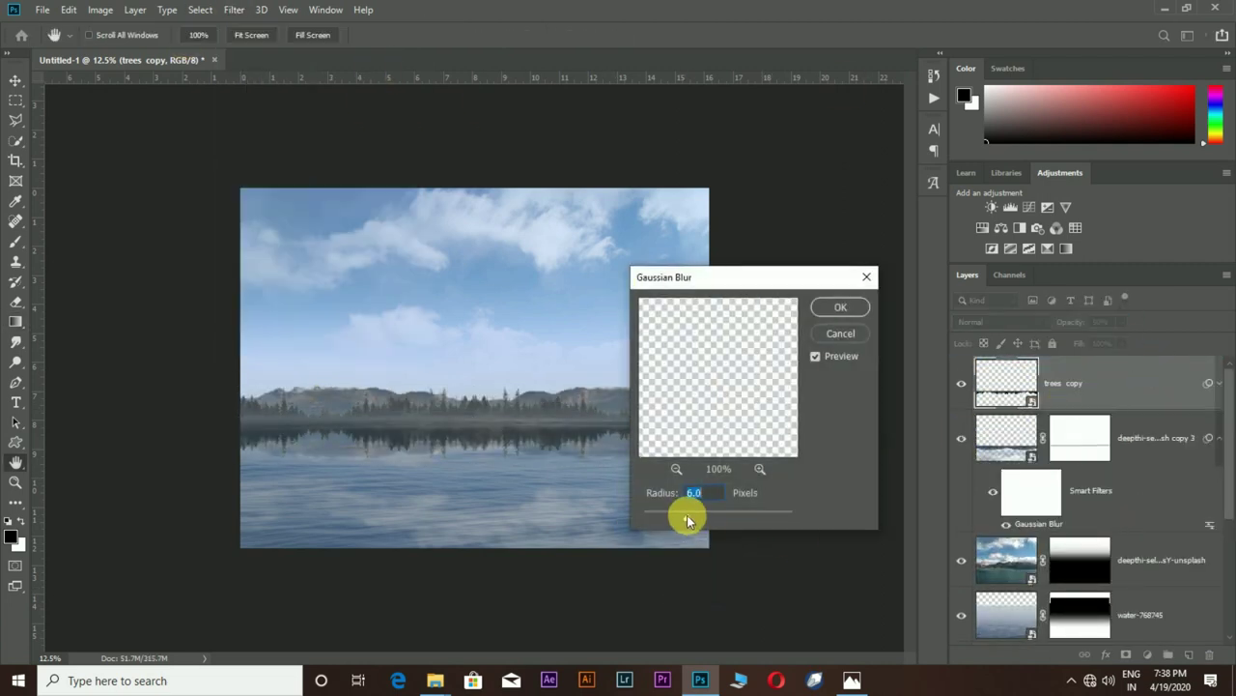
key(Return)
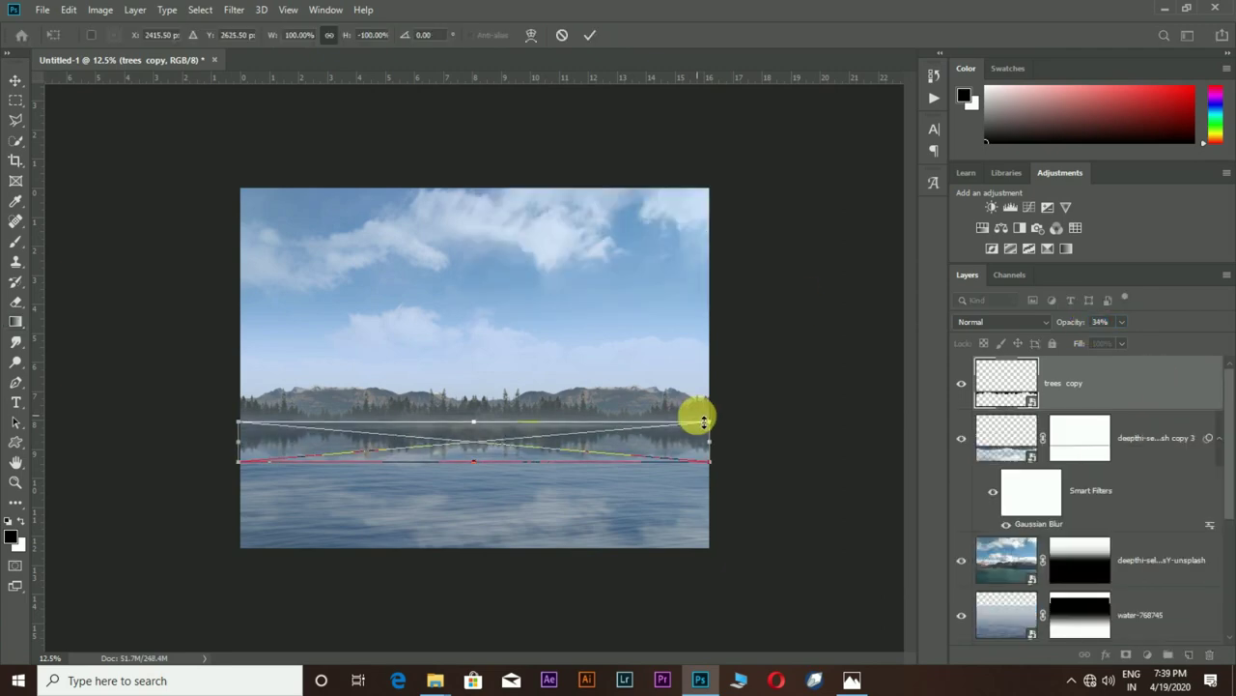
- Add a layer mask to fade the tree reflection
click(1147, 655)
scroll(599, 399, up, 3)
scroll(681, 459, down, 3)
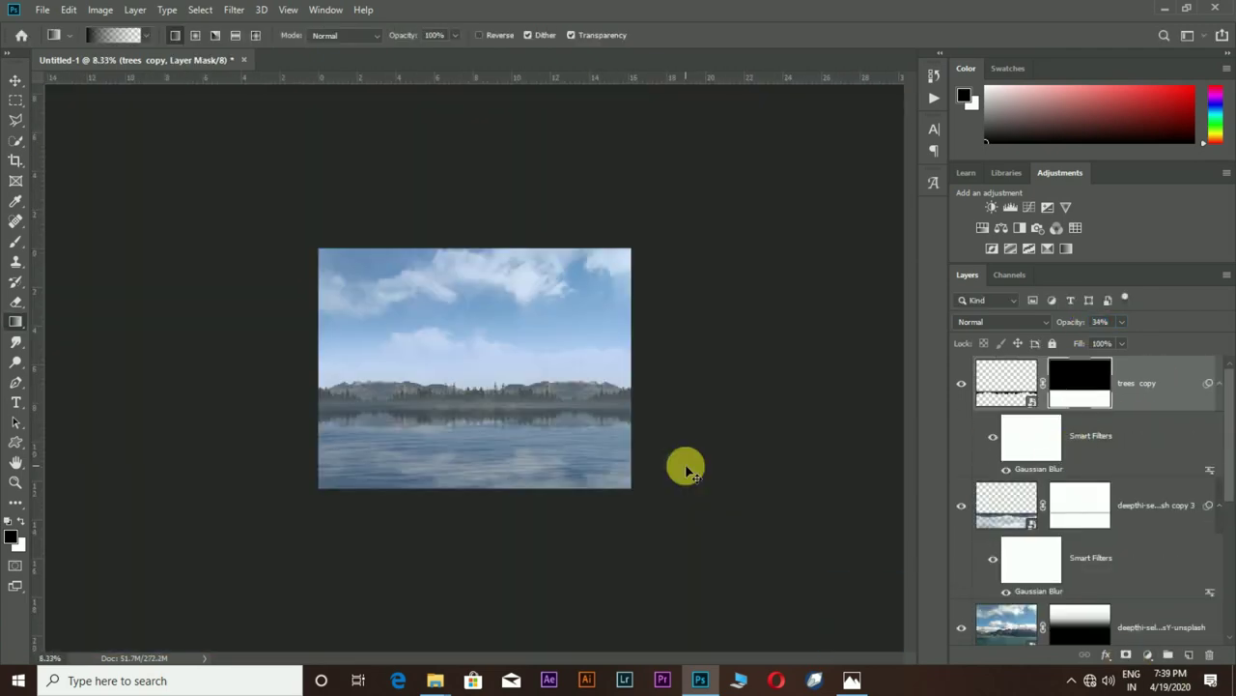
scroll(648, 496, up, 3)
scroll(654, 498, down, 3)
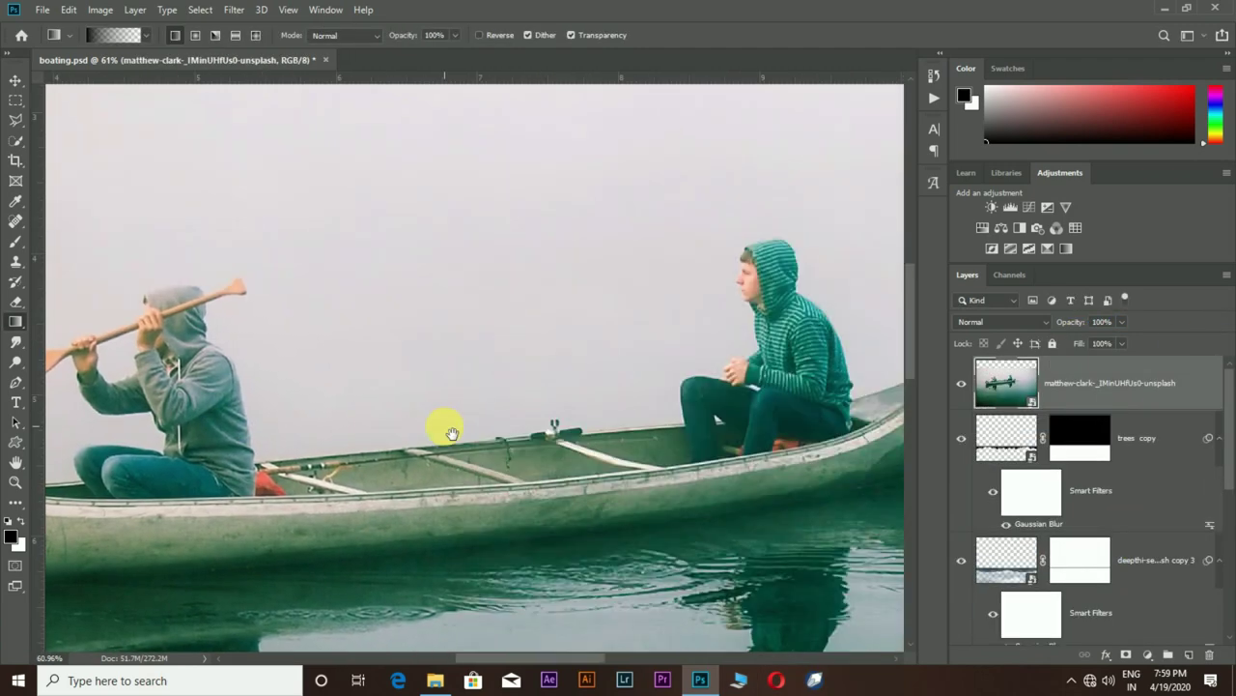
- Quick-select the canoe, both boaters, and the paddle blade and shaft
drag(451, 434, 359, 428)
key(w)
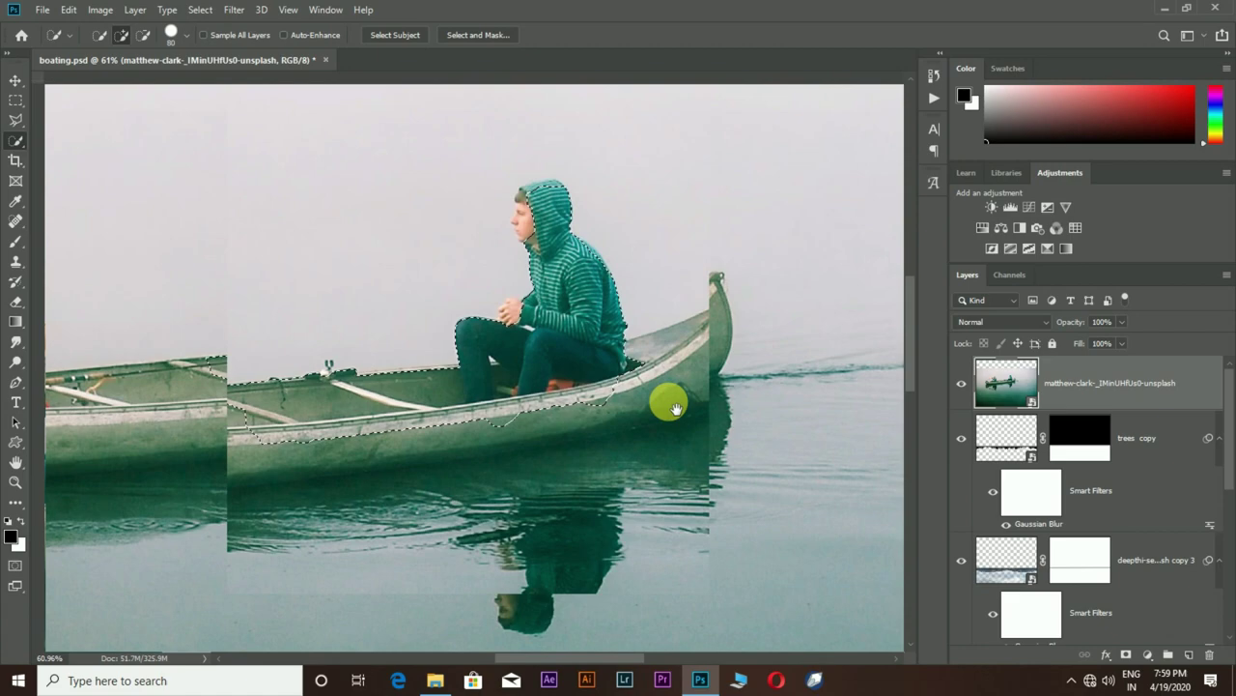
drag(665, 400, 673, 437)
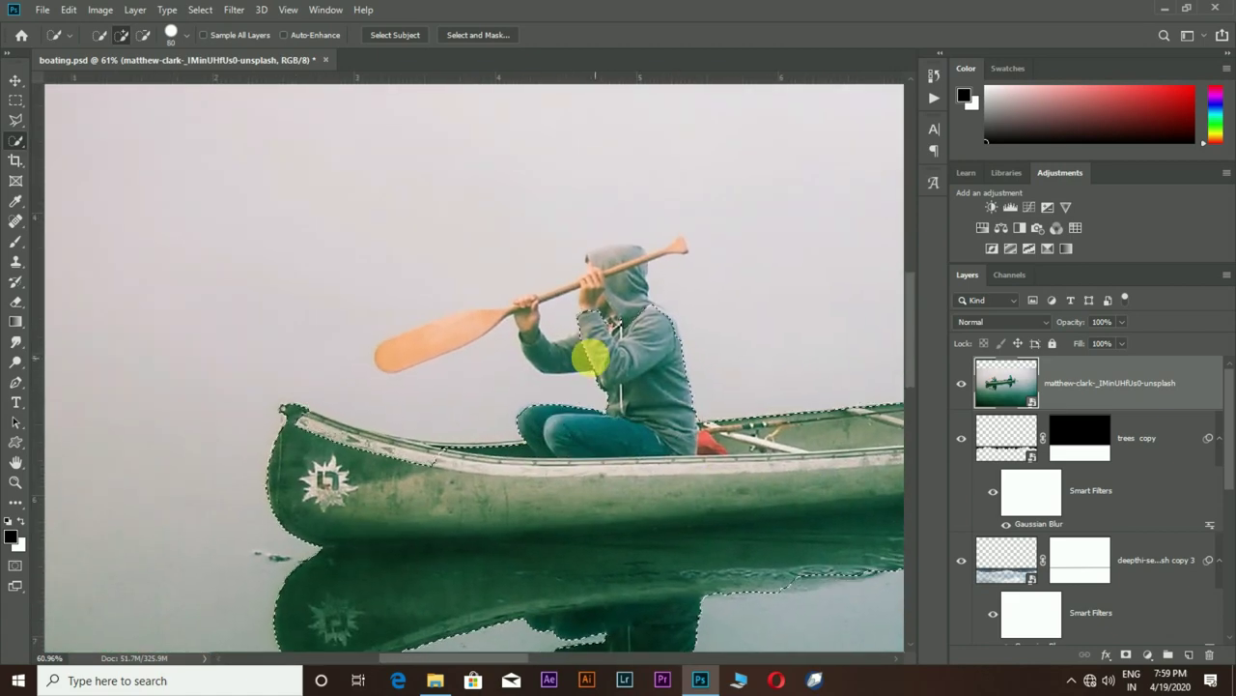
key(bracketleft)
key(bracketleft)
key(bracketleft)
drag(496, 309, 519, 309)
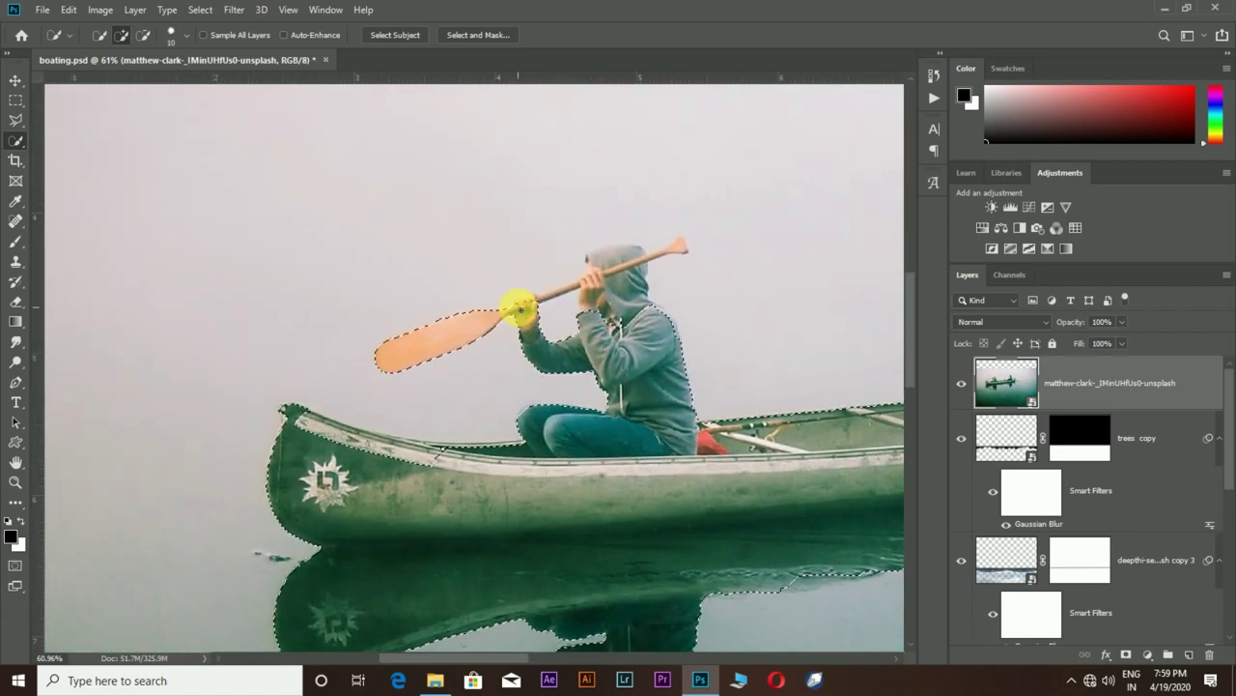
scroll(519, 309, up, 3)
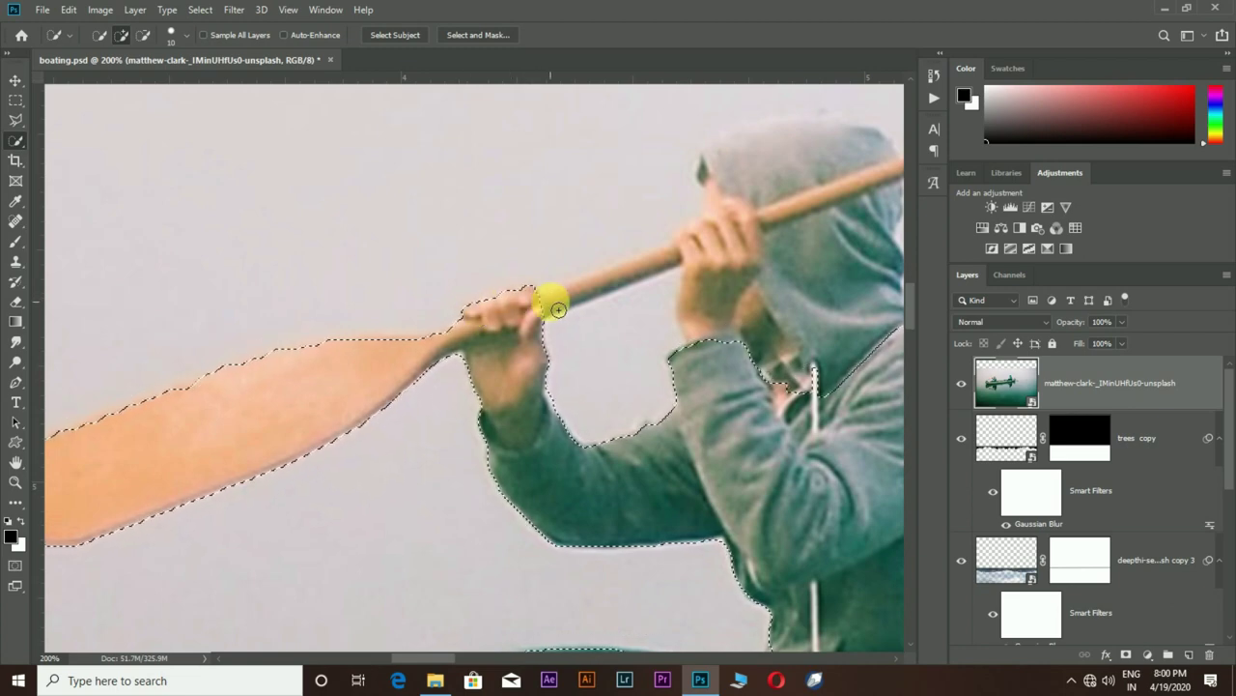
mouse_move(558, 309)
mouse_down()
mouse_move(643, 290)
mouse_move(524, 306)
mouse_move(560, 262)
mouse_move(617, 309)
mouse_move(725, 286)
mouse_move(781, 251)
mouse_move(516, 241)
mouse_move(582, 221)
mouse_move(529, 260)
mouse_move(596, 221)
mouse_move(524, 257)
mouse_move(485, 249)
mouse_move(464, 272)
mouse_move(345, 295)
mouse_move(310, 318)
mouse_move(360, 297)
mouse_up()
drag(511, 235, 559, 230)
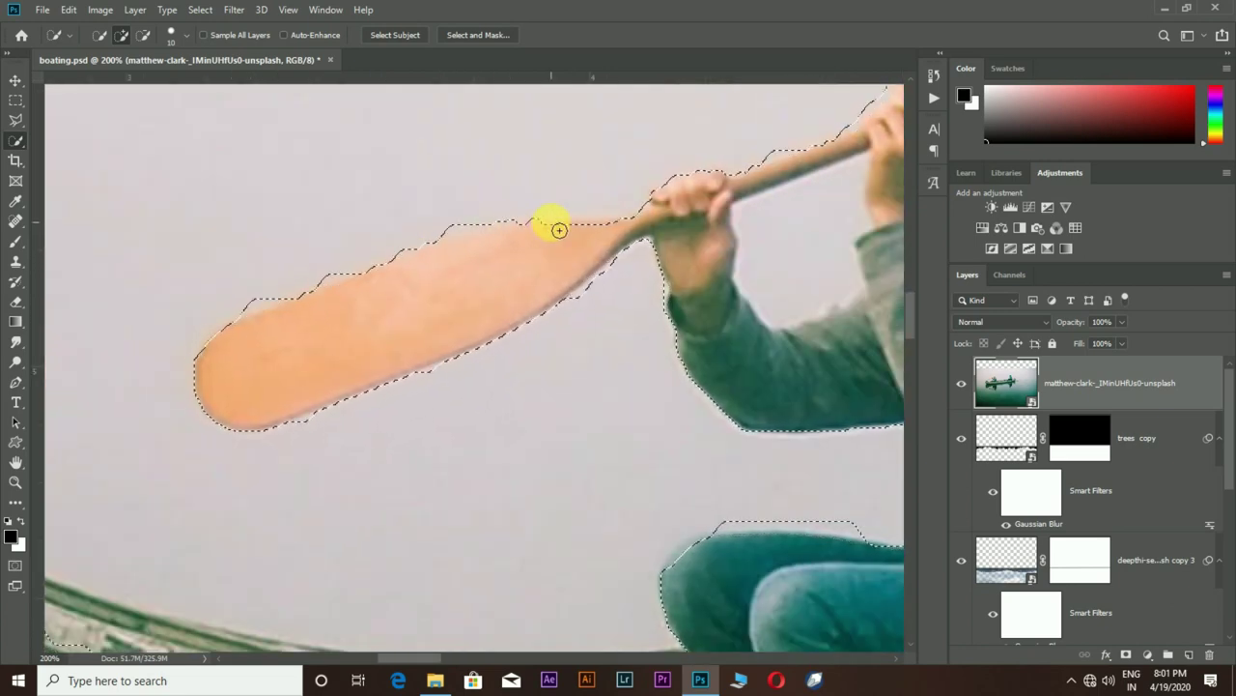
- Add the paddle's and paddler's reflections to the selection
drag(796, 238, 588, 277)
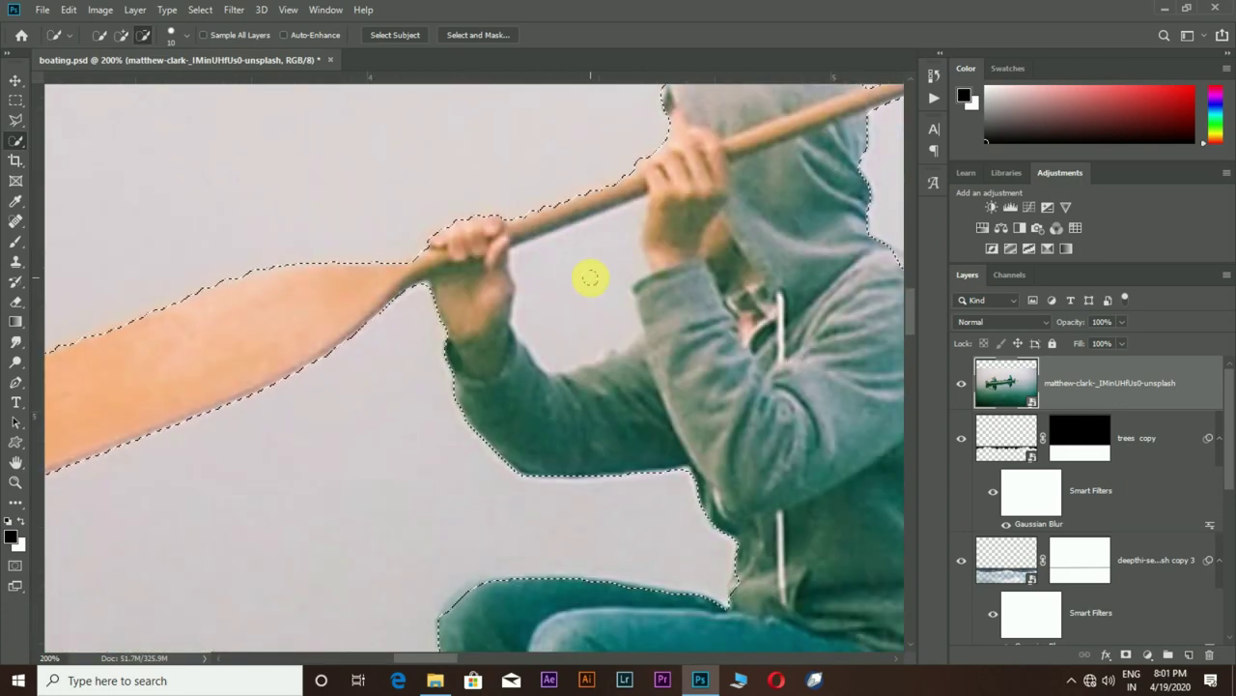
drag(671, 307, 602, 350)
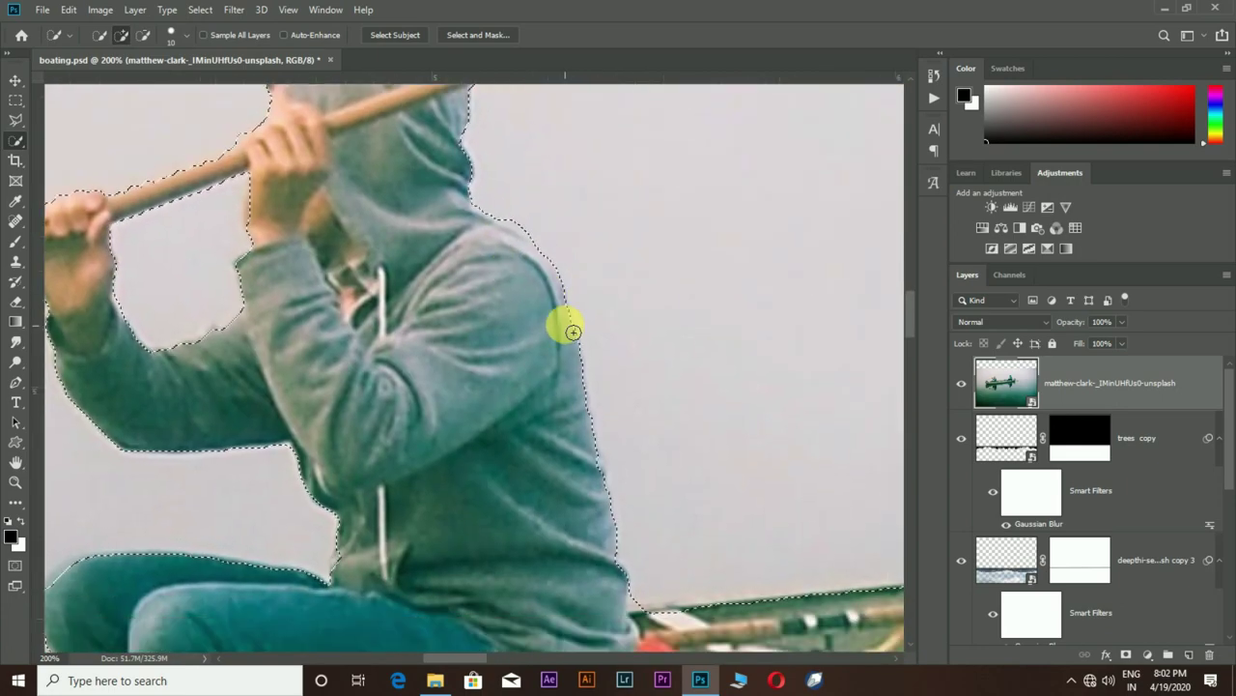
scroll(573, 332, down, 3)
drag(588, 352, 199, 515)
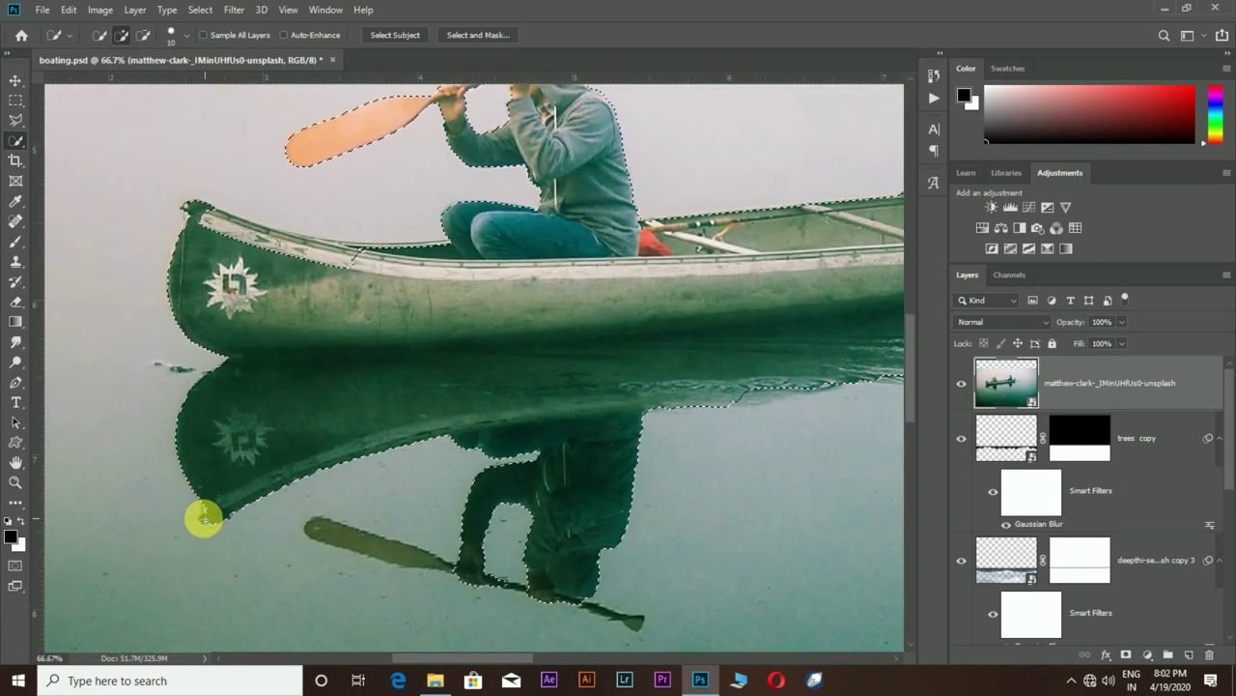
drag(235, 464, 414, 511)
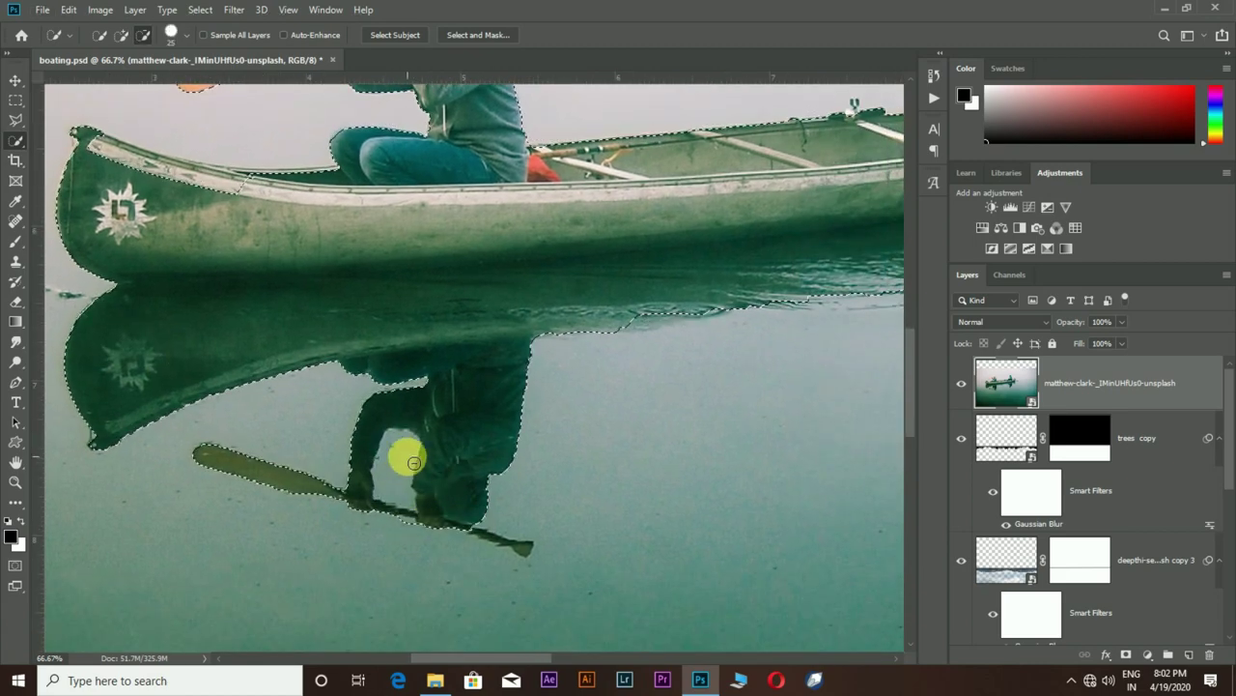
mouse_move(406, 450)
mouse_down()
mouse_move(476, 538)
mouse_move(563, 454)
mouse_up()
- Extend the selection across the water reflections and the canoe's wake with a larger brush
key(bracketright)
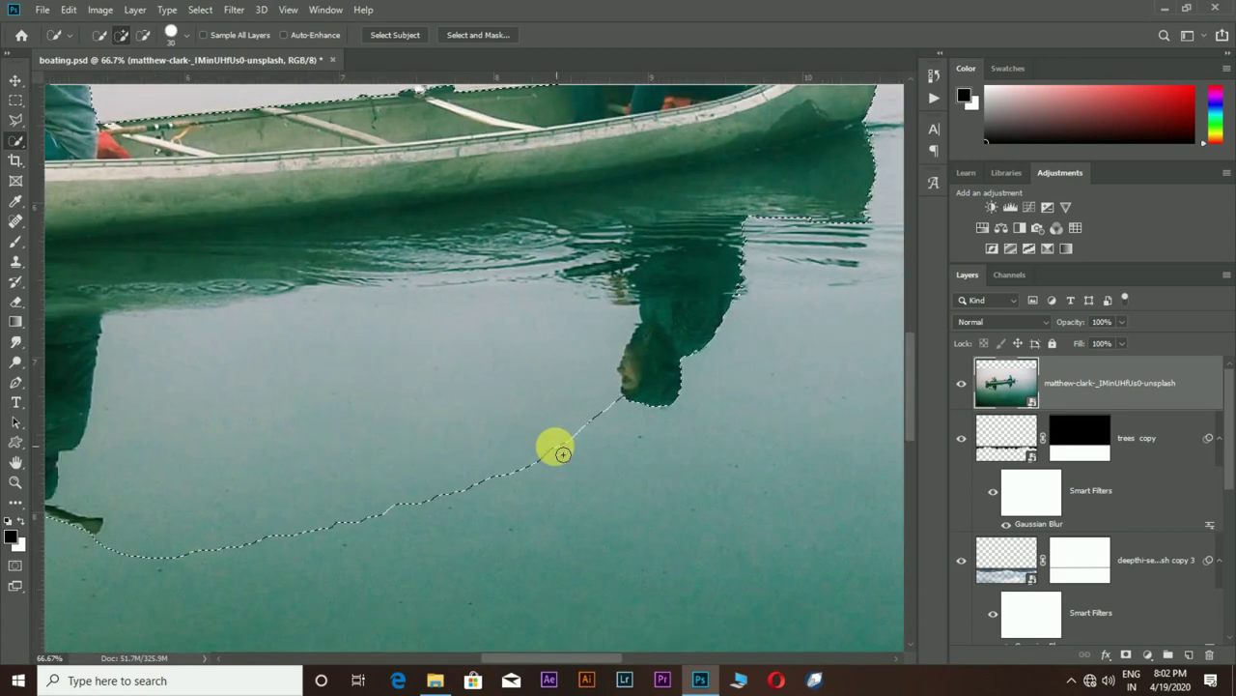
scroll(562, 455, down, 1)
key(bracketright)
key(bracketright)
key(bracketright)
drag(157, 550, 377, 325)
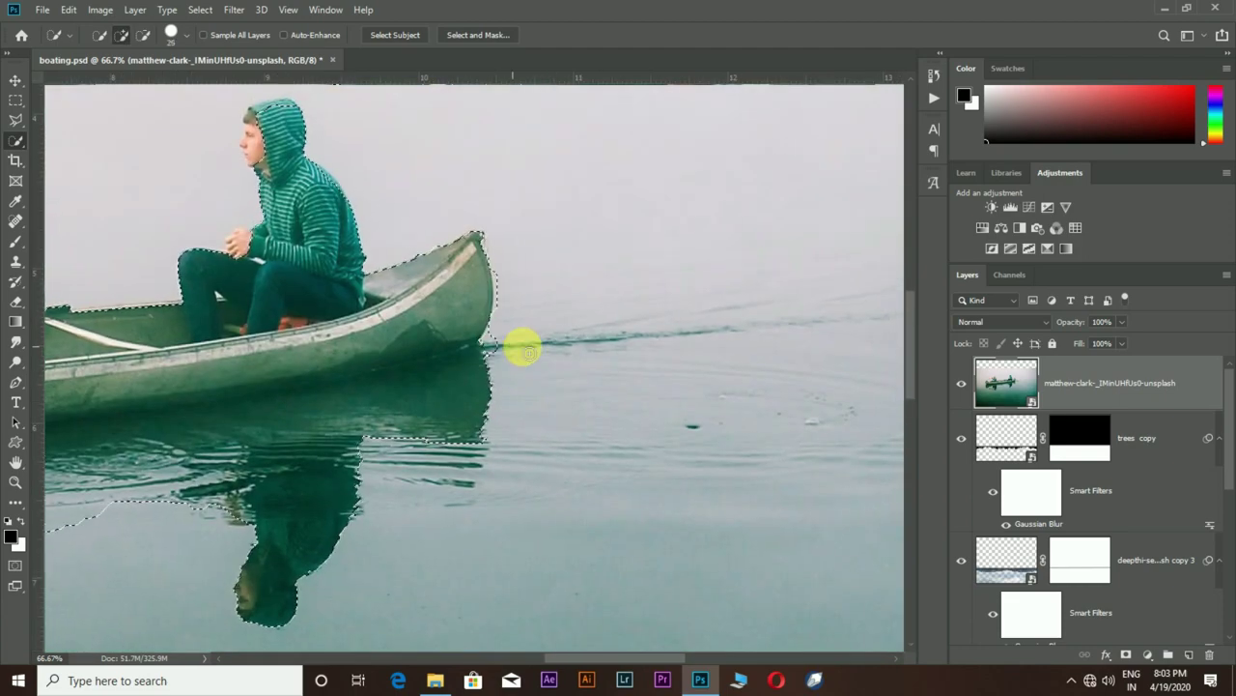
drag(539, 376, 709, 309)
scroll(709, 309, down, 1)
key(bracketright)
key(bracketright)
key(bracketright)
drag(279, 367, 629, 393)
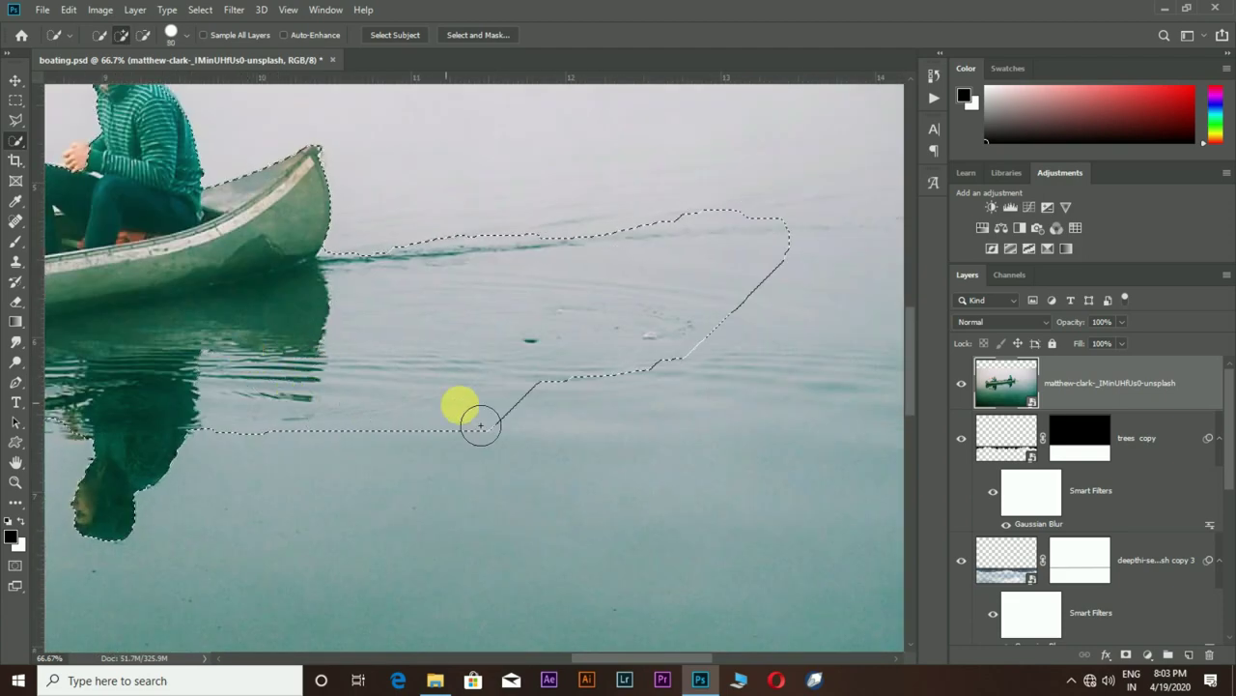
- Check the selection around the boy's hood, then mask the canoe layer to the selection
scroll(400, 464, down, 2)
scroll(483, 491, up, 3)
scroll(621, 599, up, 2)
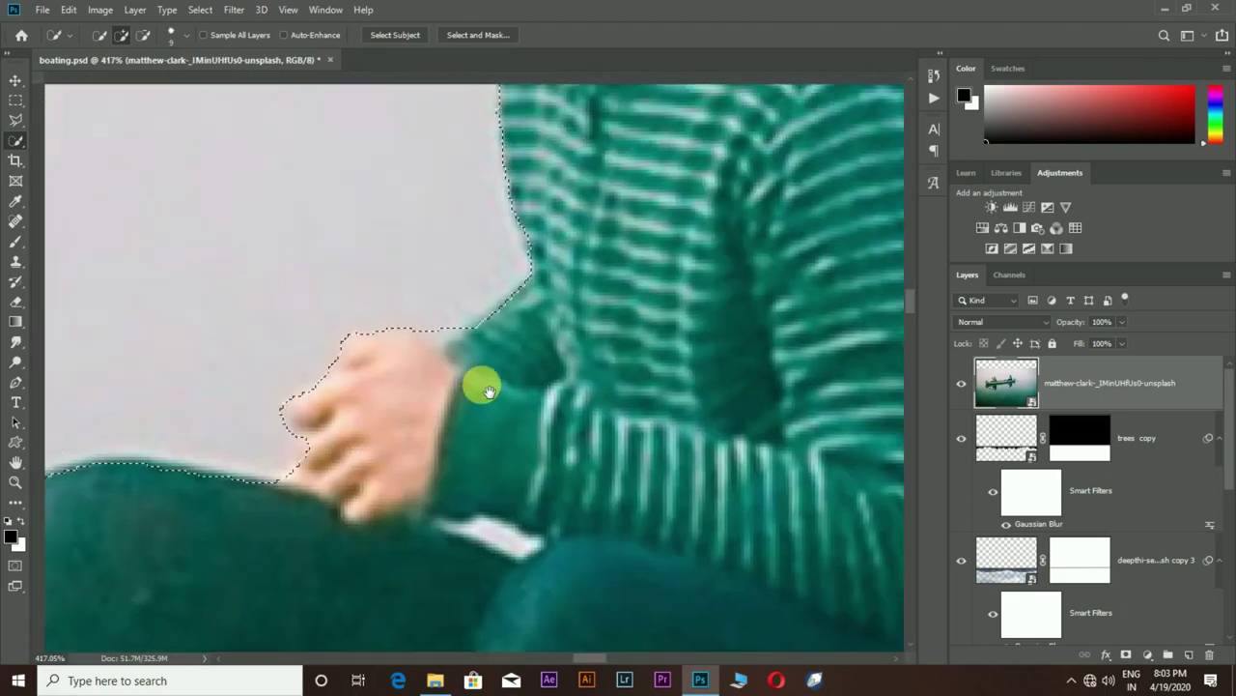
scroll(599, 334, down, 2)
scroll(608, 415, up, 3)
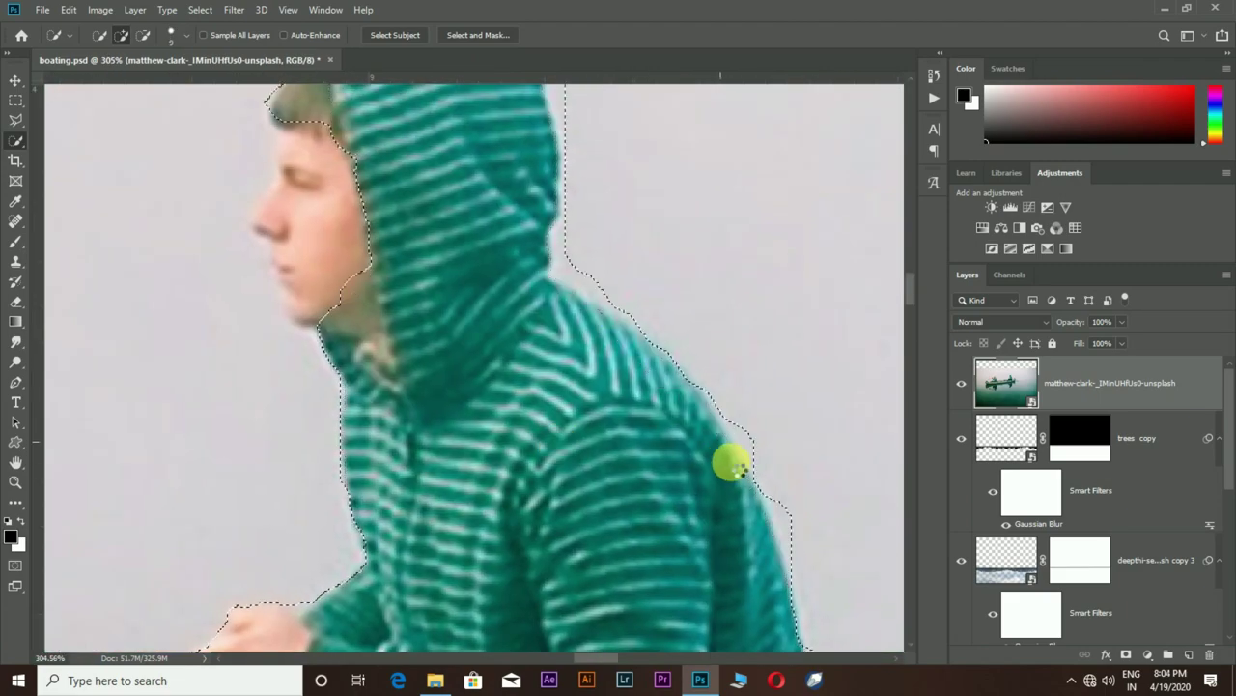
drag(739, 468, 855, 570)
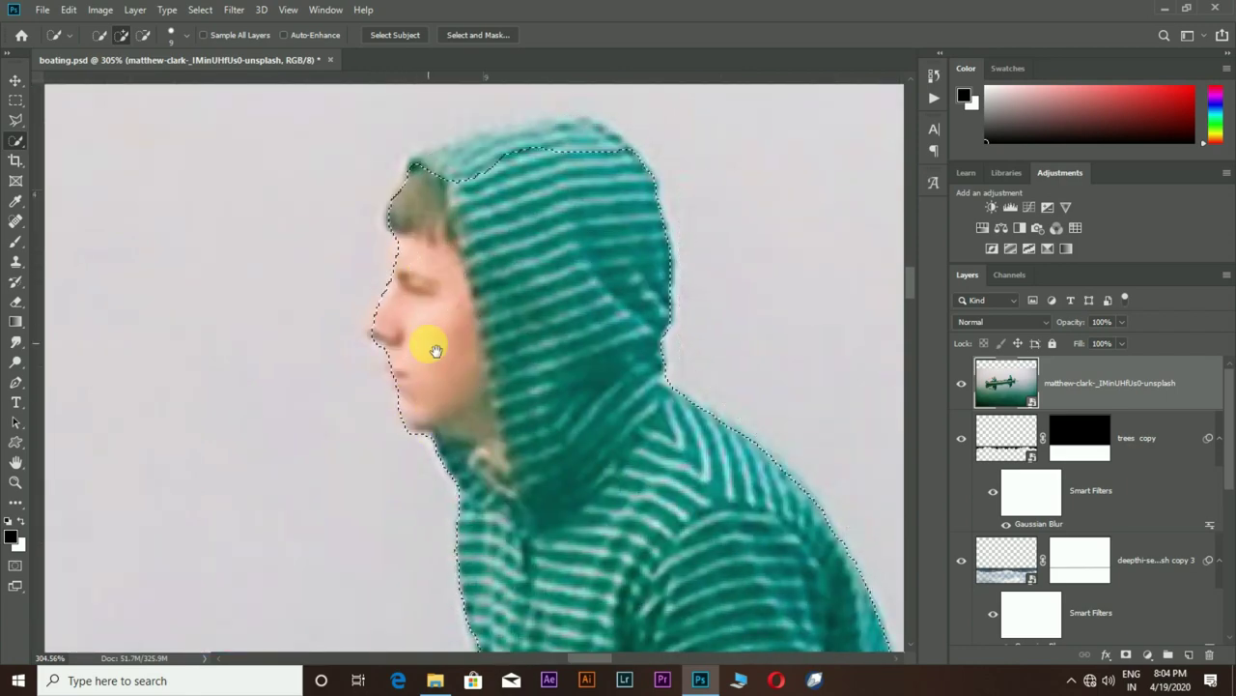
scroll(428, 344, up, 1)
scroll(442, 303, up, 1)
scroll(625, 305, down, 2)
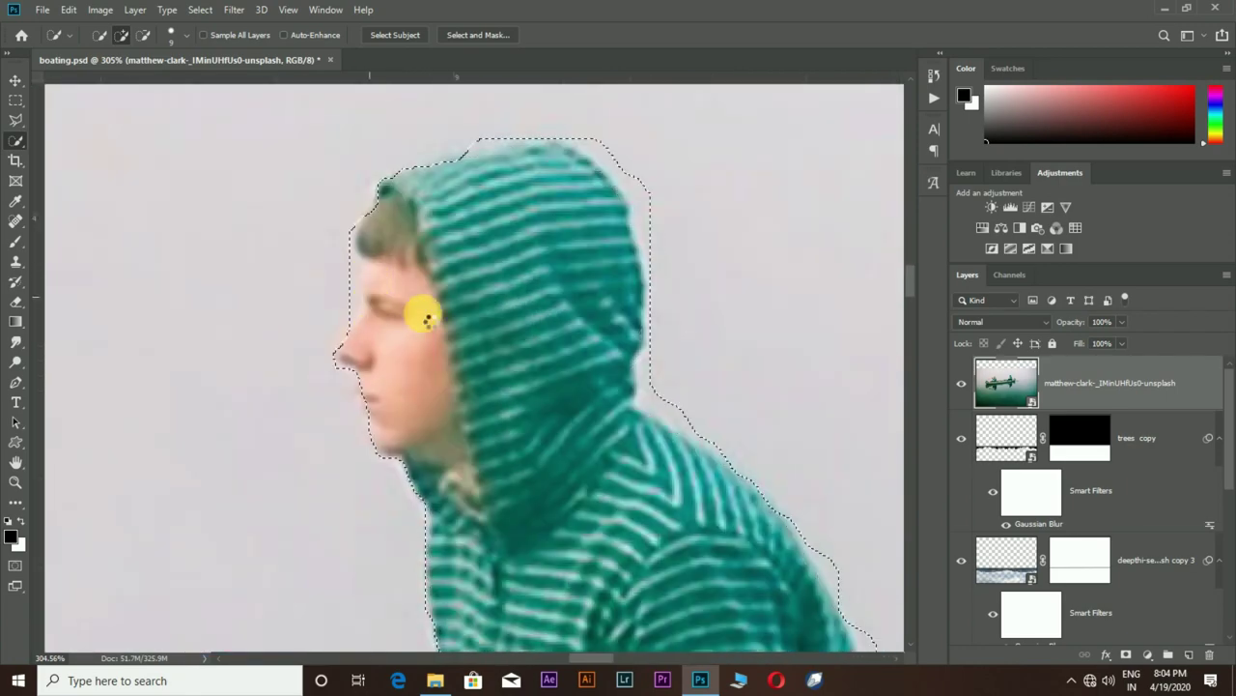
scroll(419, 312, down, 3)
scroll(435, 284, down, 1)
scroll(649, 434, down, 2)
scroll(193, 398, up, 3)
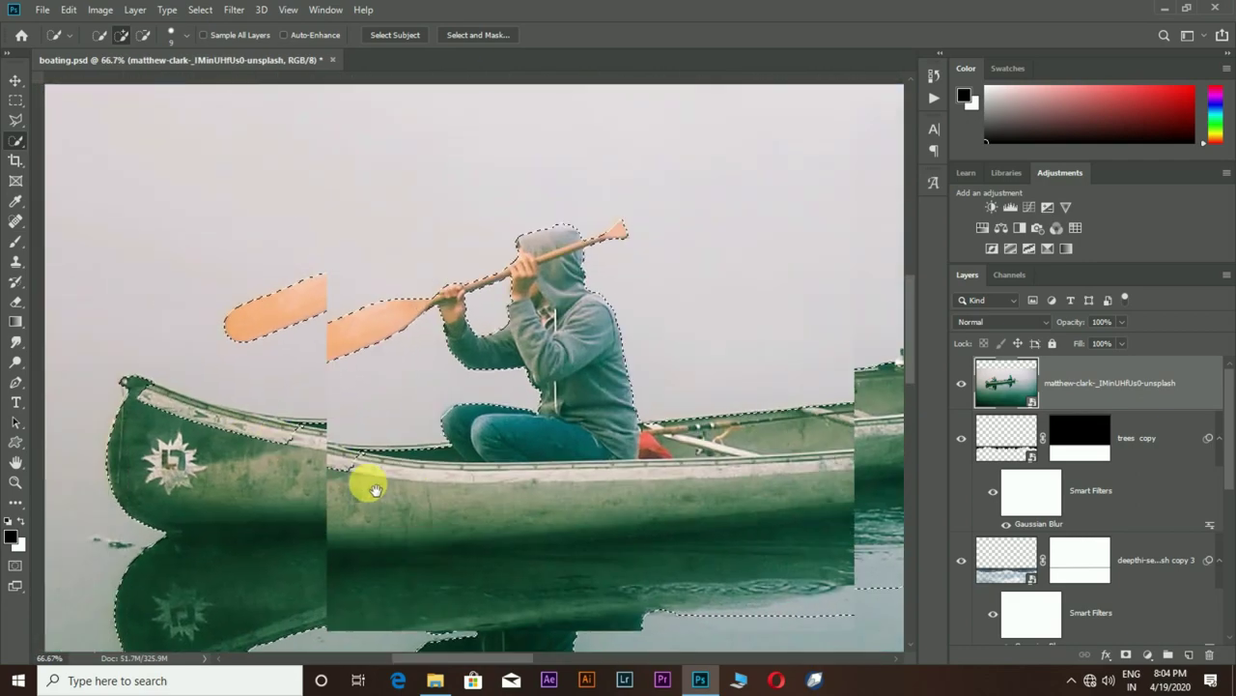
scroll(235, 436, up, 1)
scroll(387, 474, up, 4)
scroll(625, 284, down, 2)
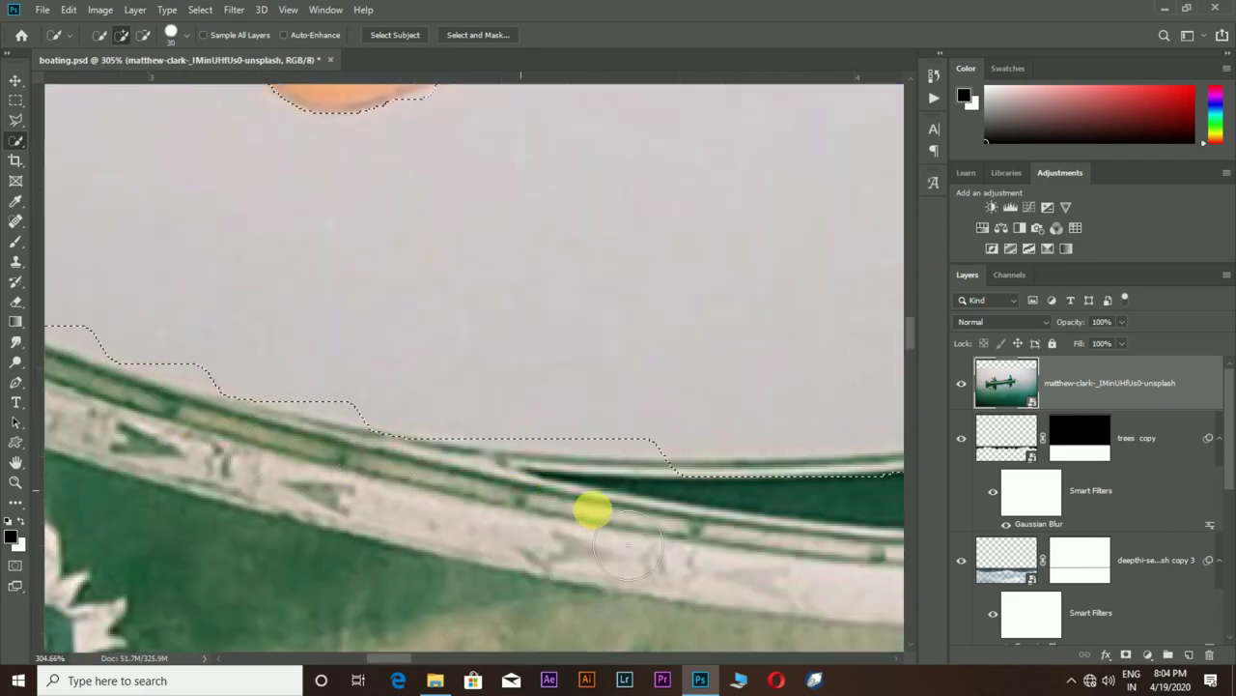
scroll(590, 508, right, 3)
scroll(586, 499, down, 4)
scroll(751, 455, down, 3)
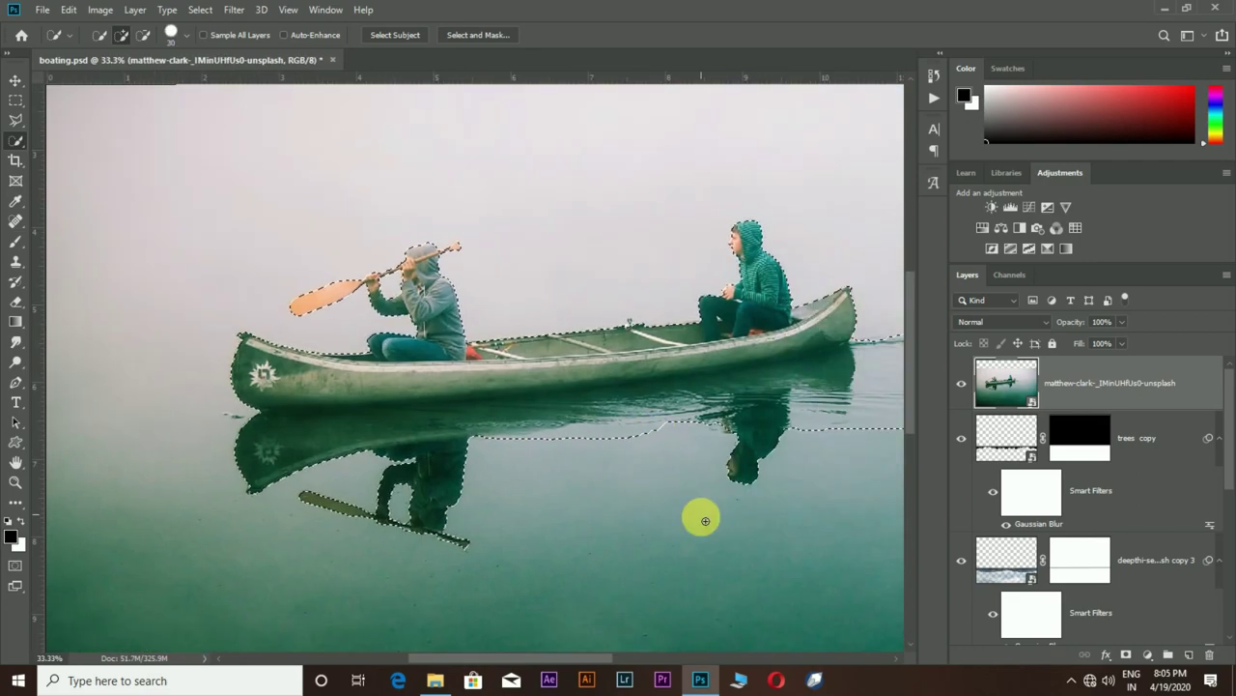
click(1127, 655)
- Scale the canoe and rowers down to fit the lake, then rasterize the layer
key(ctrl+t)
key(ctrl+minus)
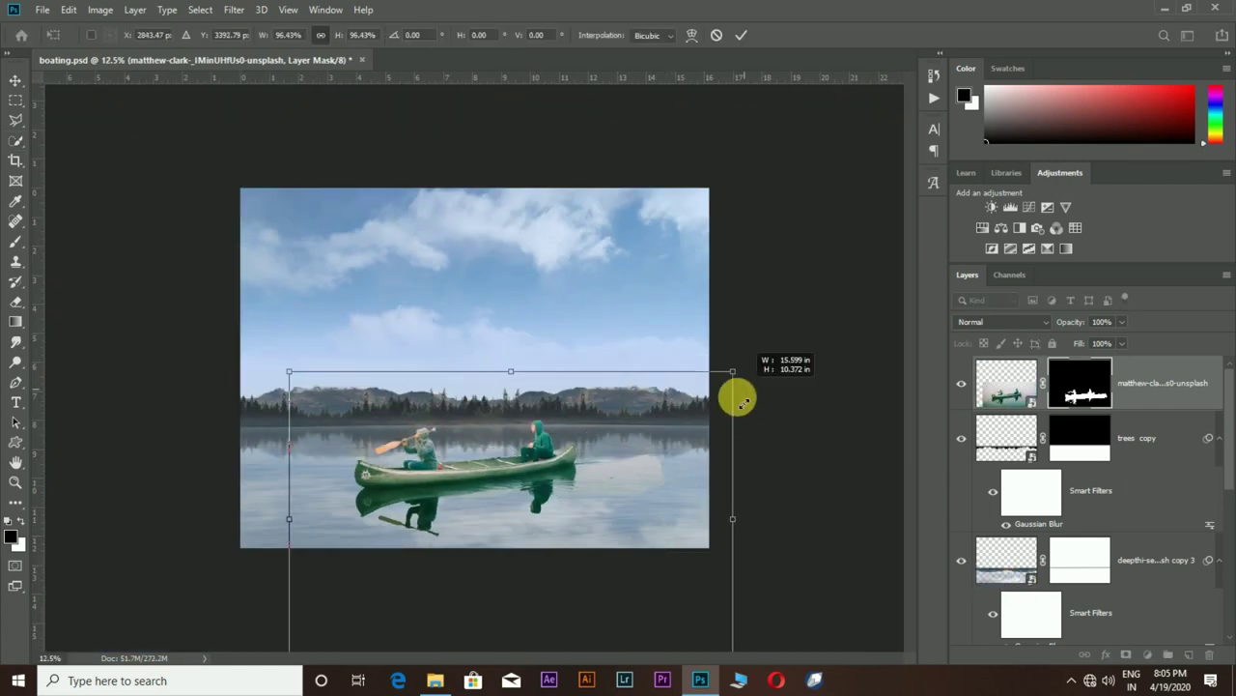
mouse_move(740, 395)
mouse_down()
mouse_move(637, 584)
mouse_move(597, 531)
mouse_up()
key(Return)
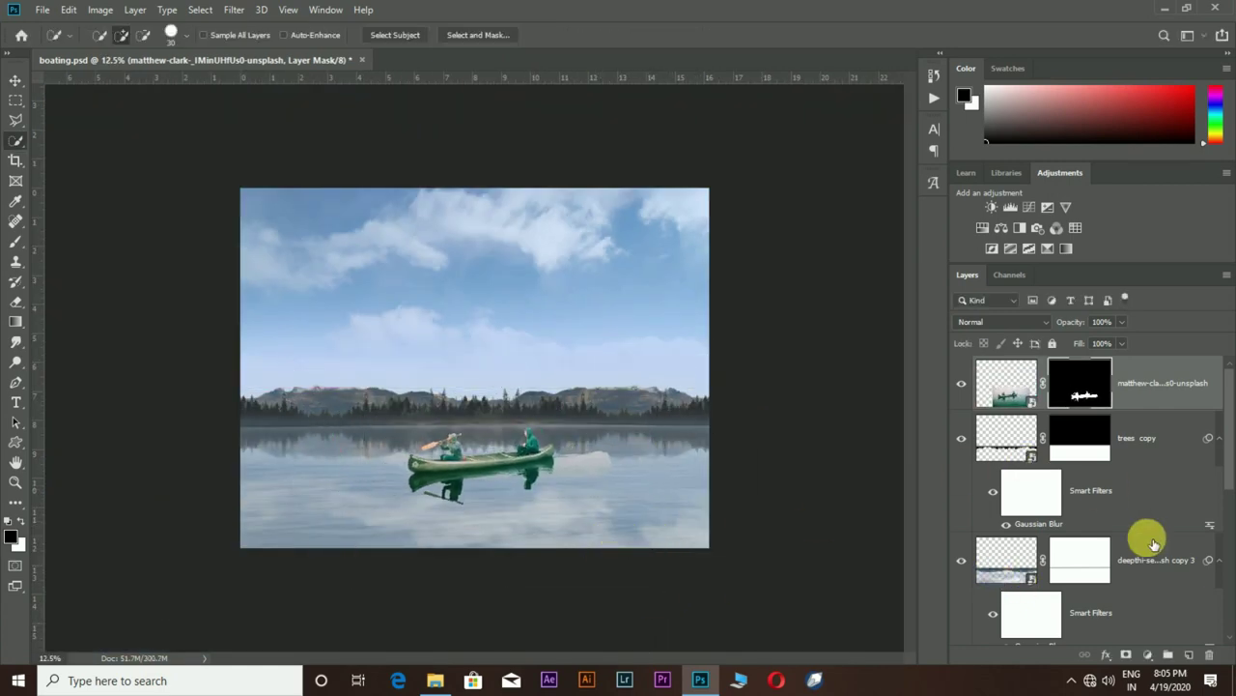
right_click(1183, 386)
click(1066, 282)
- Select the Brush tool with a hard round tip
scroll(668, 532, up, 3)
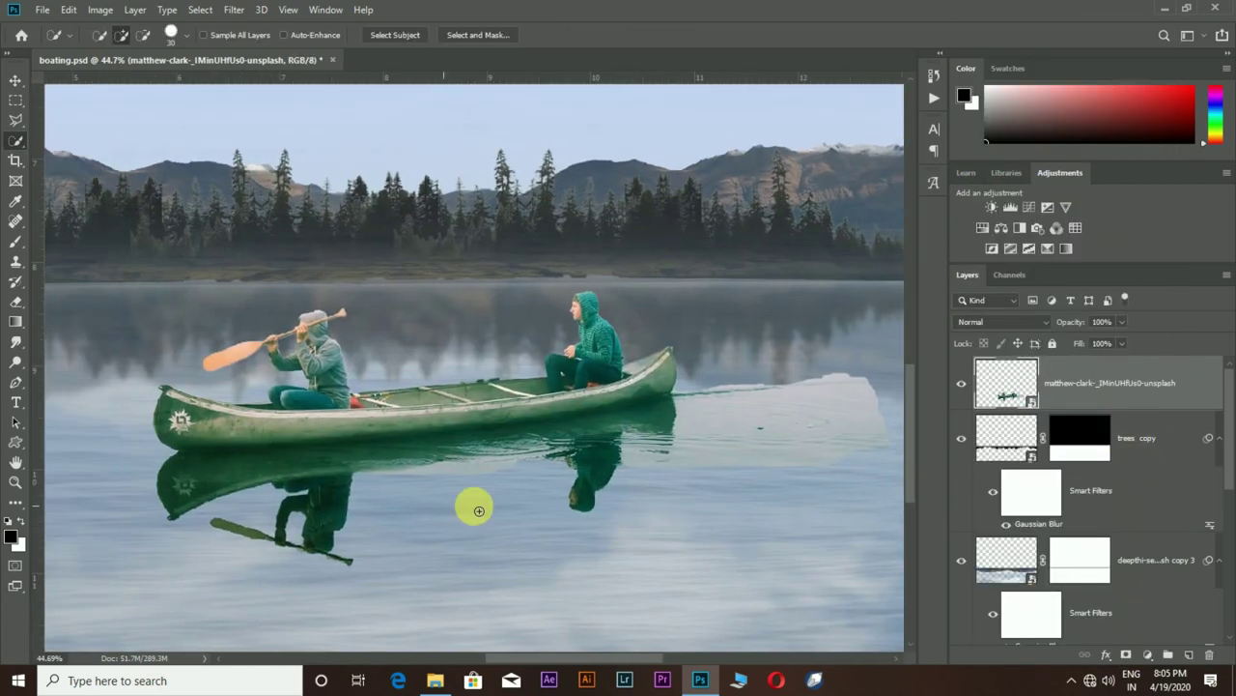
scroll(475, 505, up, 3)
scroll(409, 515, up, 2)
click(16, 240)
click(109, 35)
double_click(255, 206)
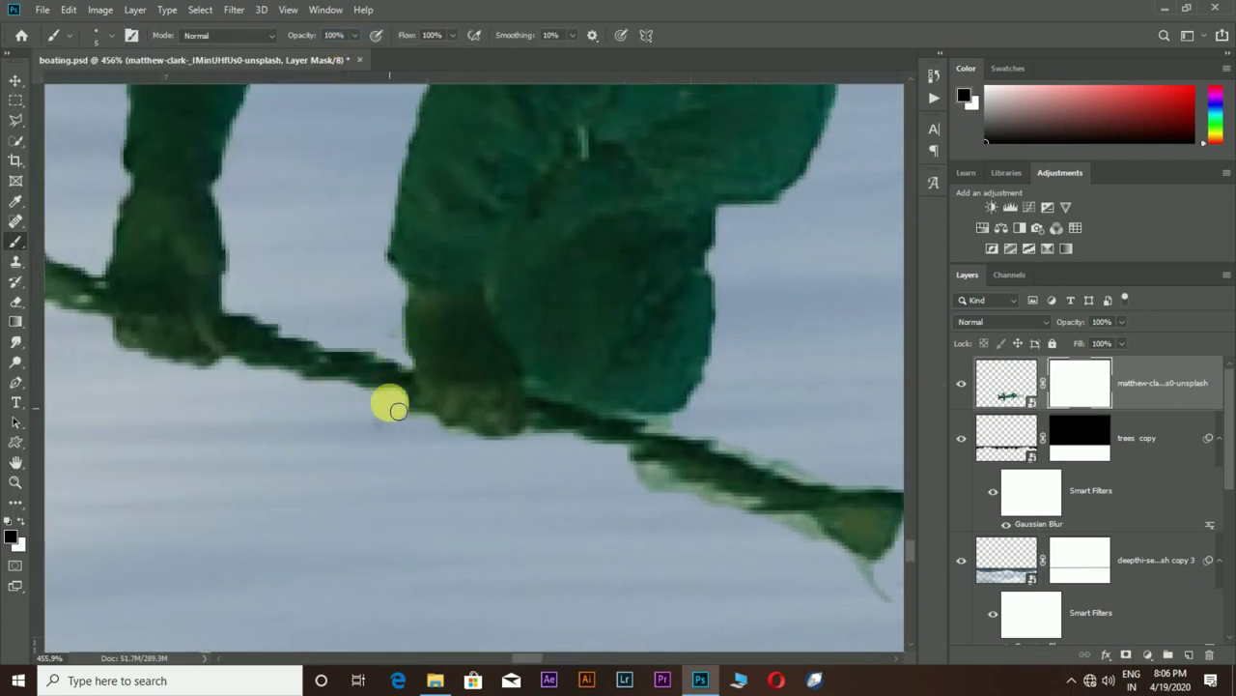
- Pan around the rowers, paddle, canoe and reflection to inspect the mask edges
scroll(490, 387, right, 2)
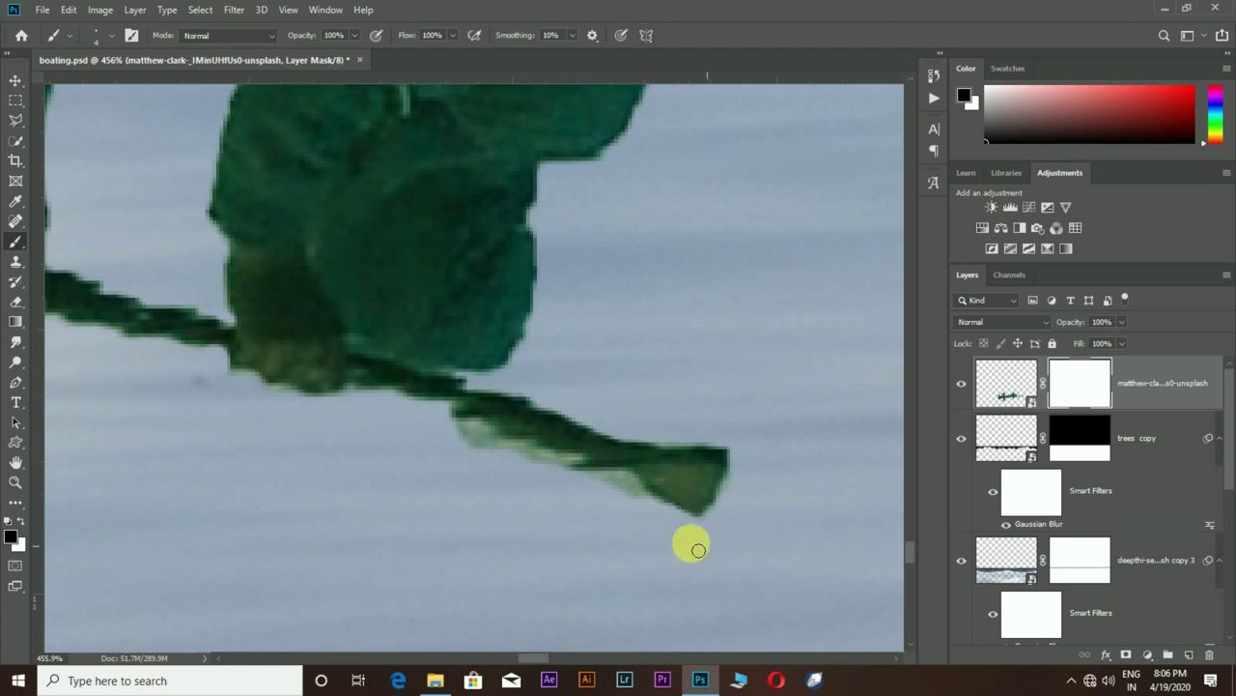
scroll(728, 521, down, 1)
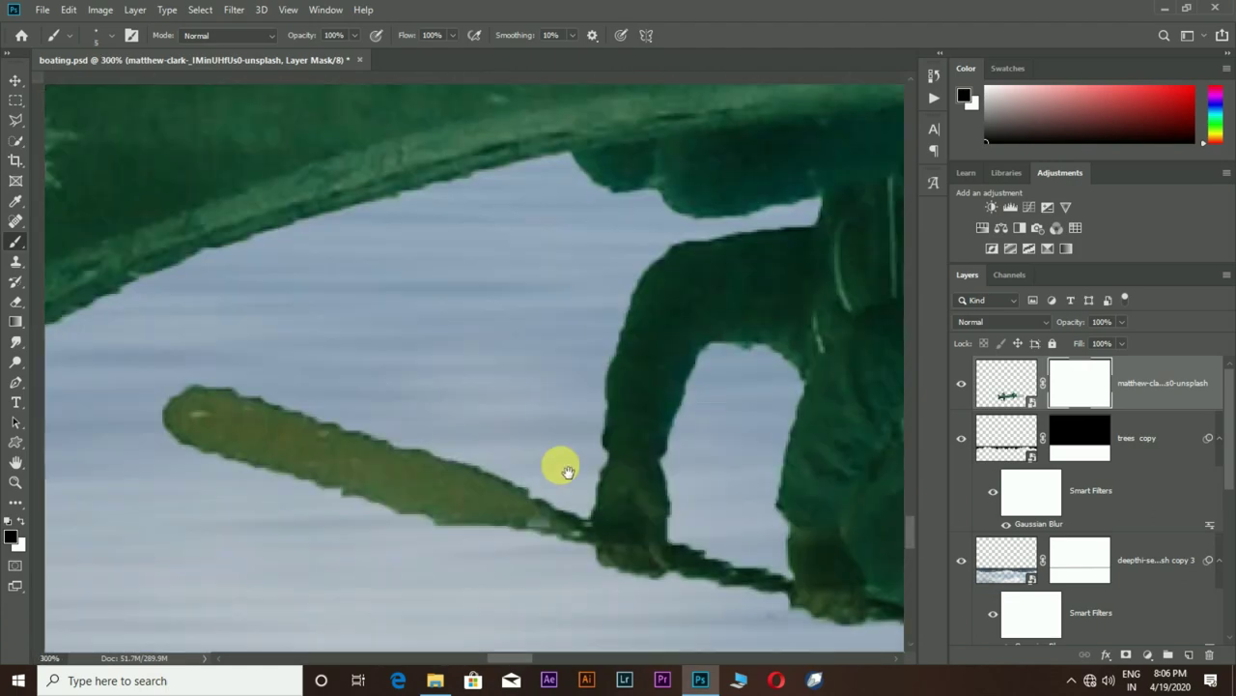
scroll(560, 464, down, 1)
scroll(423, 435, down, 1)
scroll(265, 273, up, 3)
scroll(373, 337, up, 3)
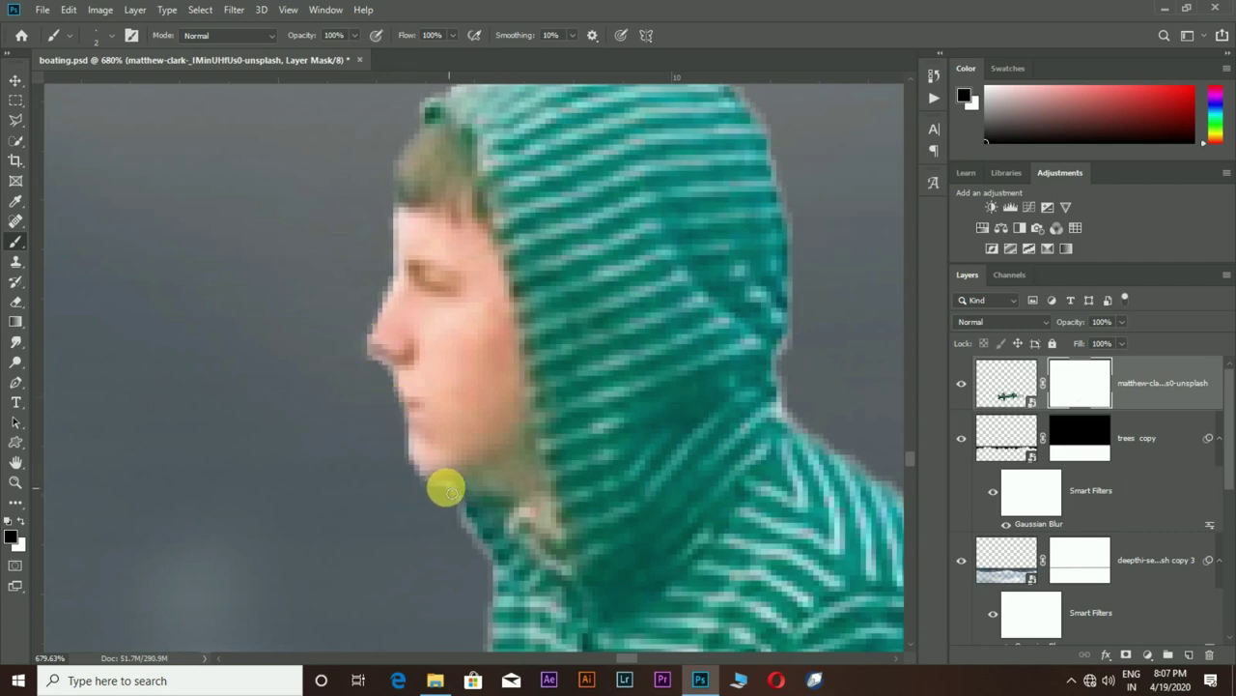
scroll(446, 490, down, 4)
scroll(435, 442, up, 1)
scroll(552, 314, down, 1)
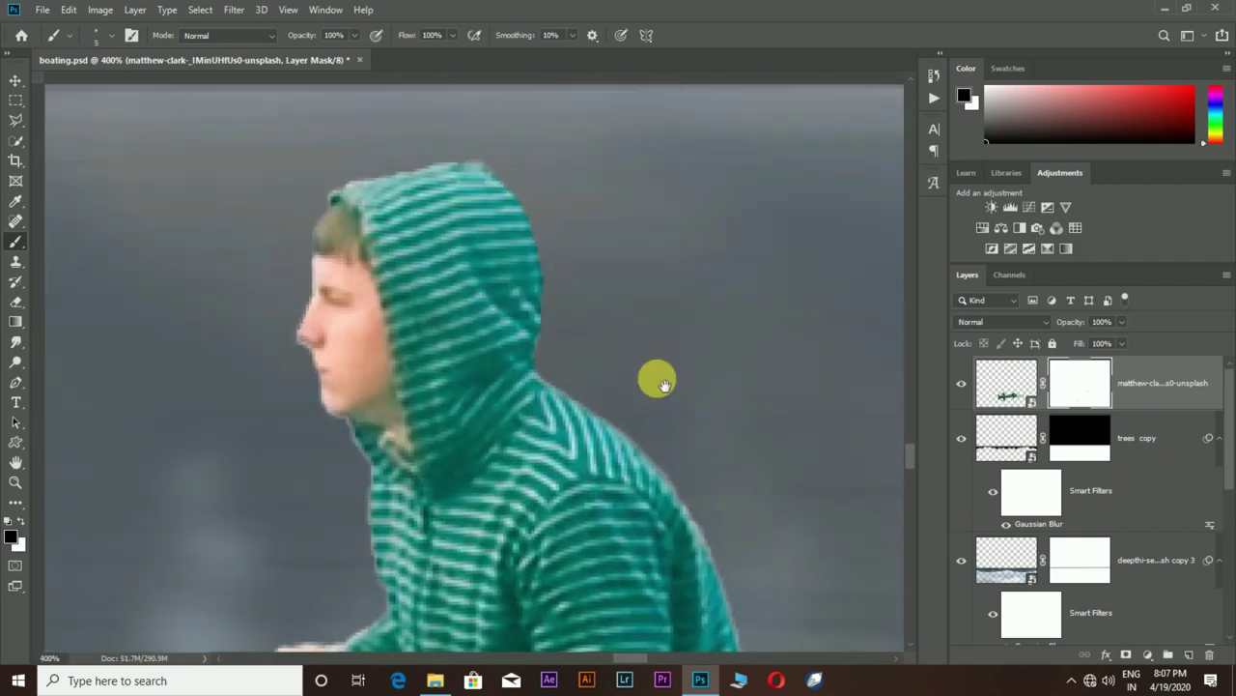
scroll(654, 378, down, 3)
scroll(654, 377, right, 2)
scroll(557, 306, down, 1)
scroll(608, 390, down, 1)
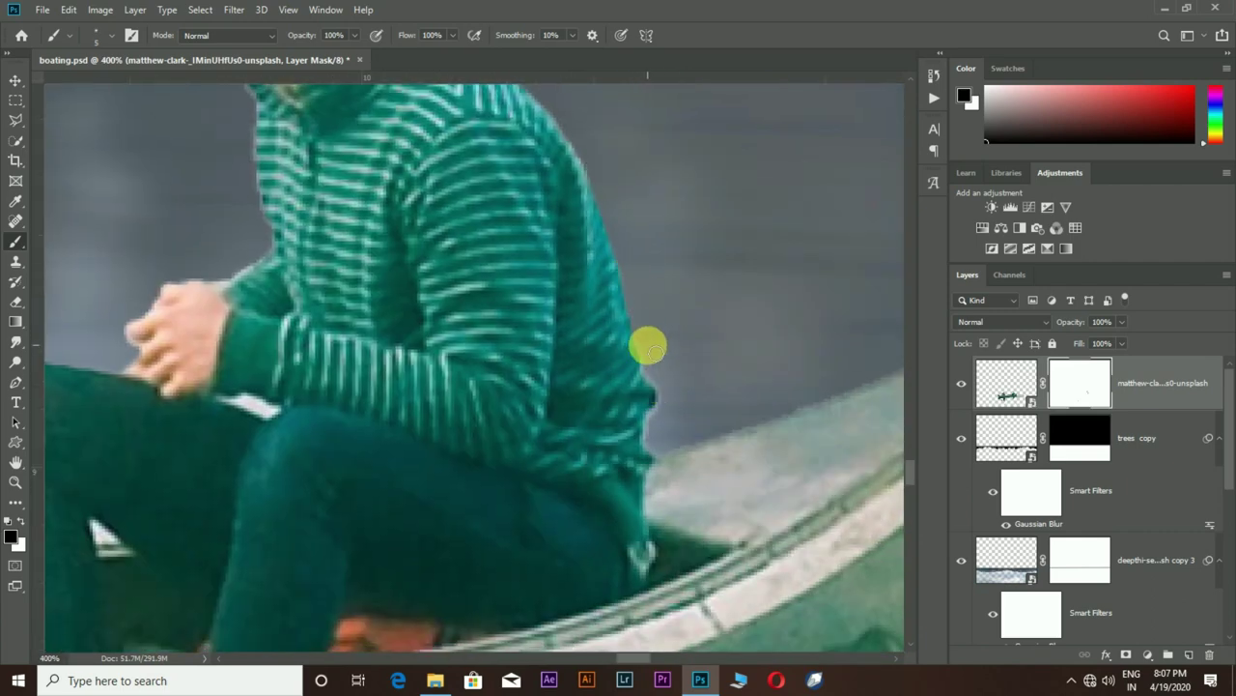
scroll(704, 312, right, 4)
scroll(574, 389, left, 2)
scroll(690, 386, right, 2)
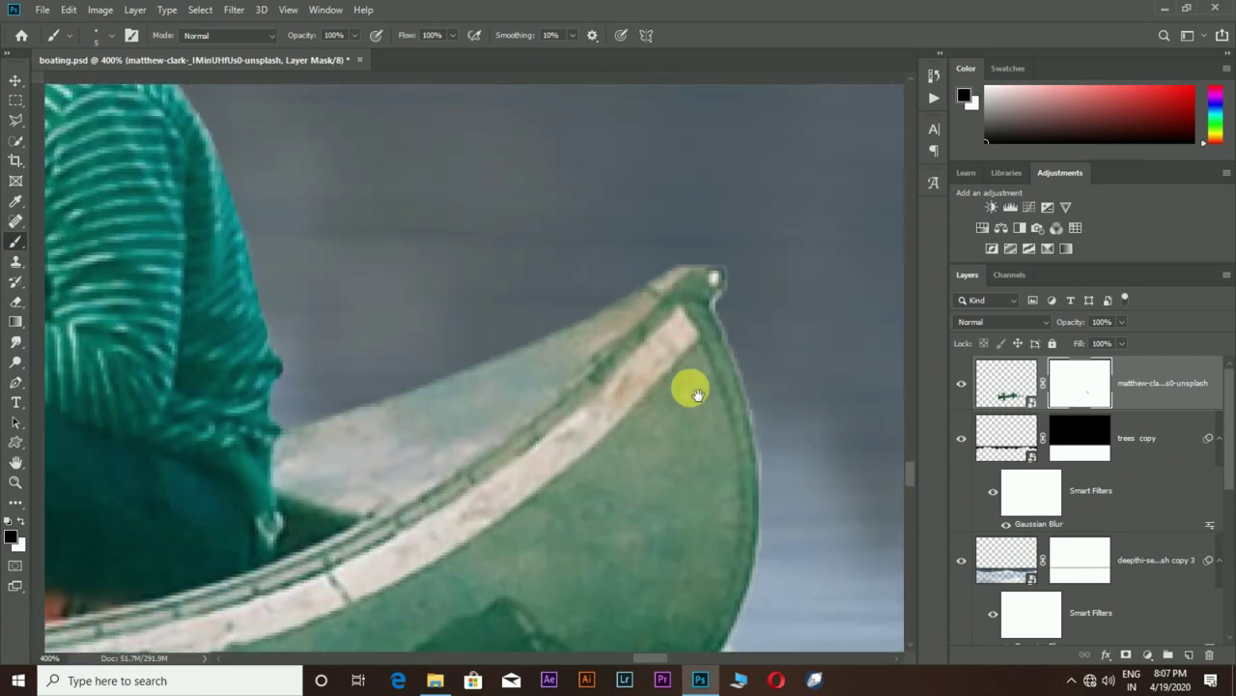
scroll(660, 297, right, 1)
scroll(666, 302, down, 3)
scroll(679, 396, down, 5)
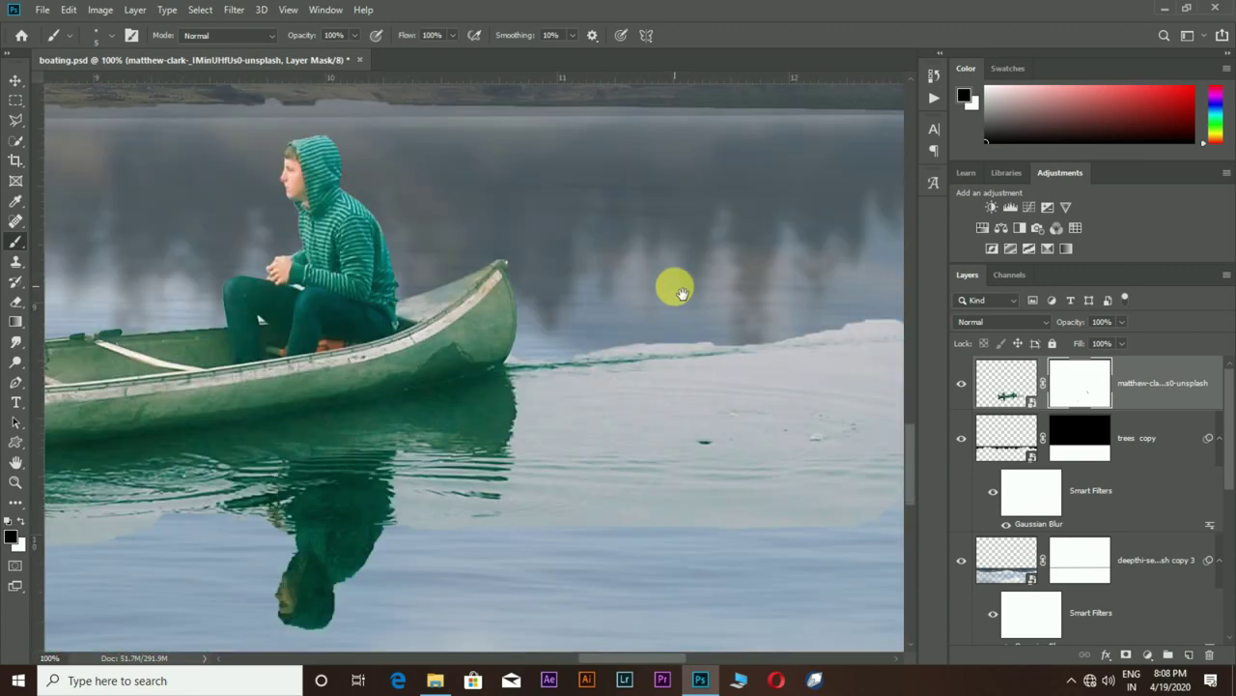
scroll(551, 455, up, 3)
scroll(630, 385, up, 2)
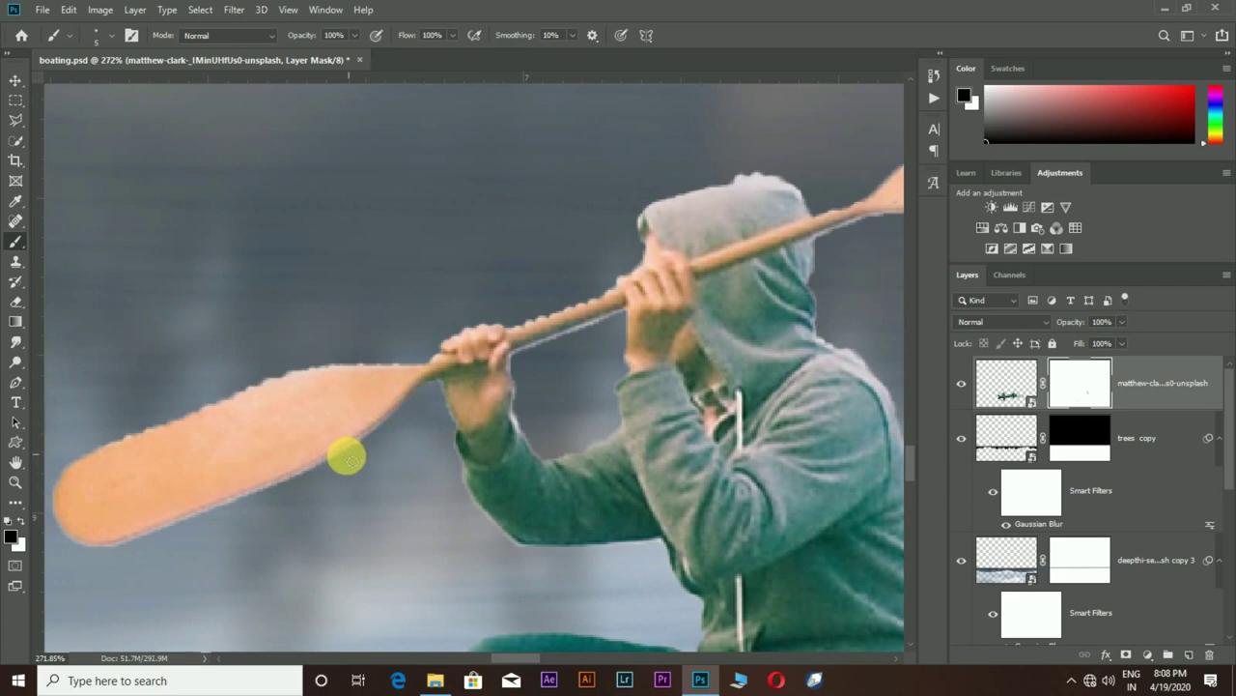
scroll(346, 458, down, 2)
scroll(359, 486, left, 4)
scroll(533, 455, right, 4)
scroll(608, 299, up, 2)
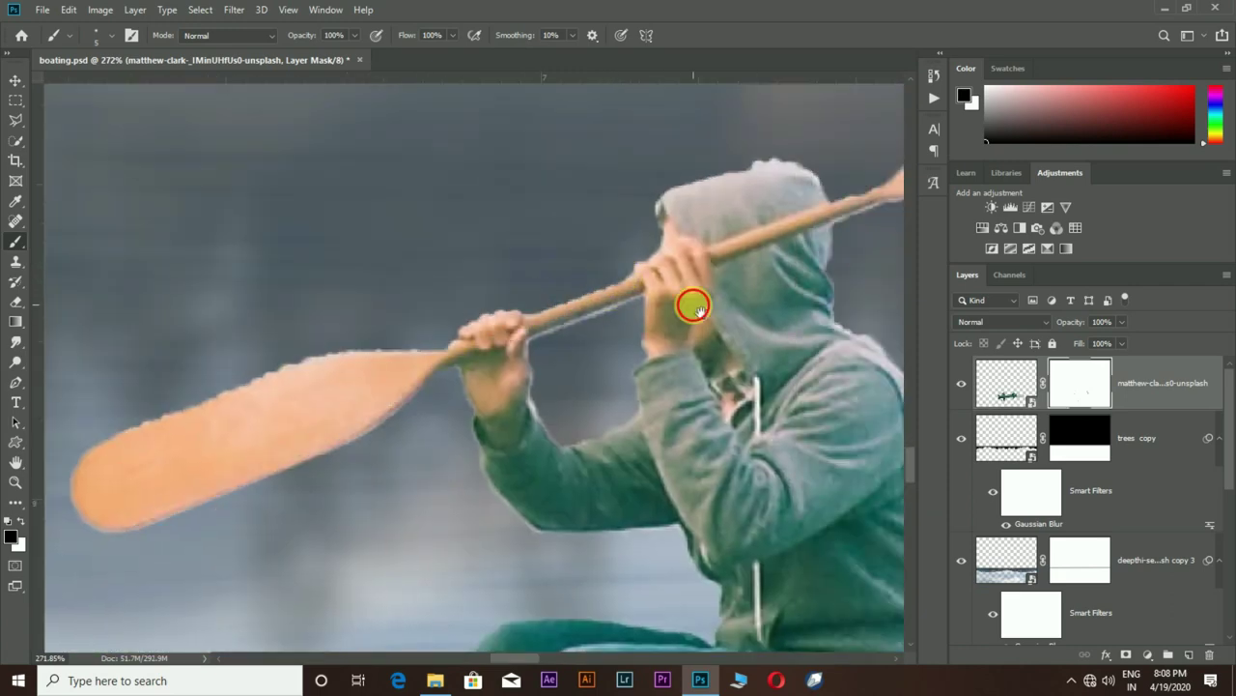
scroll(694, 307, right, 4)
scroll(648, 297, up, 1)
scroll(714, 293, down, 2)
scroll(470, 253, left, 2)
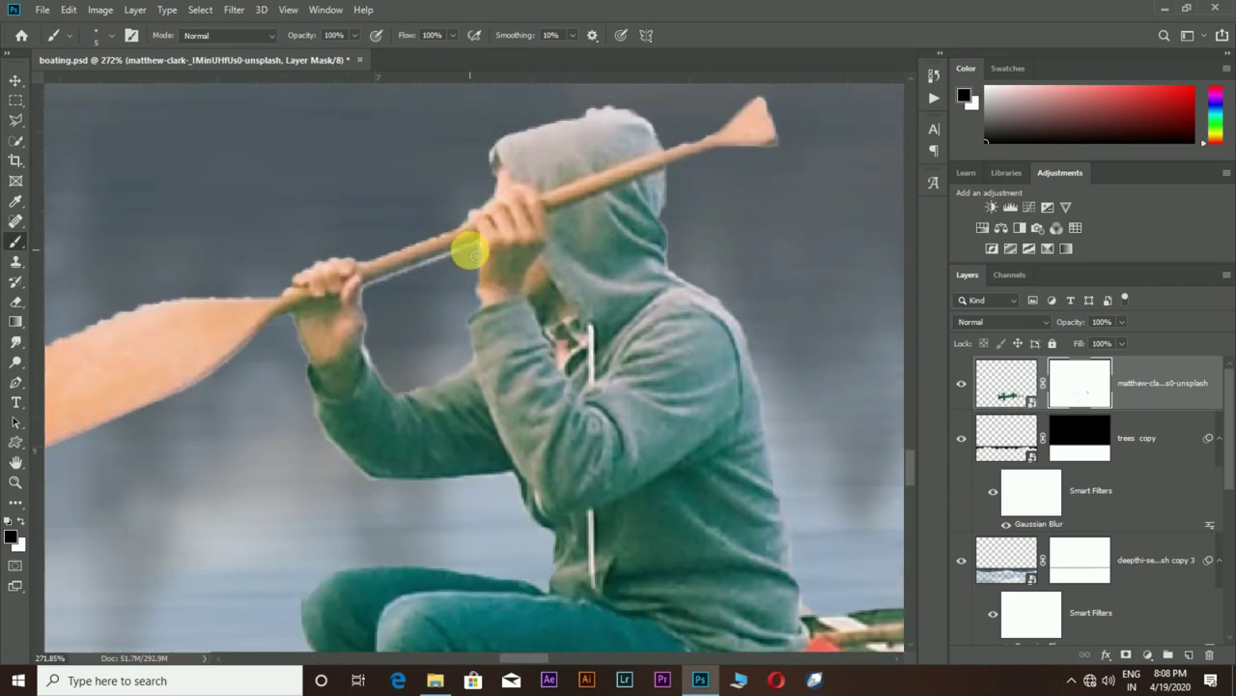
scroll(372, 292, down, 1)
scroll(395, 326, left, 1)
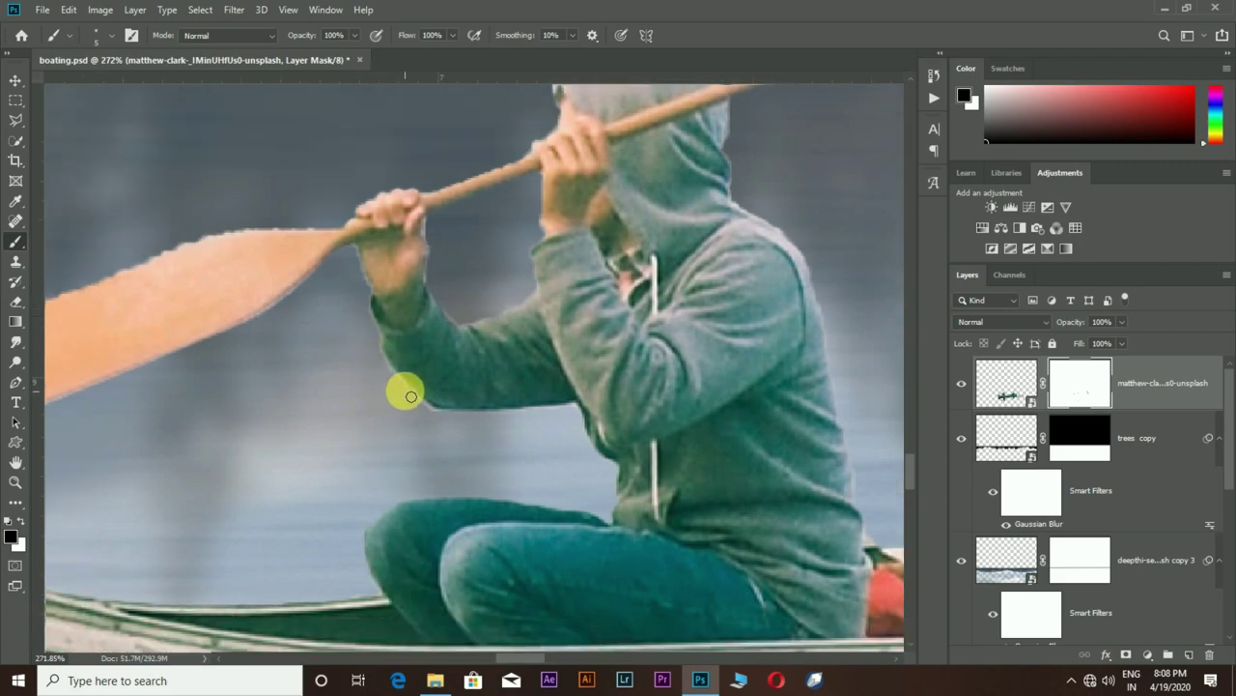
scroll(411, 396, down, 2)
scroll(492, 419, down, 4)
scroll(373, 342, up, 6)
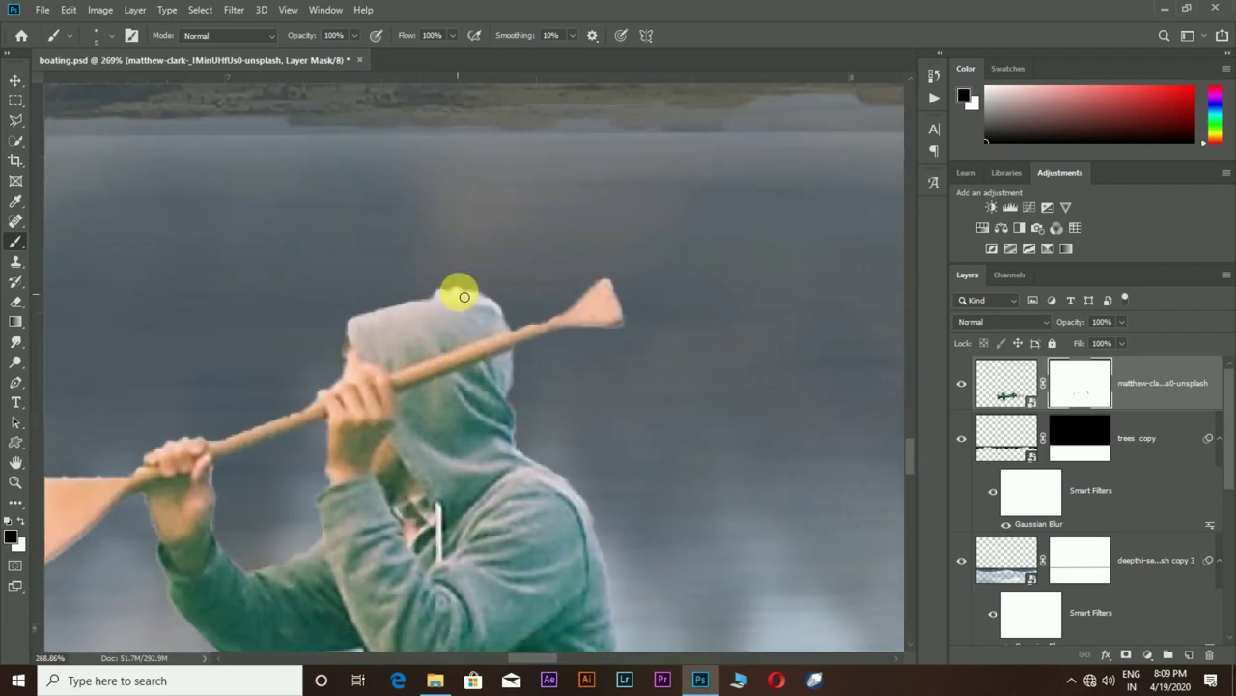
- Scroll down to the canoe layer and bring up the adjustment layer list
scroll(628, 259, down, 3)
scroll(647, 300, down, 3)
scroll(663, 342, down, 2)
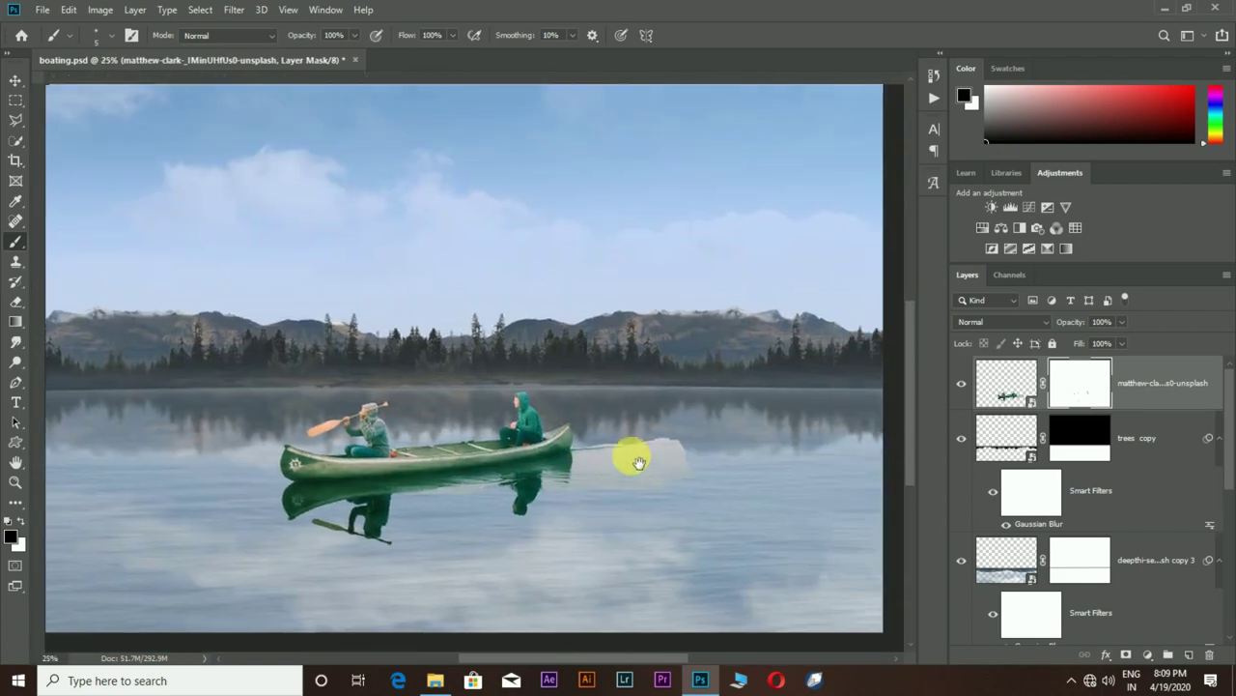
right_click(1169, 382)
- Add a Hue/Saturation adjustment clipped to the canoe layer with Master saturation lowered
click(1147, 654)
click(1178, 514)
mouse_move(827, 263)
mouse_down()
mouse_move(800, 282)
mouse_move(700, 293)
mouse_up()
click(826, 394)
- Desaturate Greens to -100, check Cyans, return to Master, then select the original canoe layer
click(840, 200)
click(821, 262)
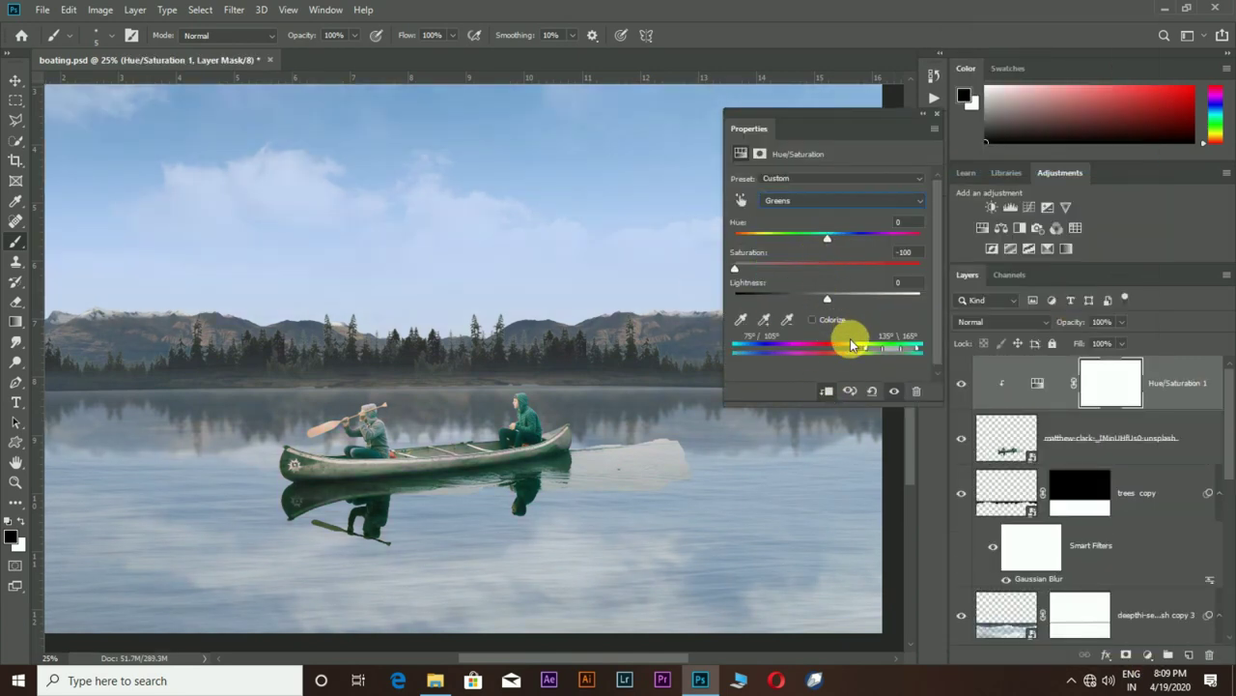
click(841, 200)
click(821, 259)
click(841, 200)
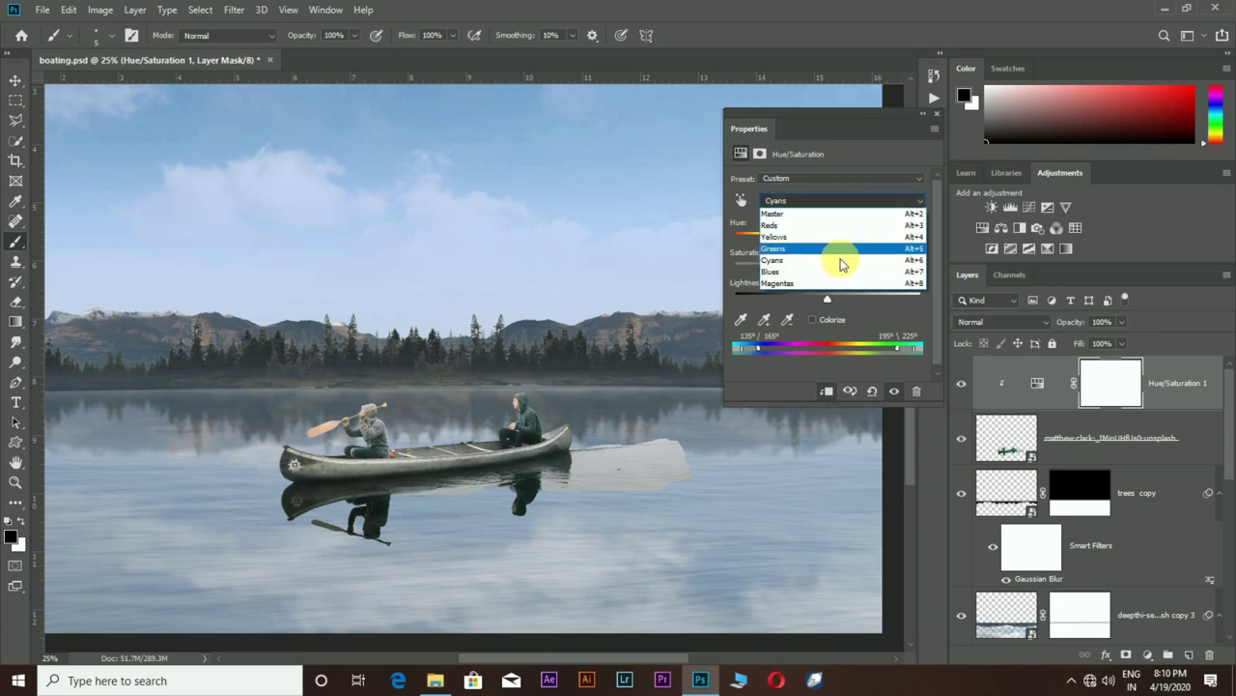
click(787, 207)
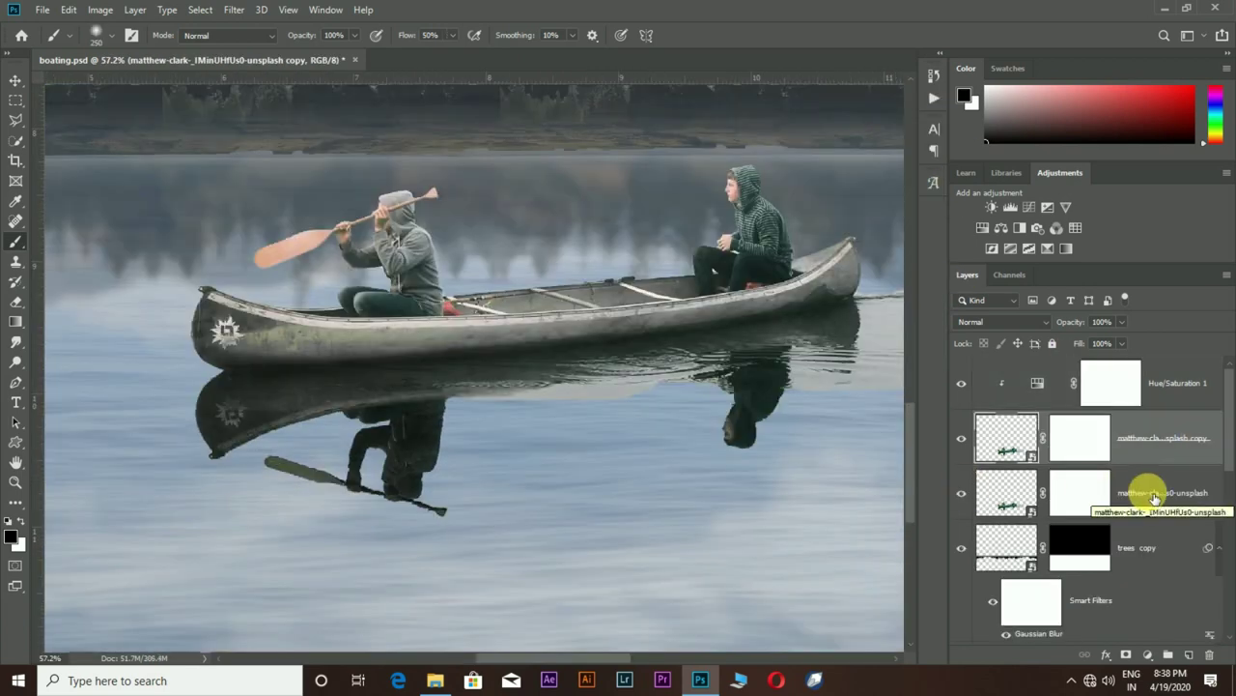
click(1154, 496)
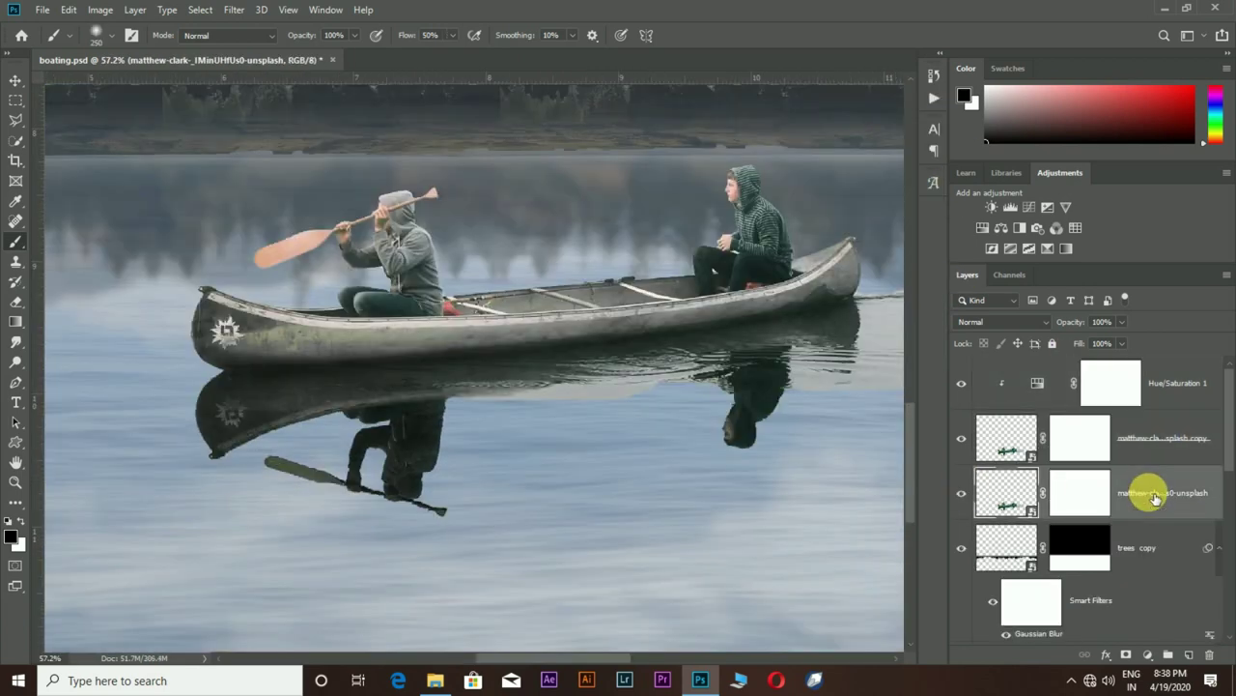
- On the canoe copy, zoom into the bow and reveal lake water under the hull
click(1193, 453)
drag(238, 371, 370, 479)
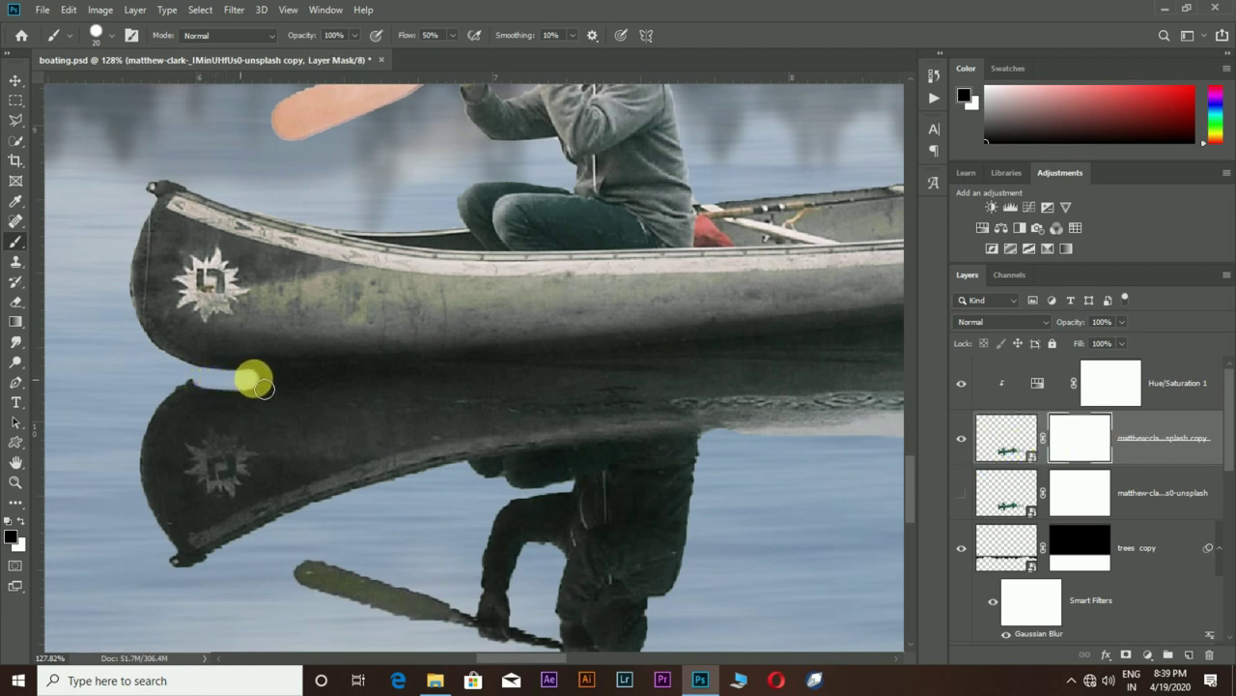
drag(403, 372, 590, 372)
scroll(383, 391, left, 3)
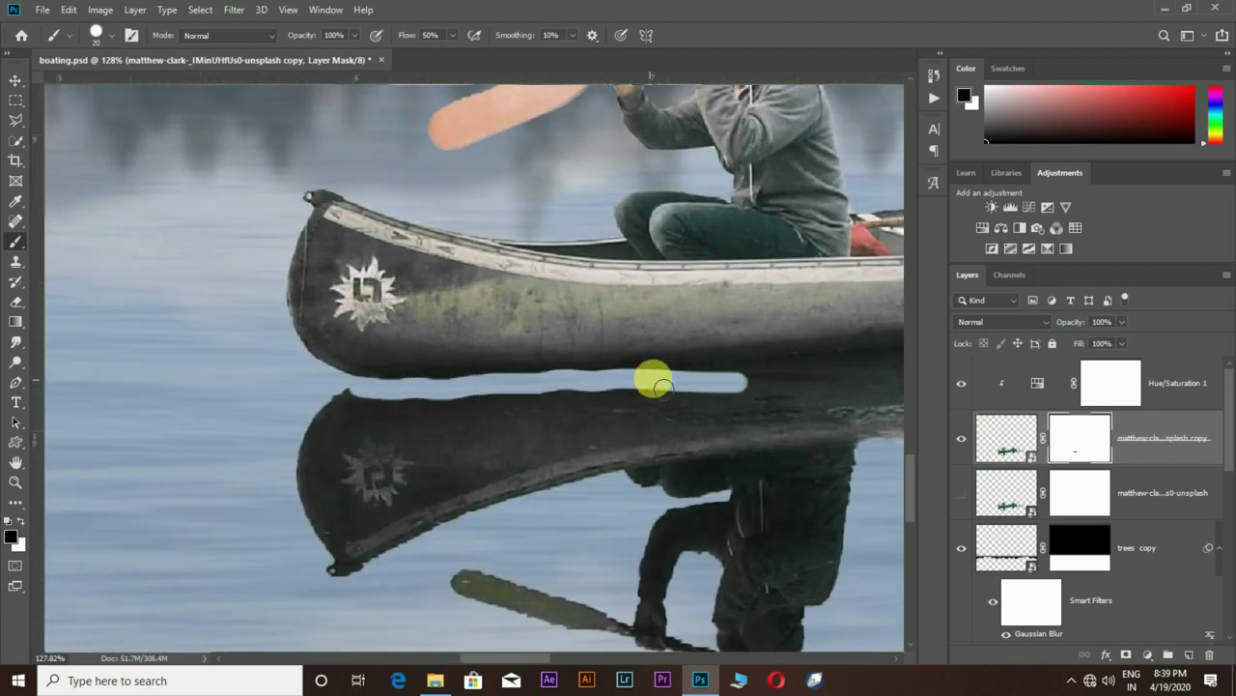
scroll(499, 414, right, 6)
scroll(499, 370, left, 2)
scroll(332, 408, right, 4)
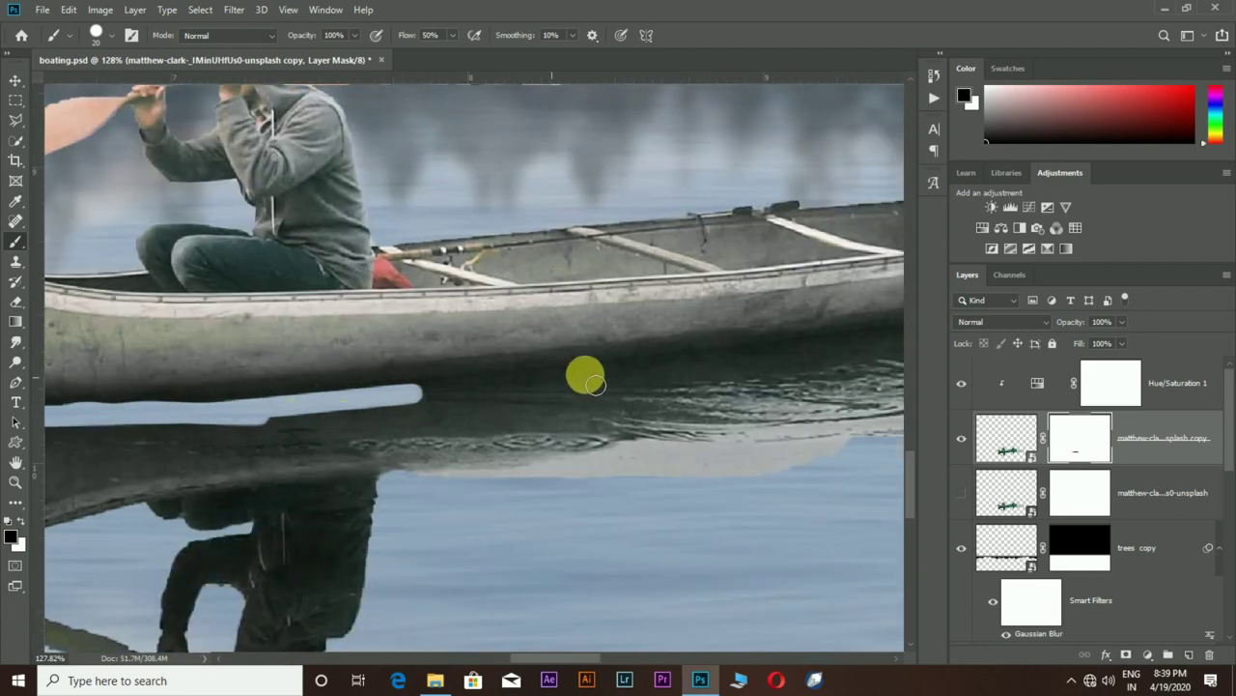
scroll(638, 415, right, 2)
scroll(569, 387, right, 2)
scroll(505, 430, right, 2)
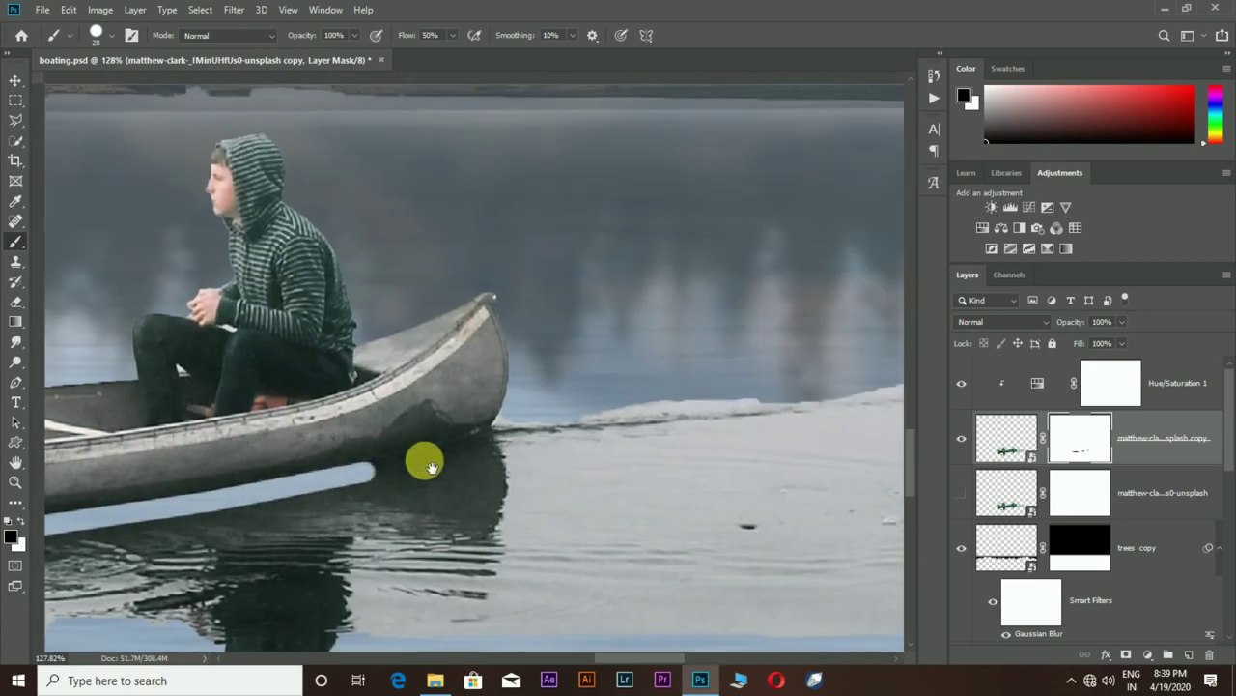
scroll(506, 414, down, 2)
scroll(557, 415, down, 2)
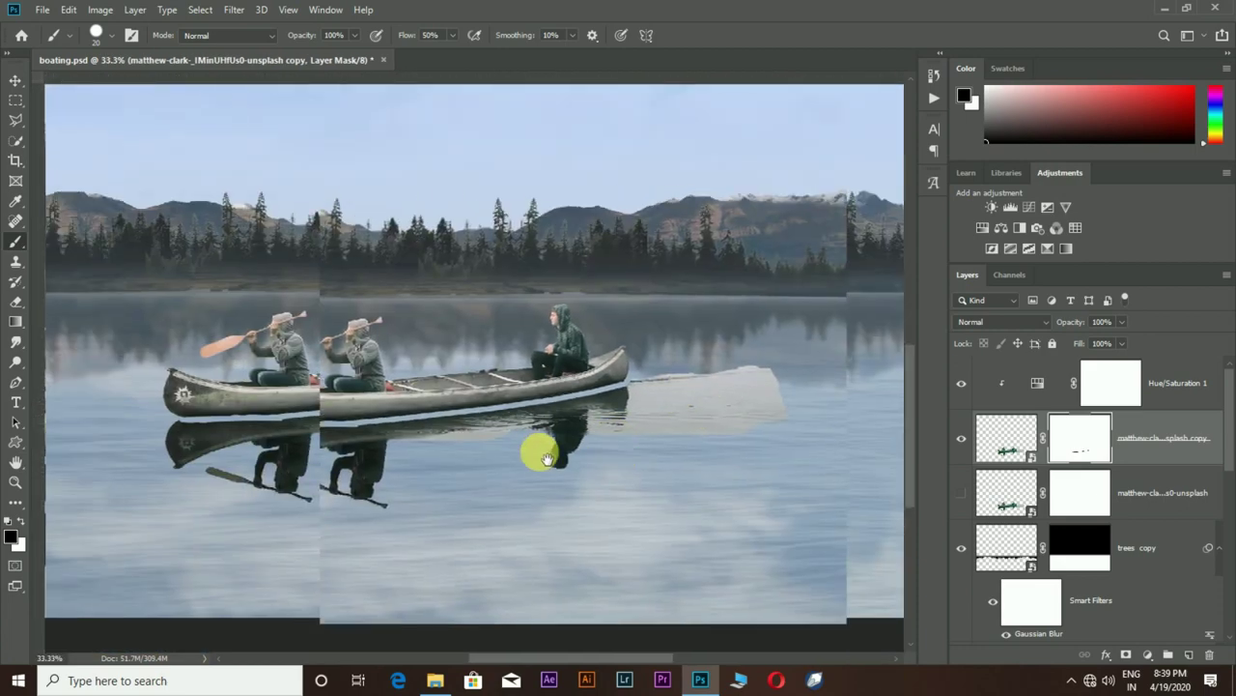
- Mask out the pale patch and reflected rowers and paddle, then show the reflection layer
drag(768, 411, 774, 454)
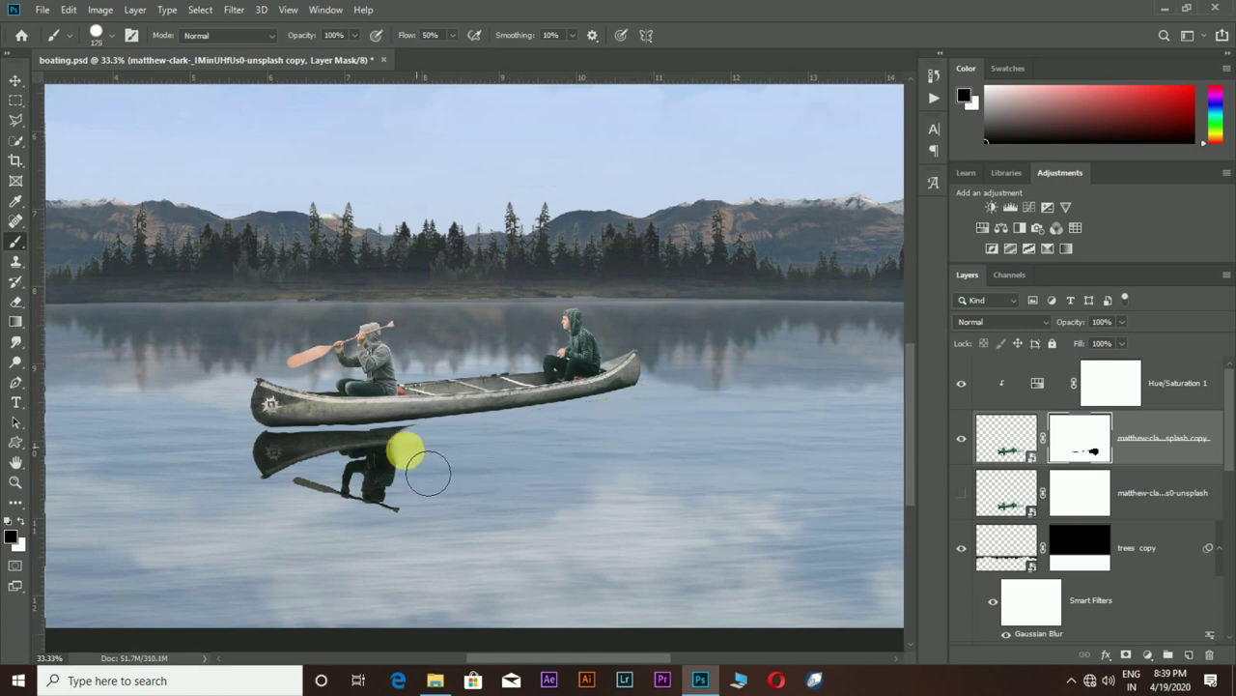
mouse_move(428, 472)
mouse_down()
mouse_move(402, 495)
mouse_move(368, 471)
mouse_up()
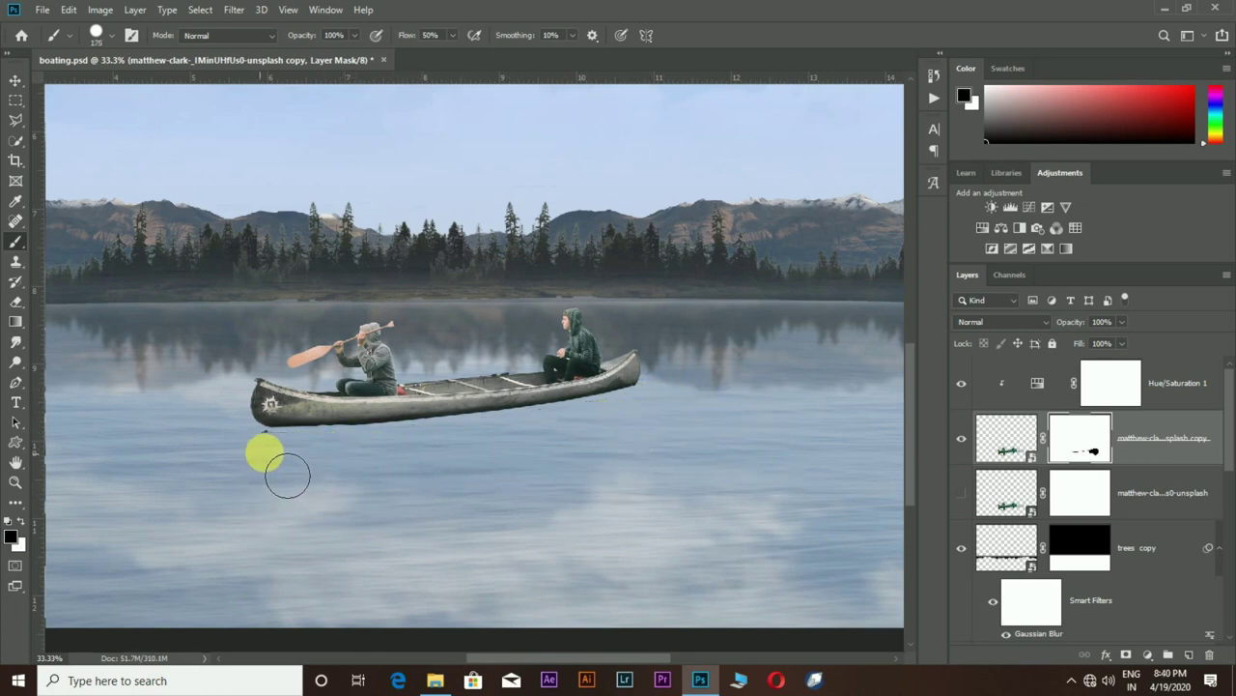
scroll(580, 442, down, 1)
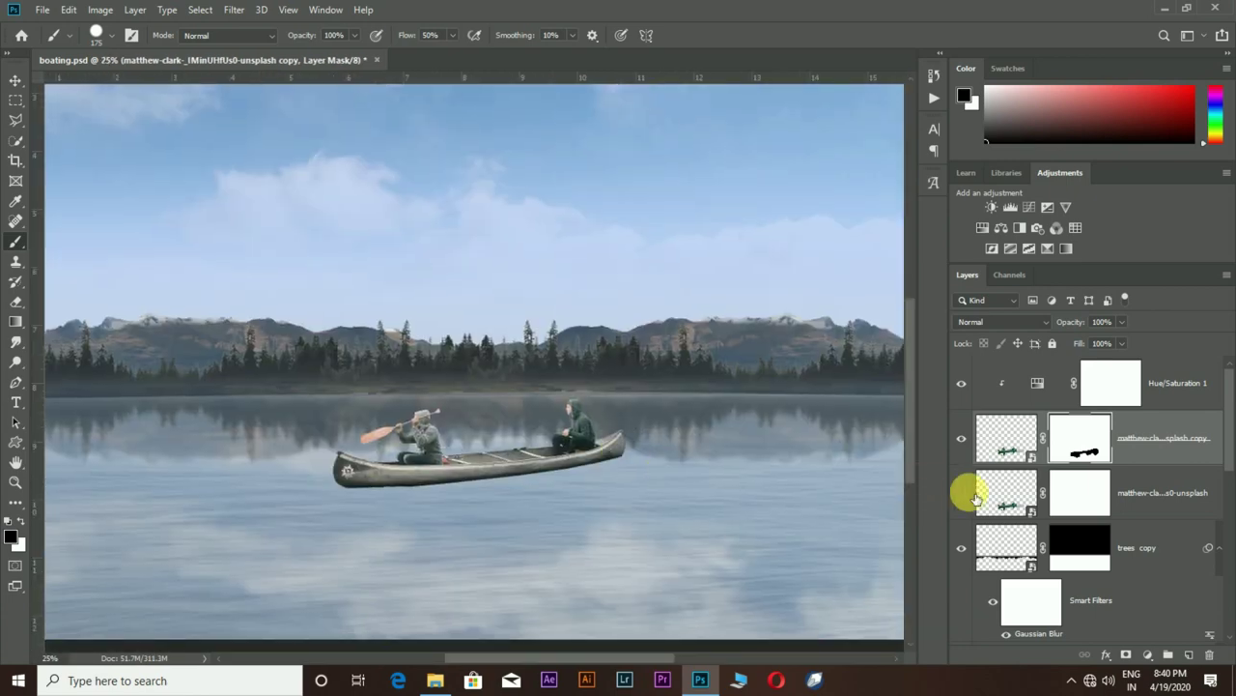
click(961, 493)
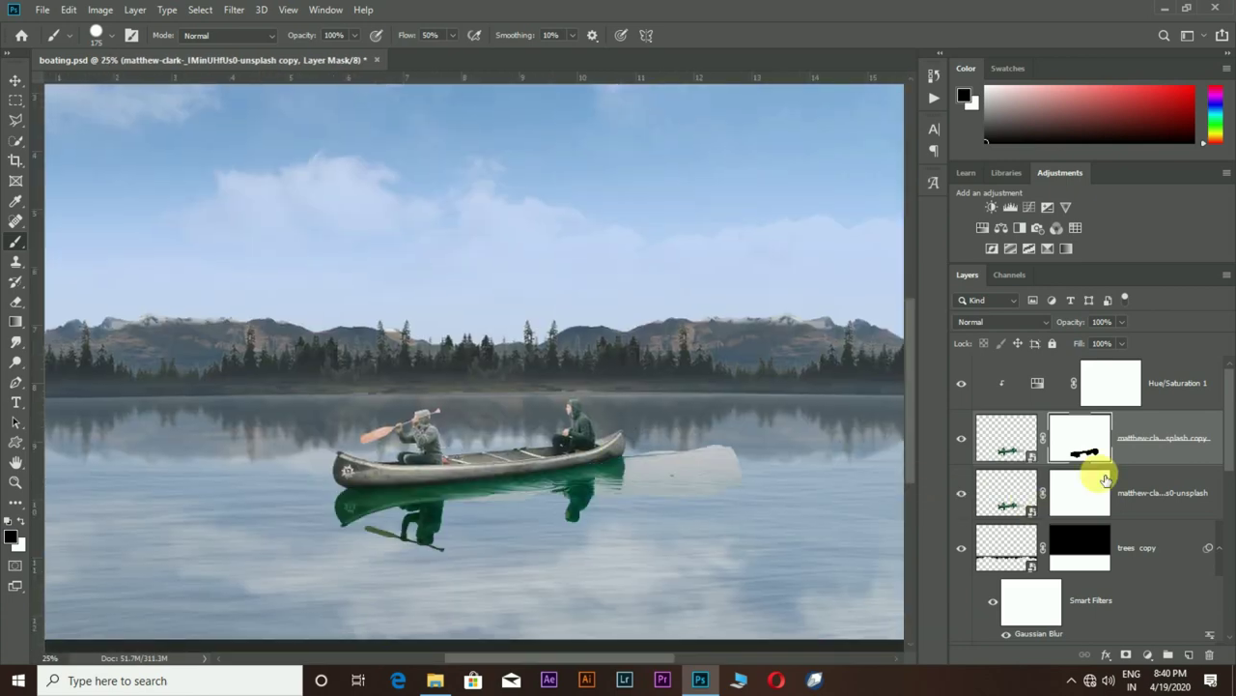
- Duplicate Hue/Saturation 1 above the canoe reflection layer to grey its green tint
drag(1184, 406, 1187, 494)
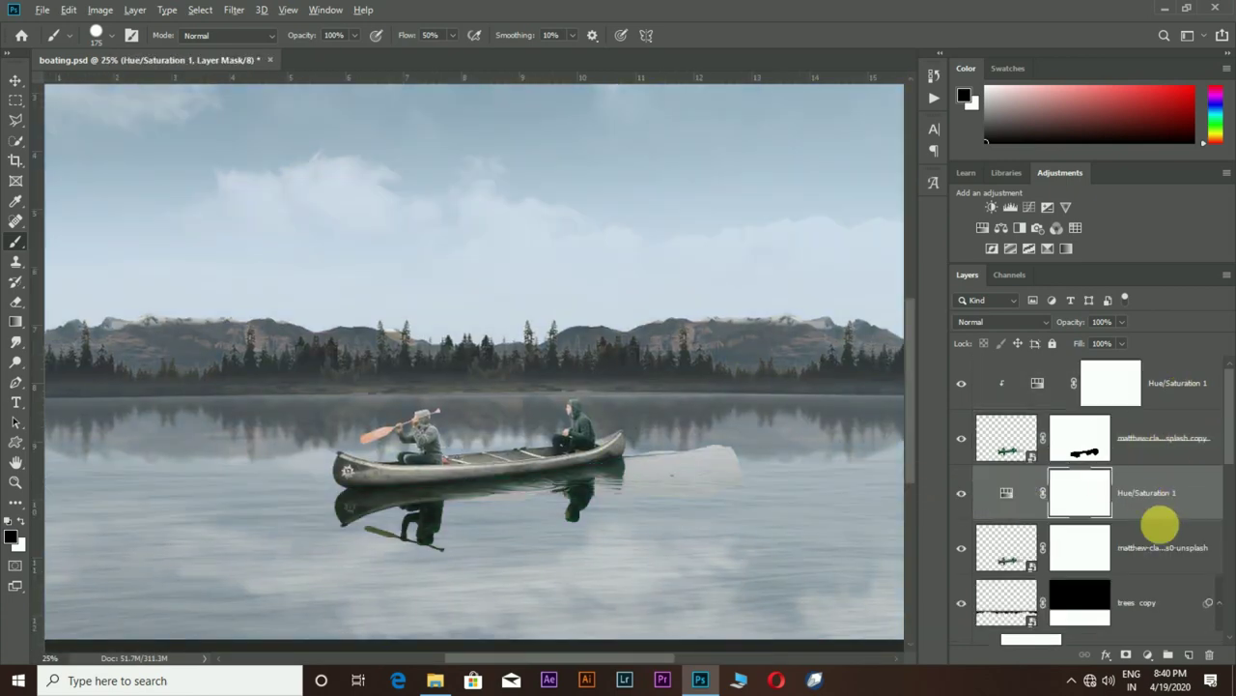
scroll(768, 549, down, 2)
click(1140, 547)
click(1148, 654)
click(1176, 401)
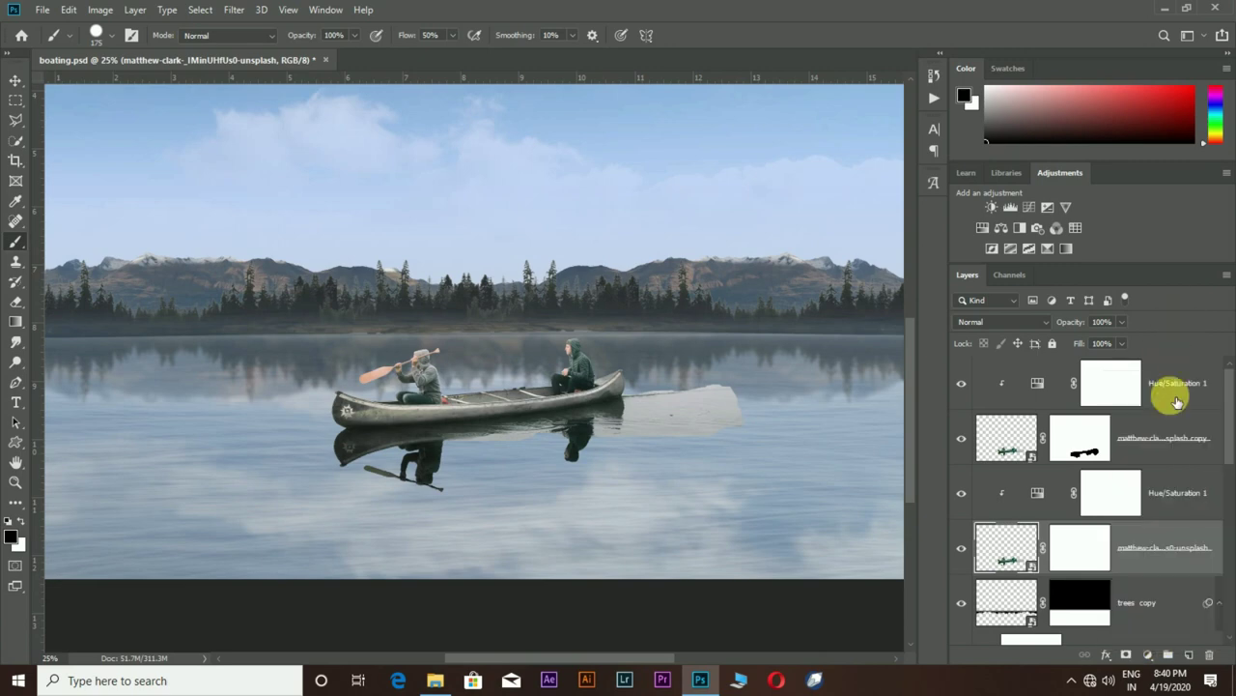
- Set the reflection's Blend If black slider to 30 and split the white slider to 131/161
double_click(1182, 560)
drag(855, 334, 866, 338)
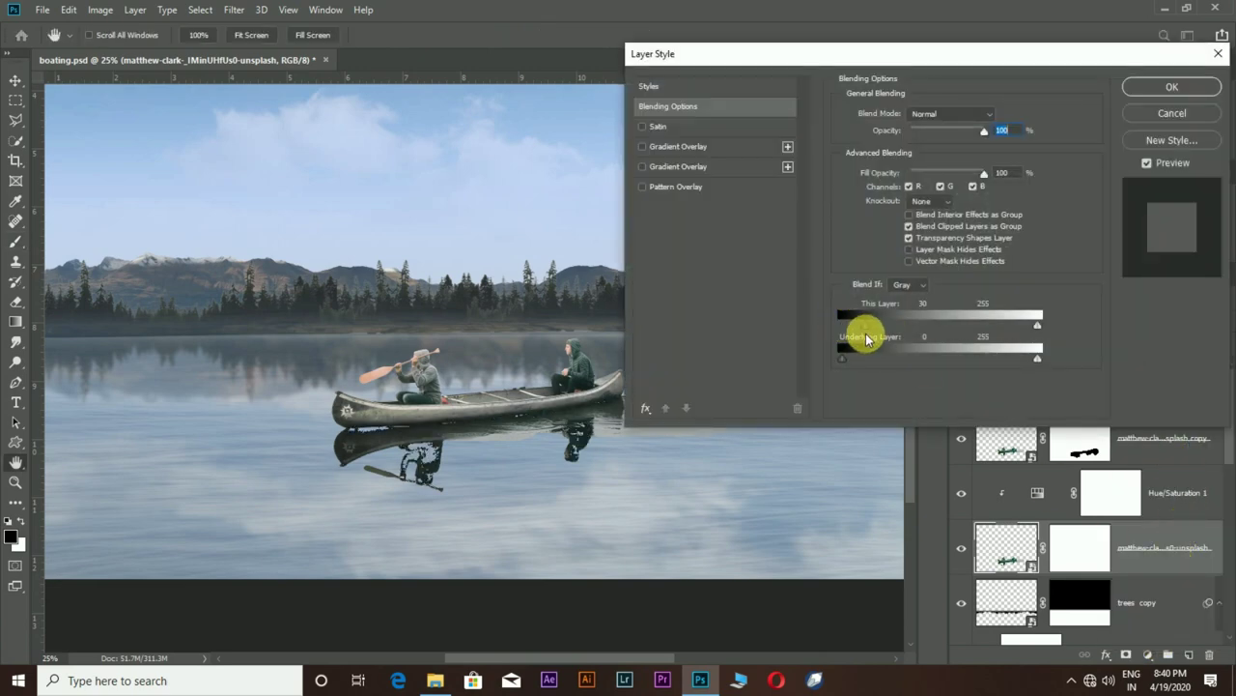
drag(679, 486, 622, 504)
drag(1013, 333, 970, 345)
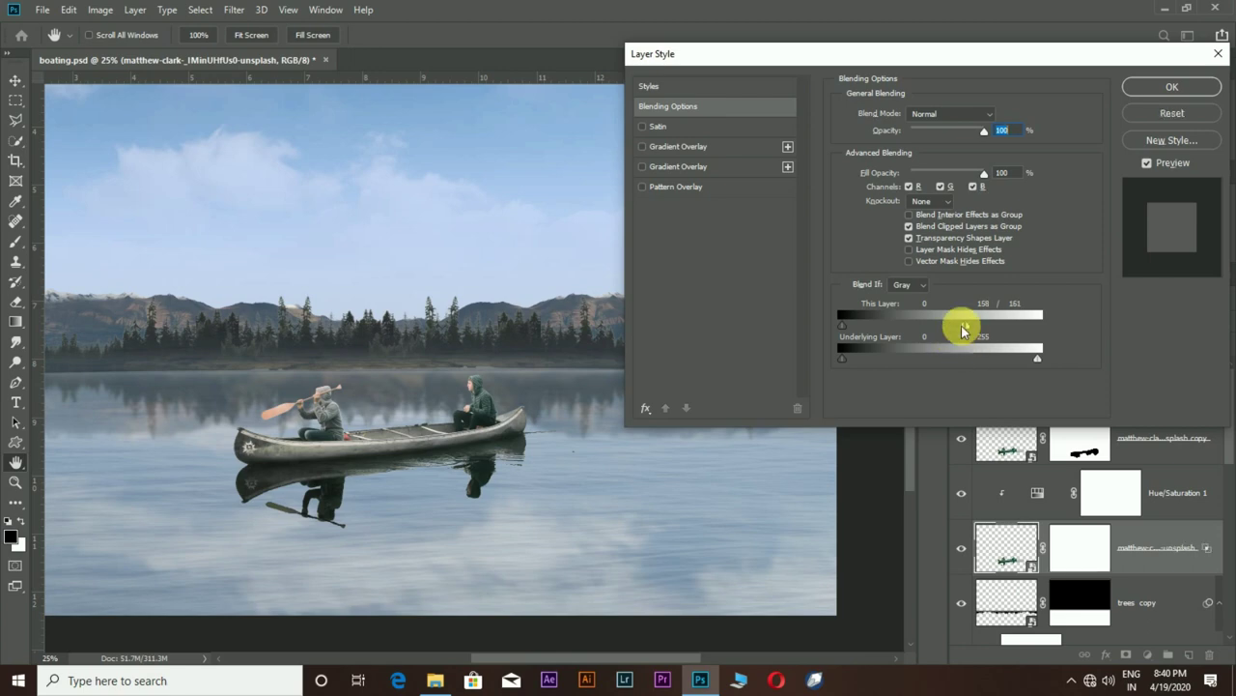
click(1217, 55)
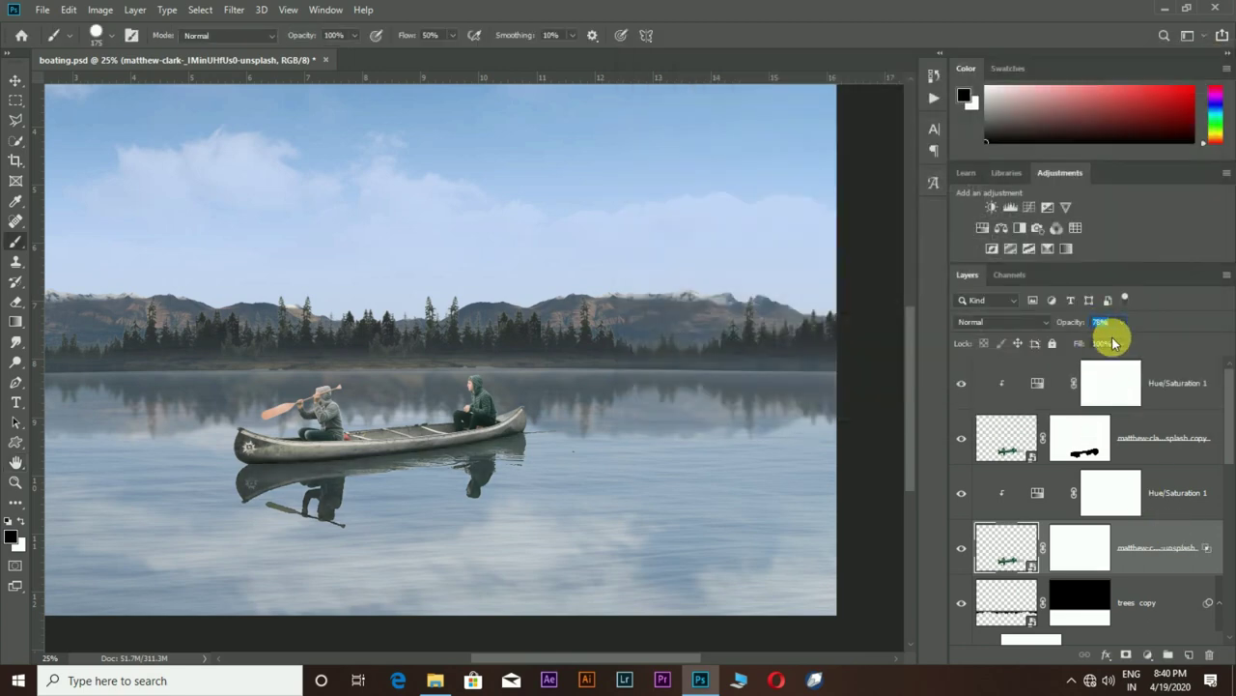
- Lower the reflection's opacity and merge it with its Hue/Saturation copy into one layer
text(50)
key(ctrl+minus)
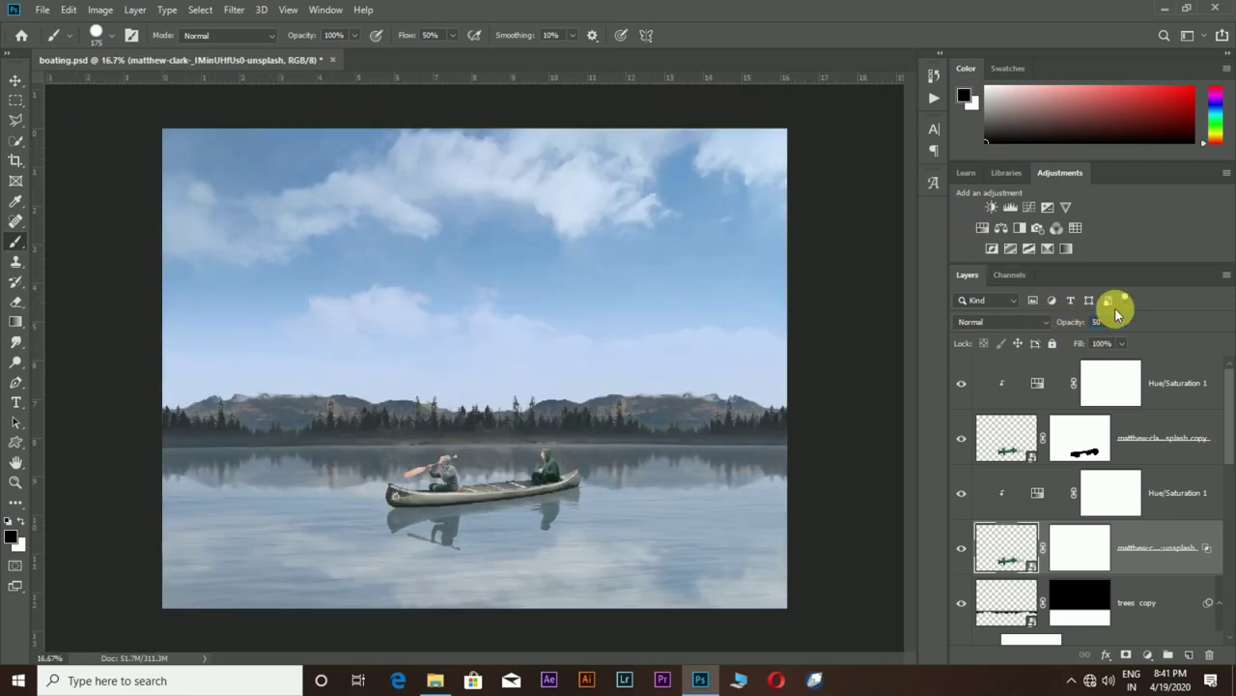
shift+click(1164, 494)
right_click(1167, 522)
click(1017, 469)
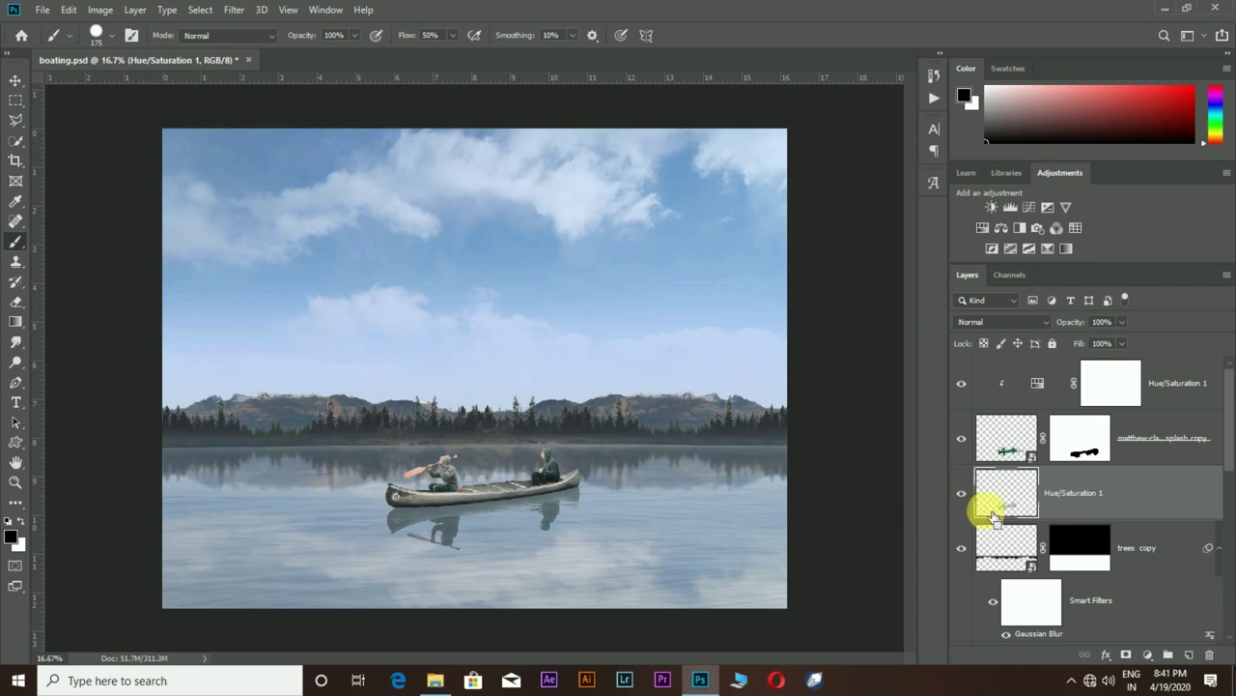
key(ctrl+z)
key(ctrl+z)
key(ctrl+z)
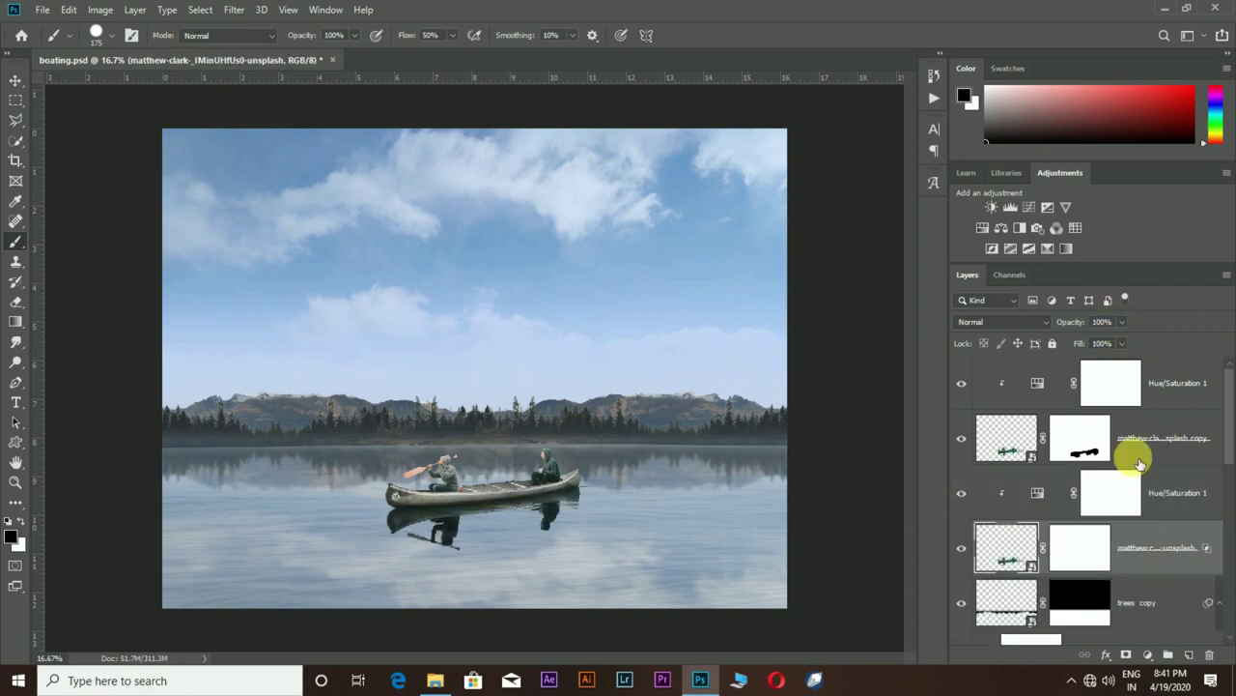
right_click(1173, 492)
click(1019, 469)
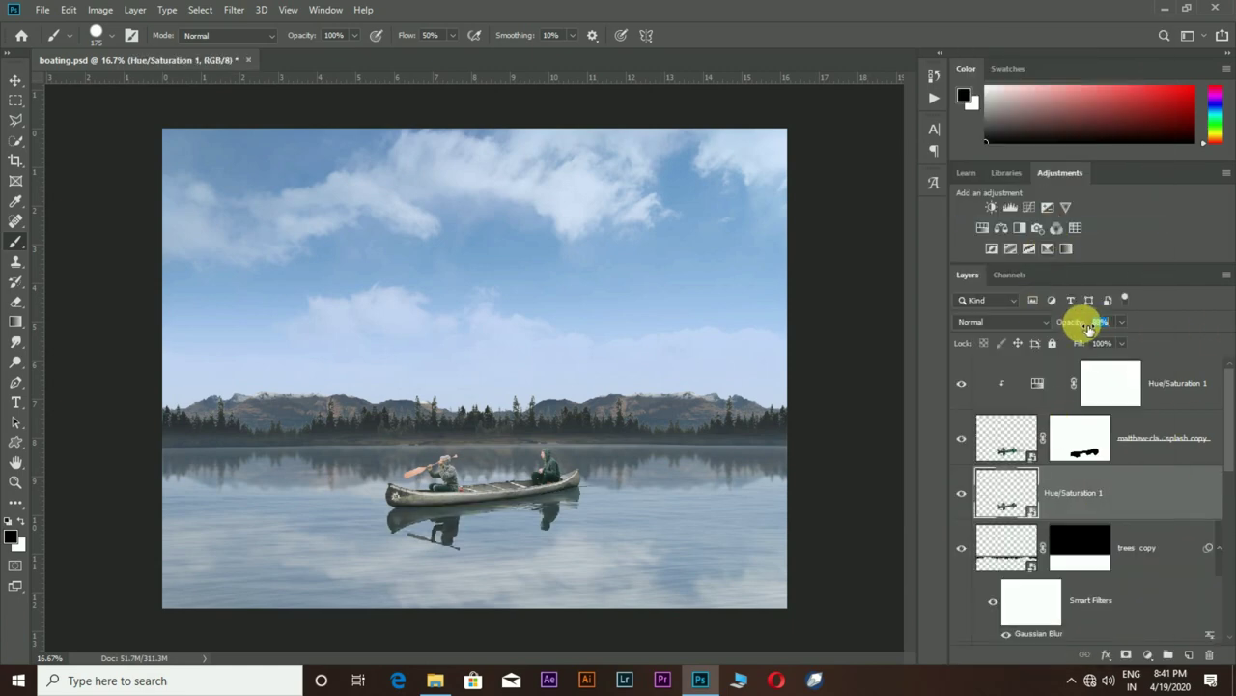
- Blur the merged reflection with a 3.4 px Gaussian Blur and scale it to about 102%
click(234, 10)
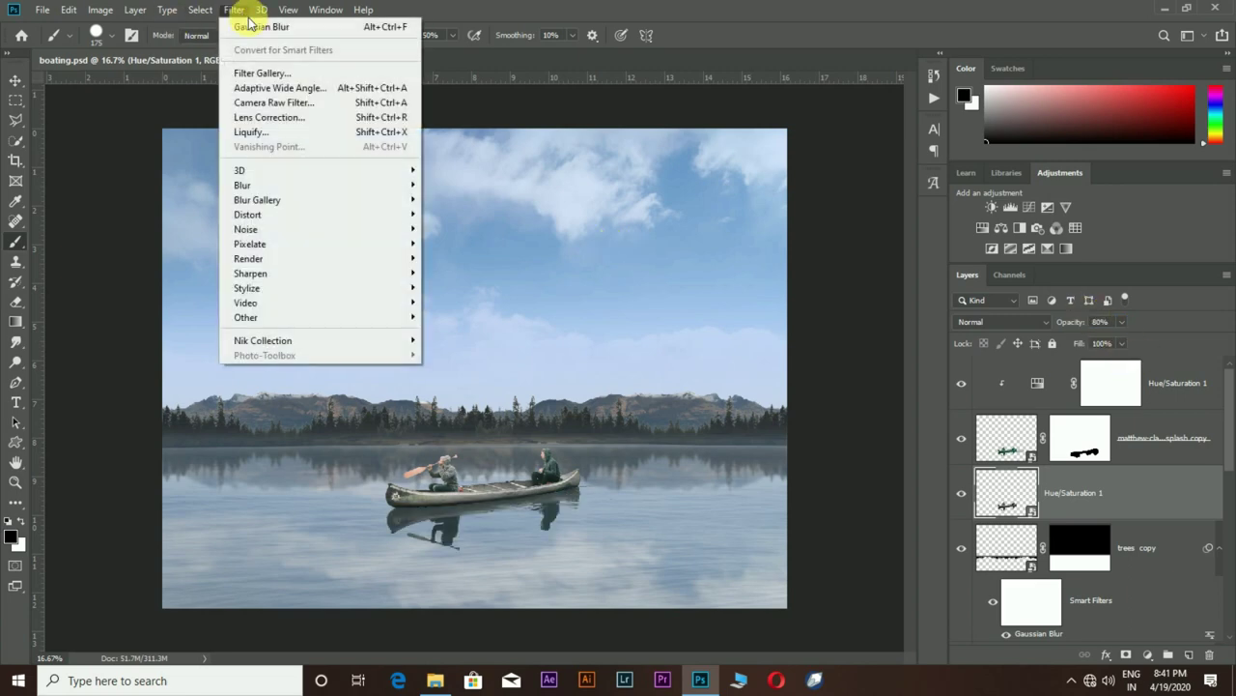
click(266, 23)
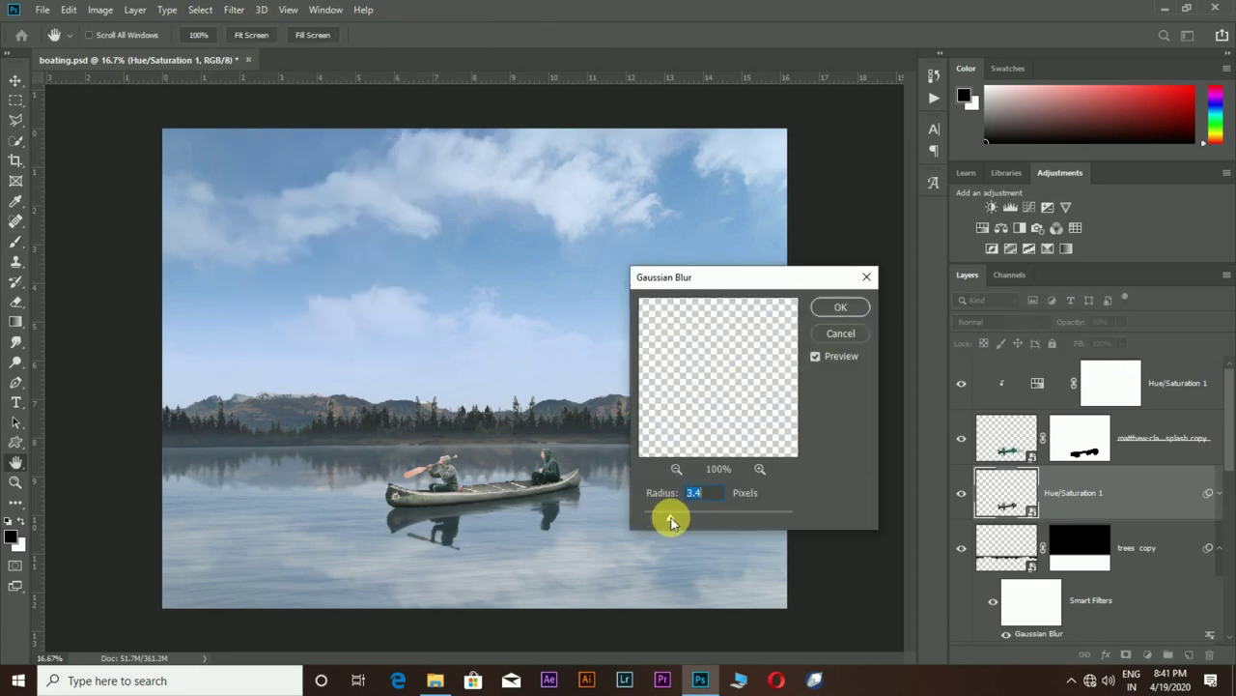
click(840, 306)
key(ctrl+t)
click(609, 268)
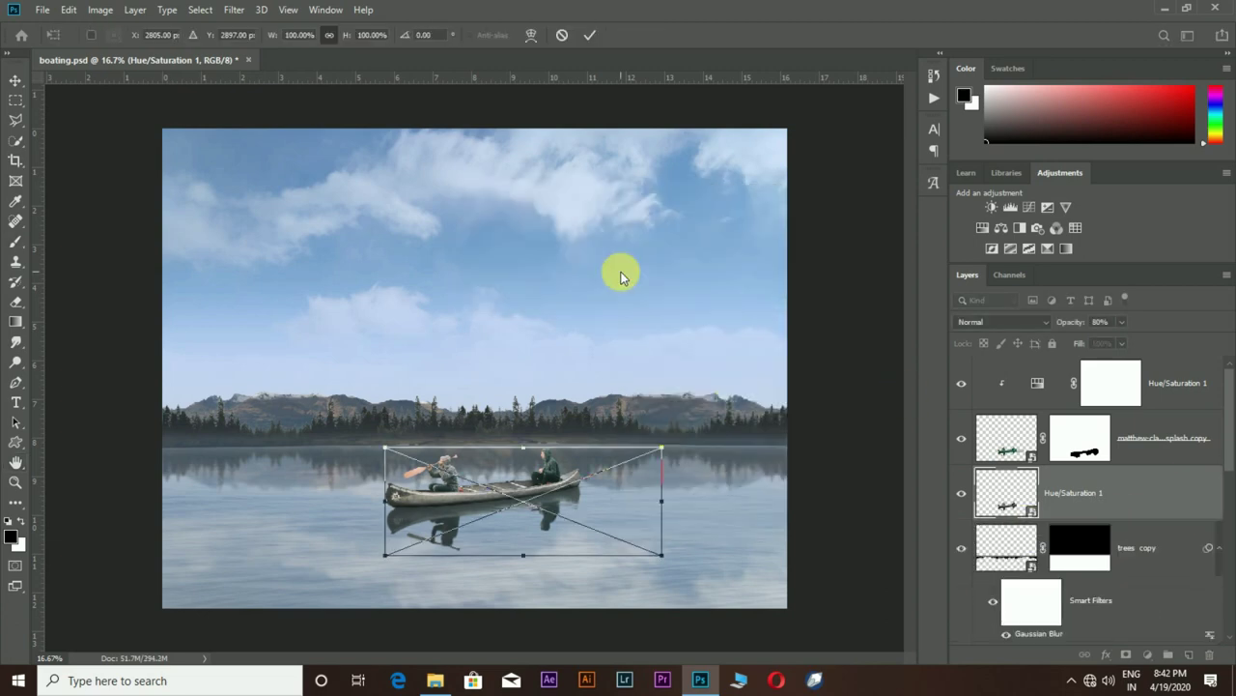
key(ctrl+plus)
key(ctrl+plus)
scroll(755, 483, down, 3)
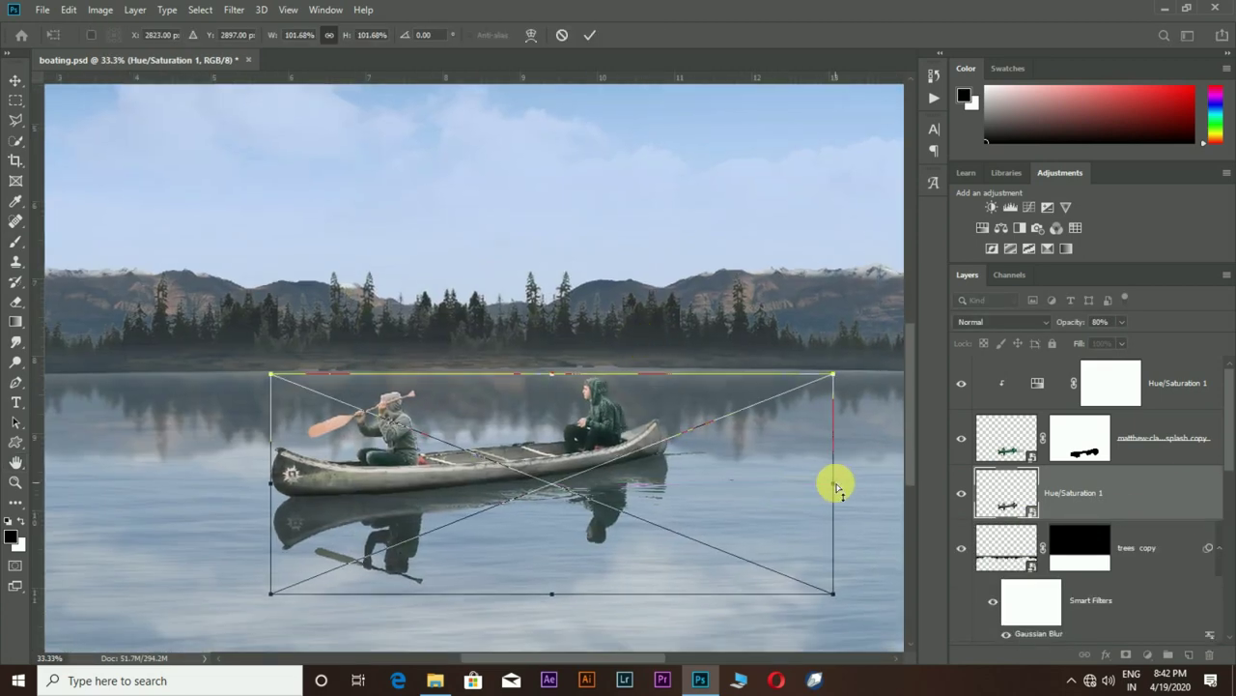
key(Return)
key(ctrl+minus)
key(ctrl+minus)
key(ctrl+minus)
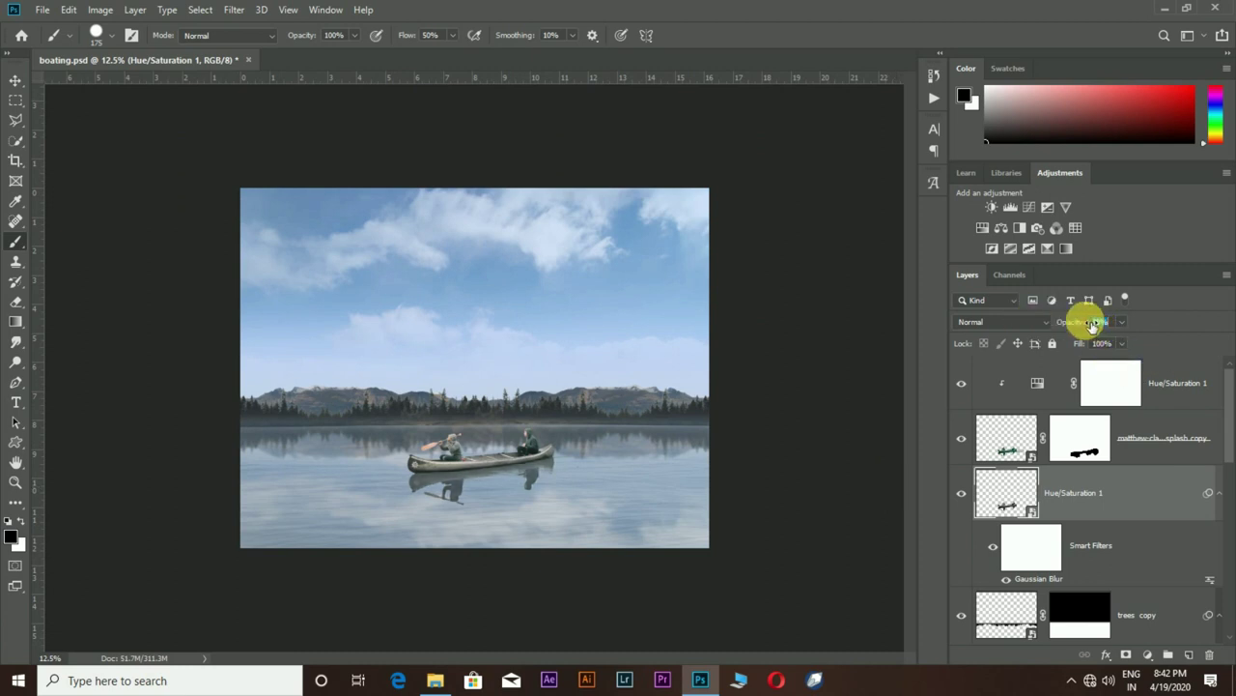
- Convert the canoe layers into one smart object and add a Curves layer raising the midtones
right_click(1176, 446)
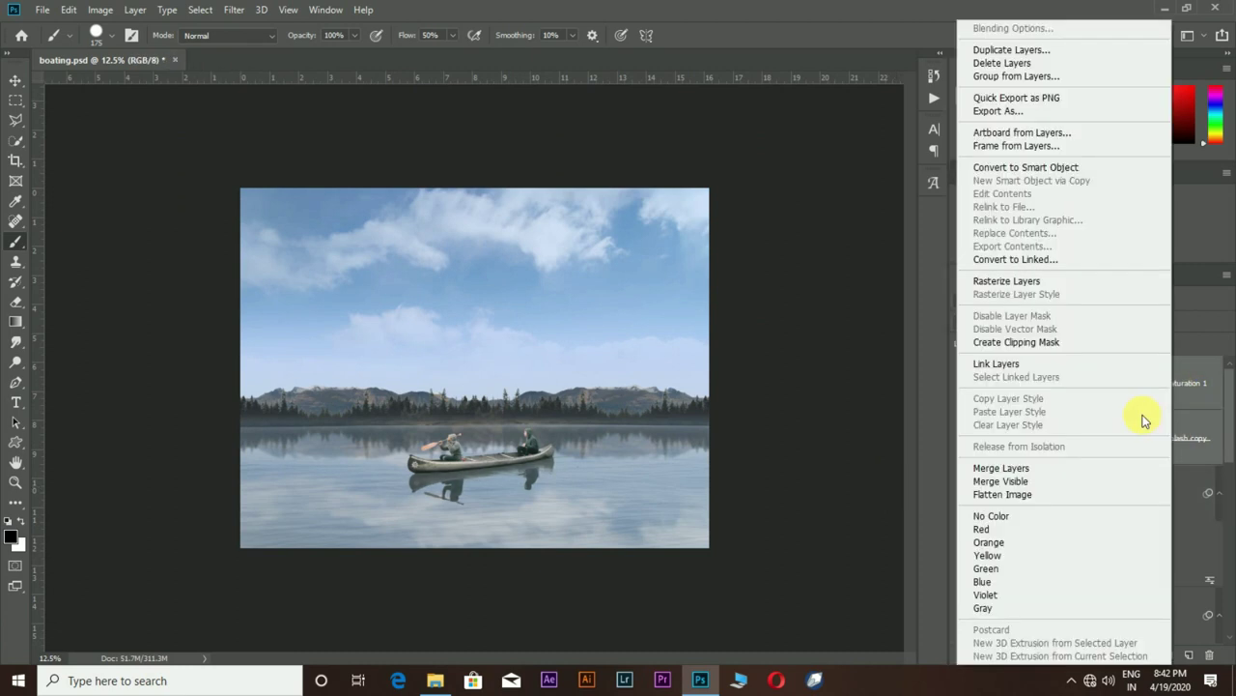
click(1070, 166)
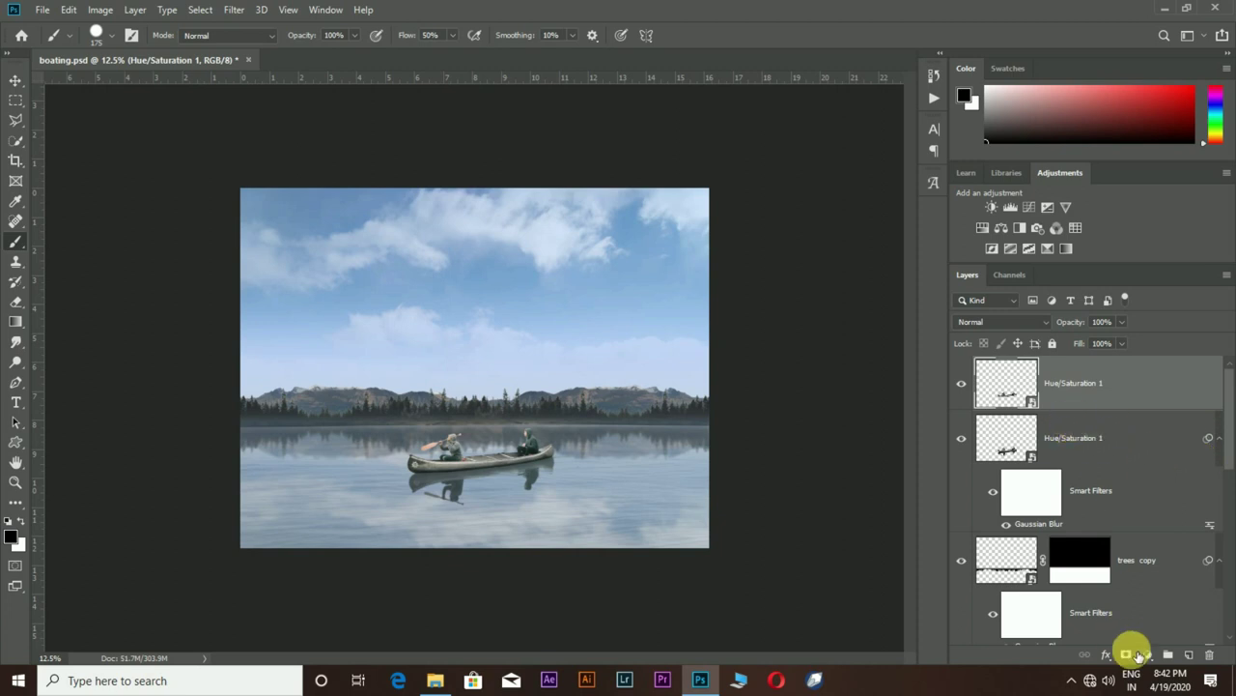
click(1138, 655)
click(1164, 455)
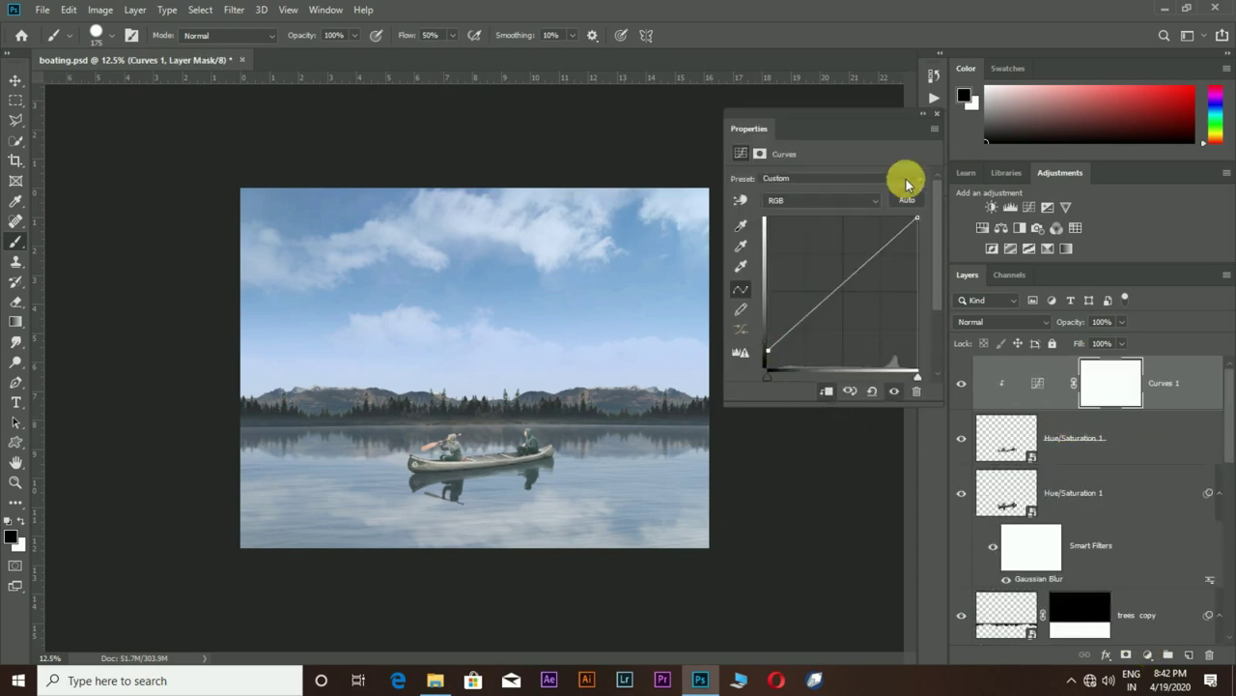
drag(908, 221, 962, 256)
drag(839, 296, 847, 304)
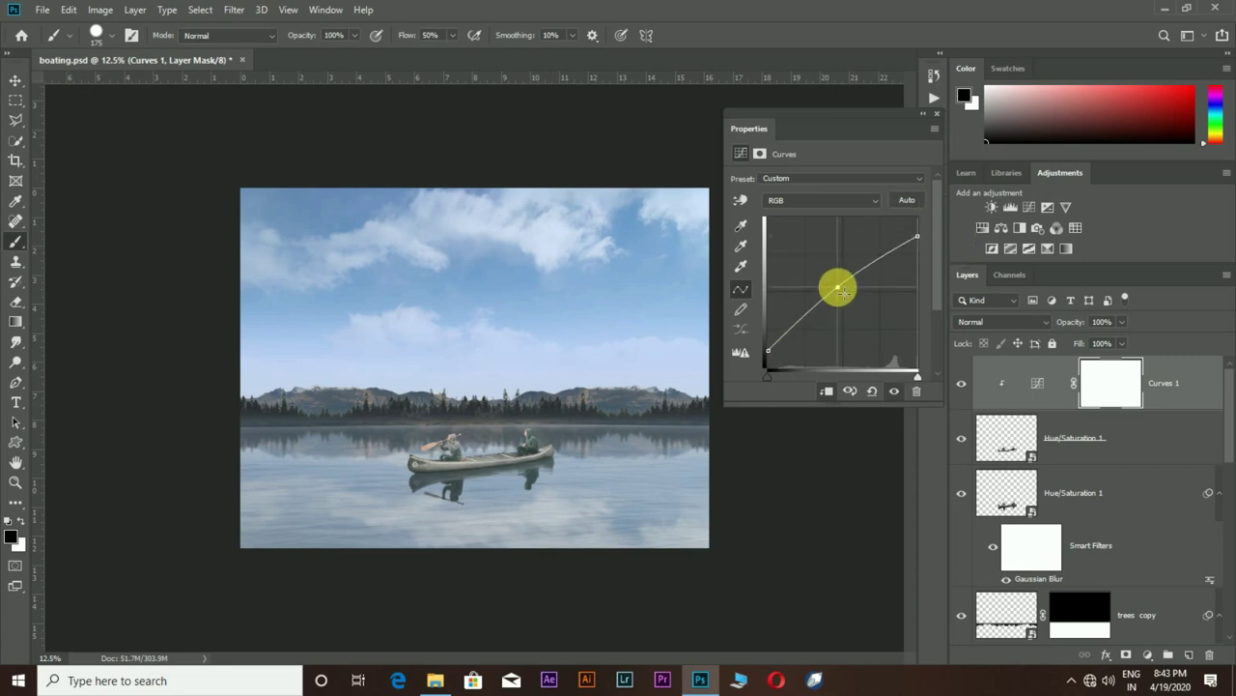
- Refine Curves 1 by nudging the midpoint up and resetting the black and white endpoints
scroll(551, 491, up, 2)
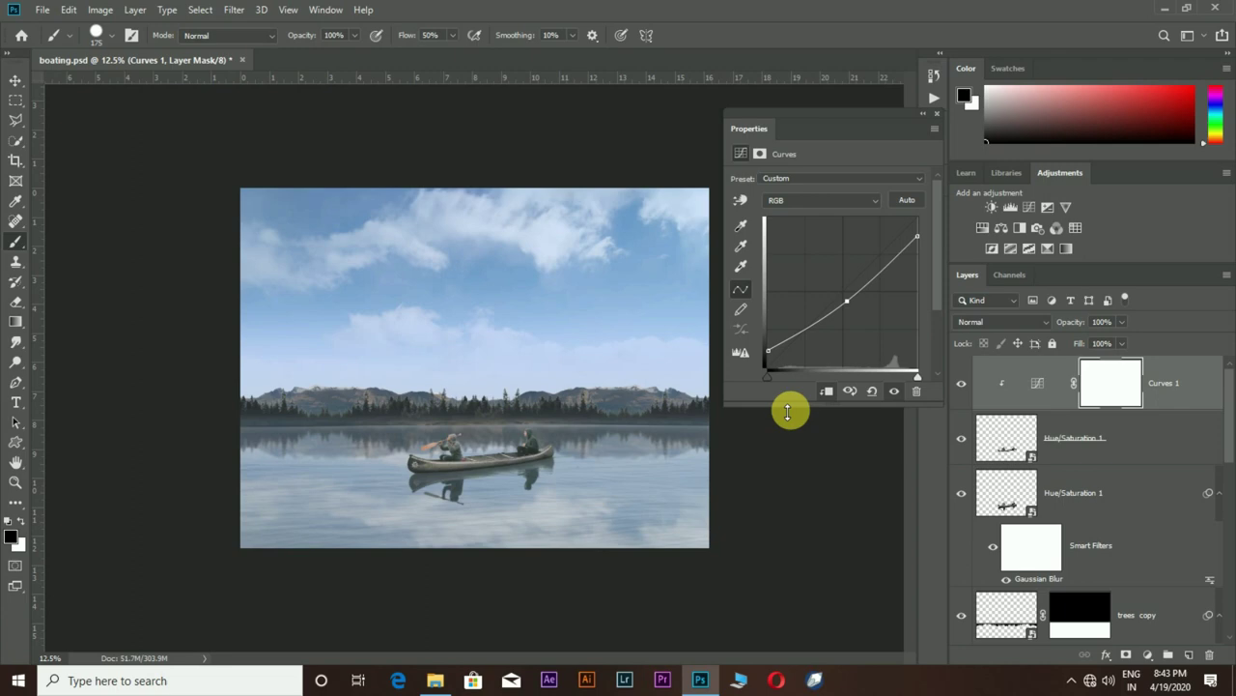
drag(513, 414, 685, 537)
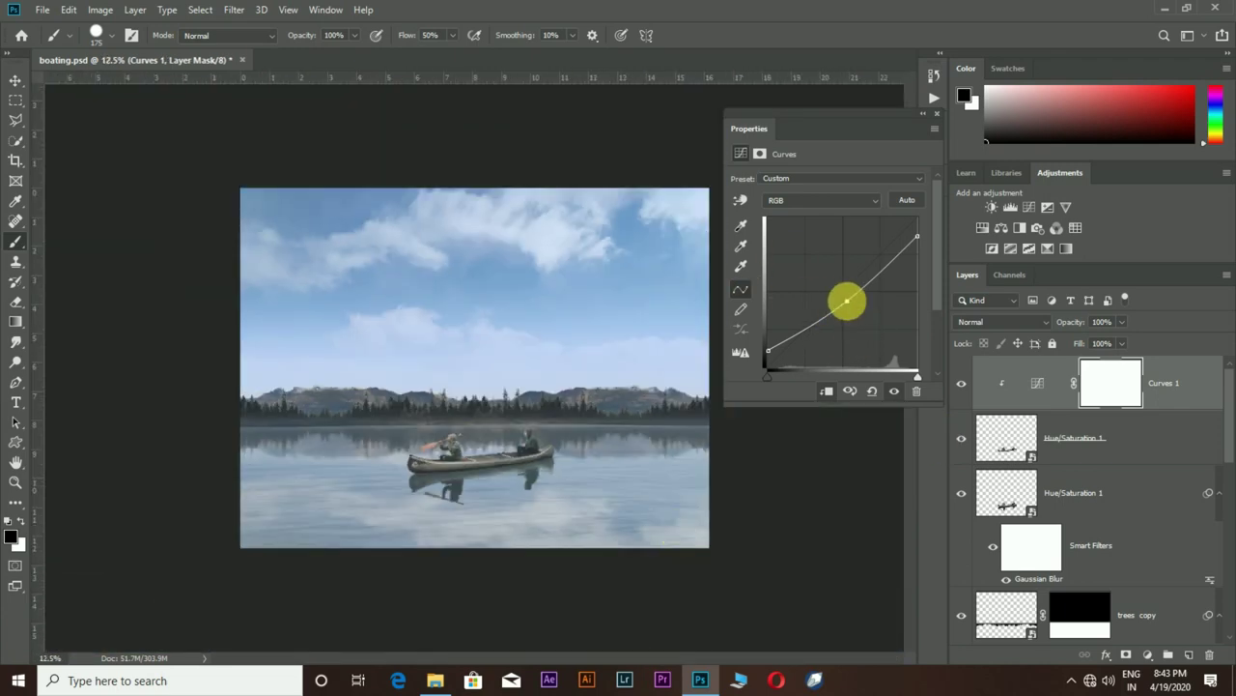
drag(846, 301, 840, 289)
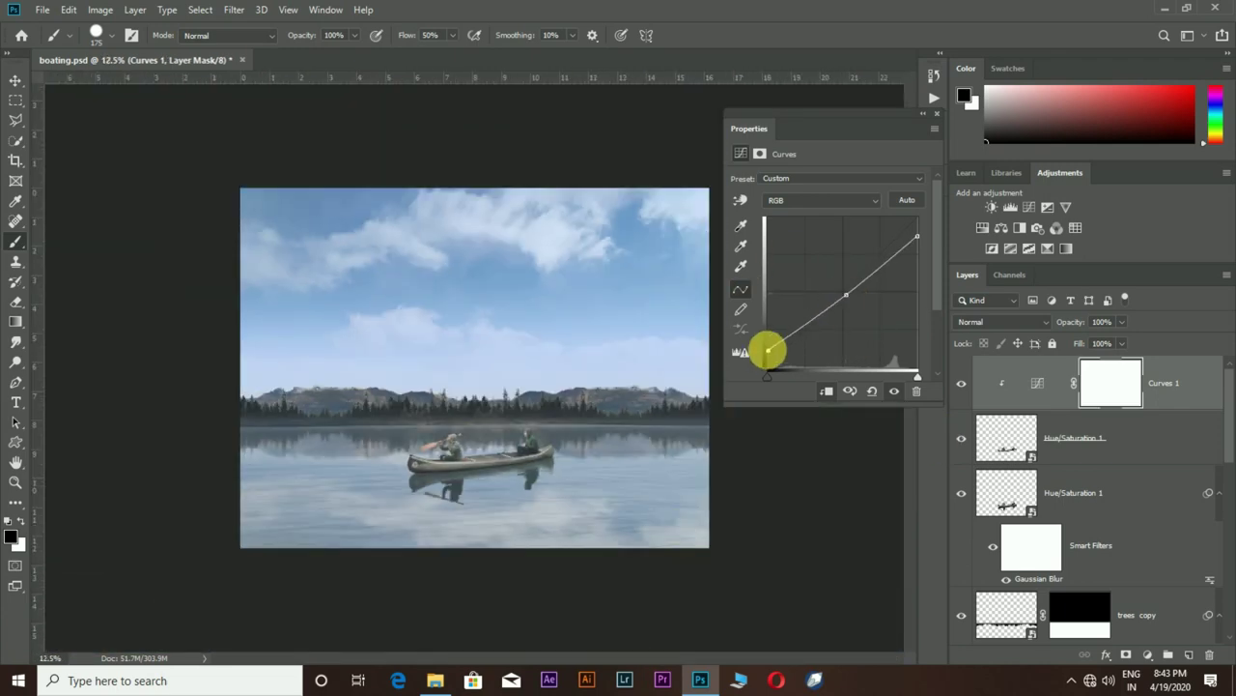
drag(767, 348, 781, 395)
drag(918, 237, 942, 232)
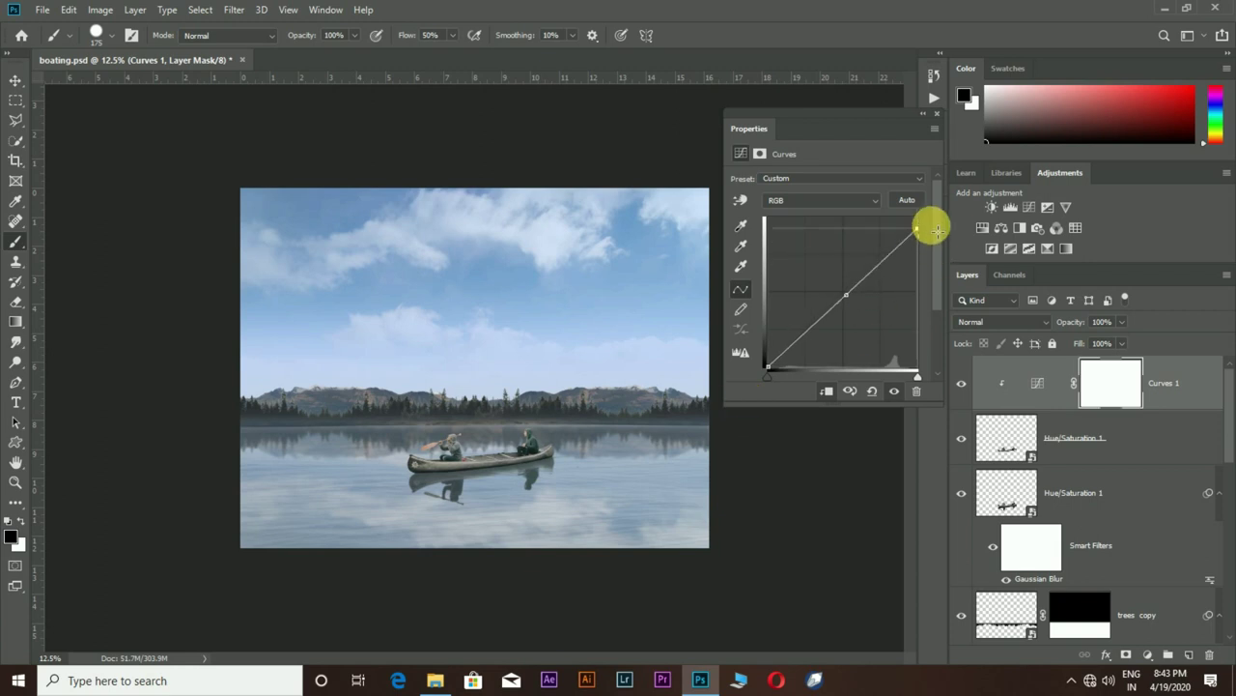
click(848, 301)
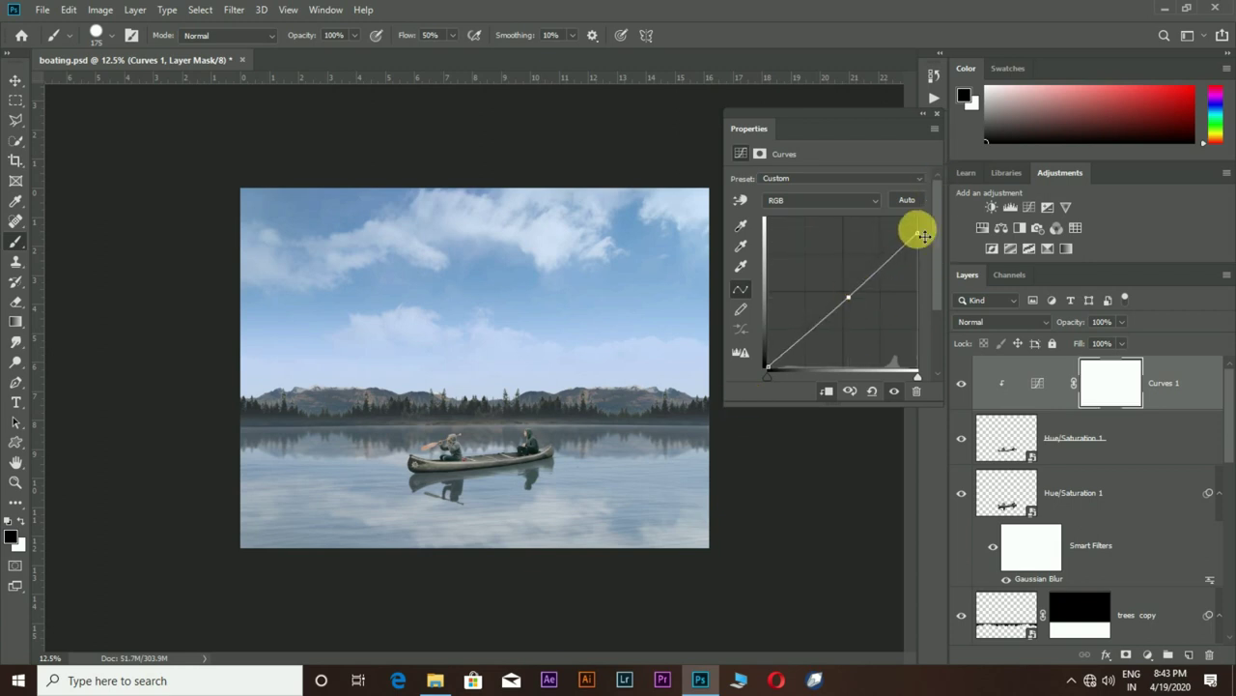
click(918, 227)
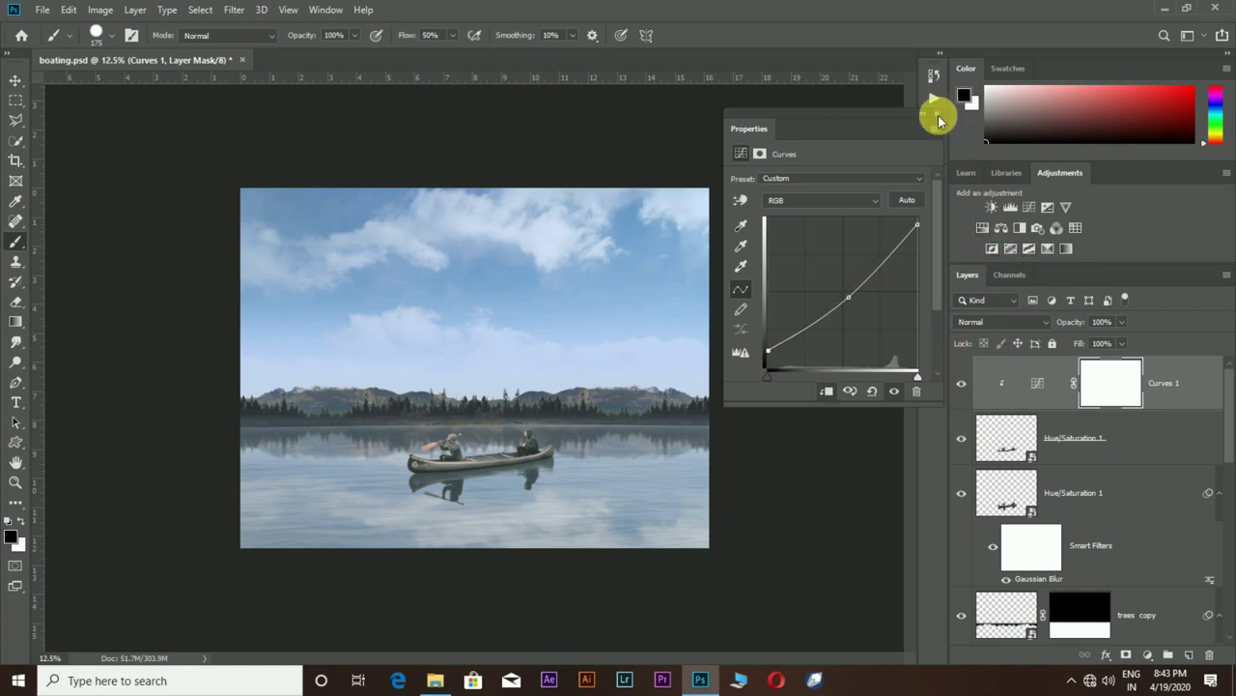
click(936, 113)
- Add a Color Balance layer with midtones set to -5, +6, +19
click(1148, 655)
click(1131, 517)
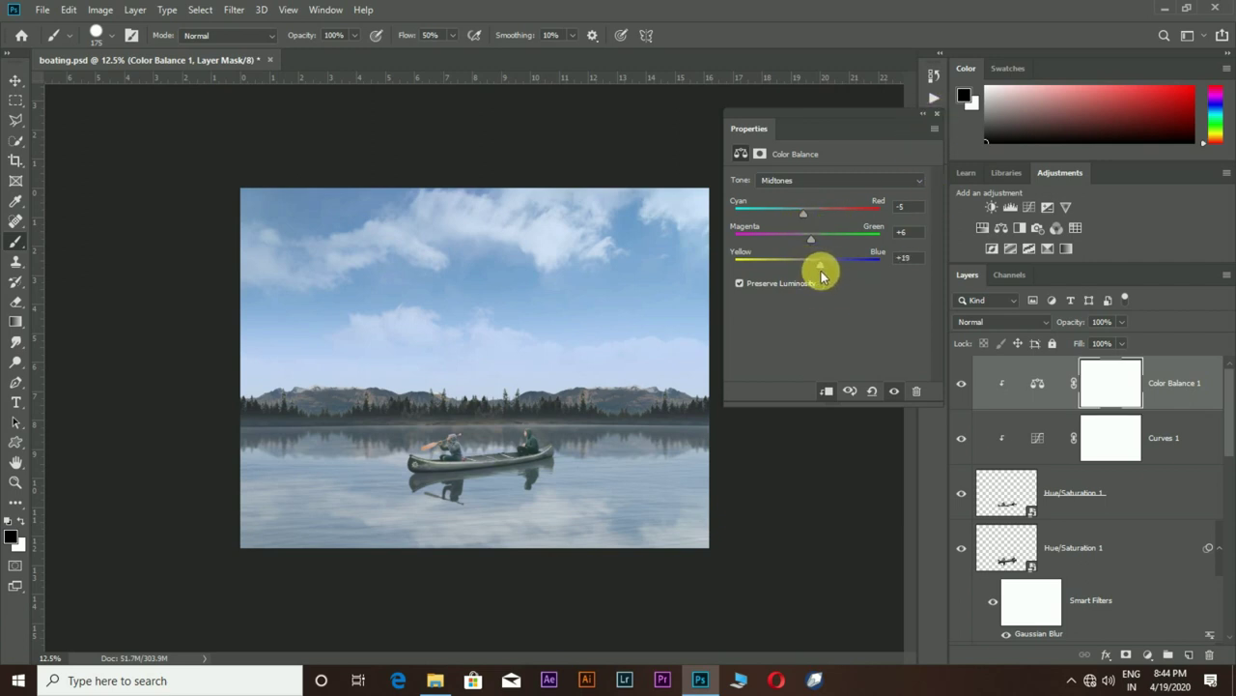
click(937, 113)
- Rename the trees copy layer to 'trees' and clip a Curves adjustment to it
scroll(1134, 512, down, 3)
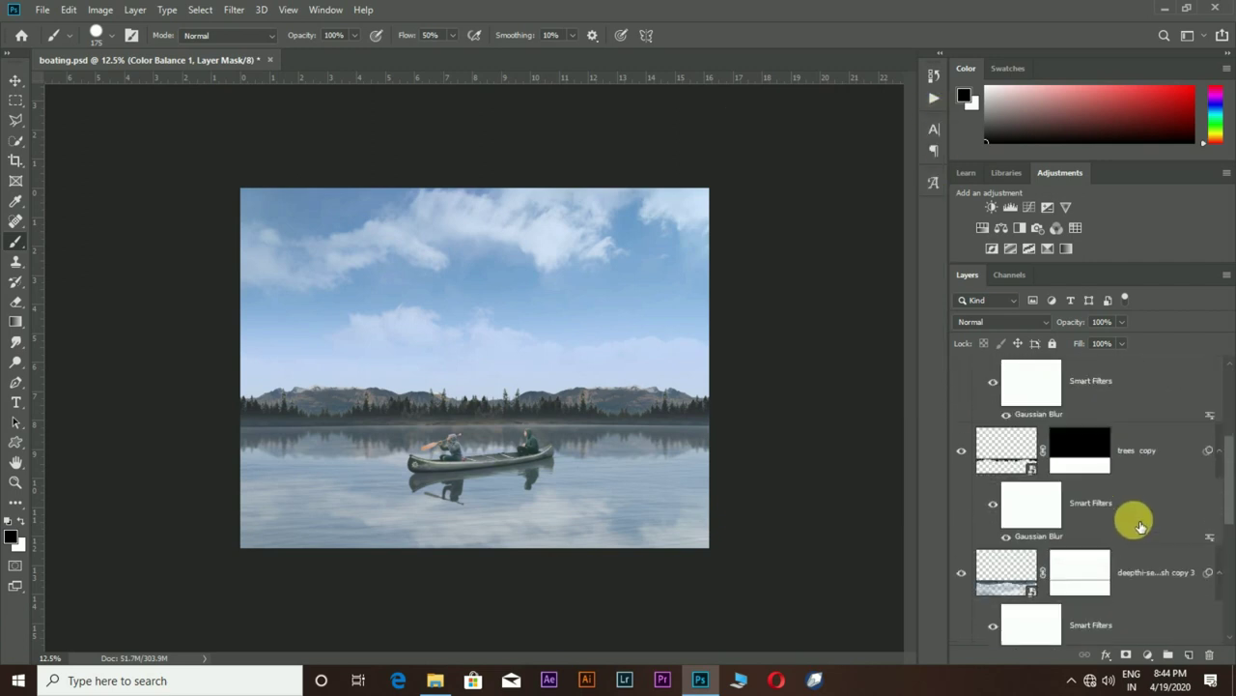
double_click(1150, 505)
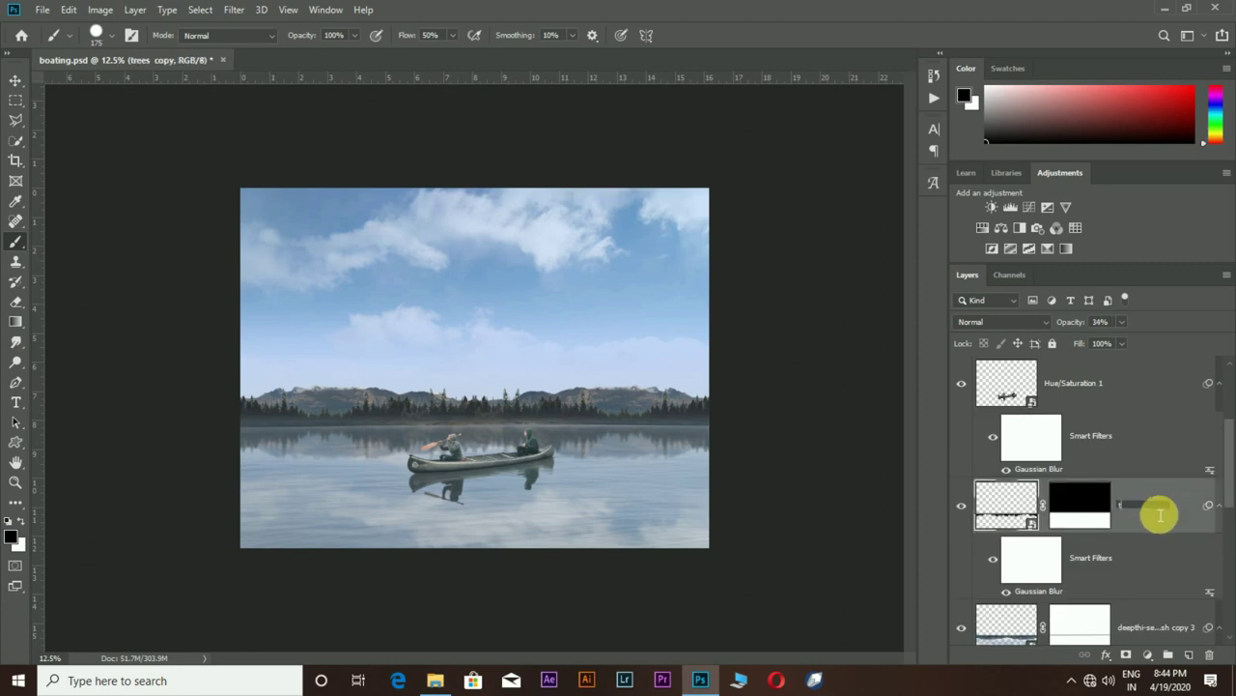
click(1029, 207)
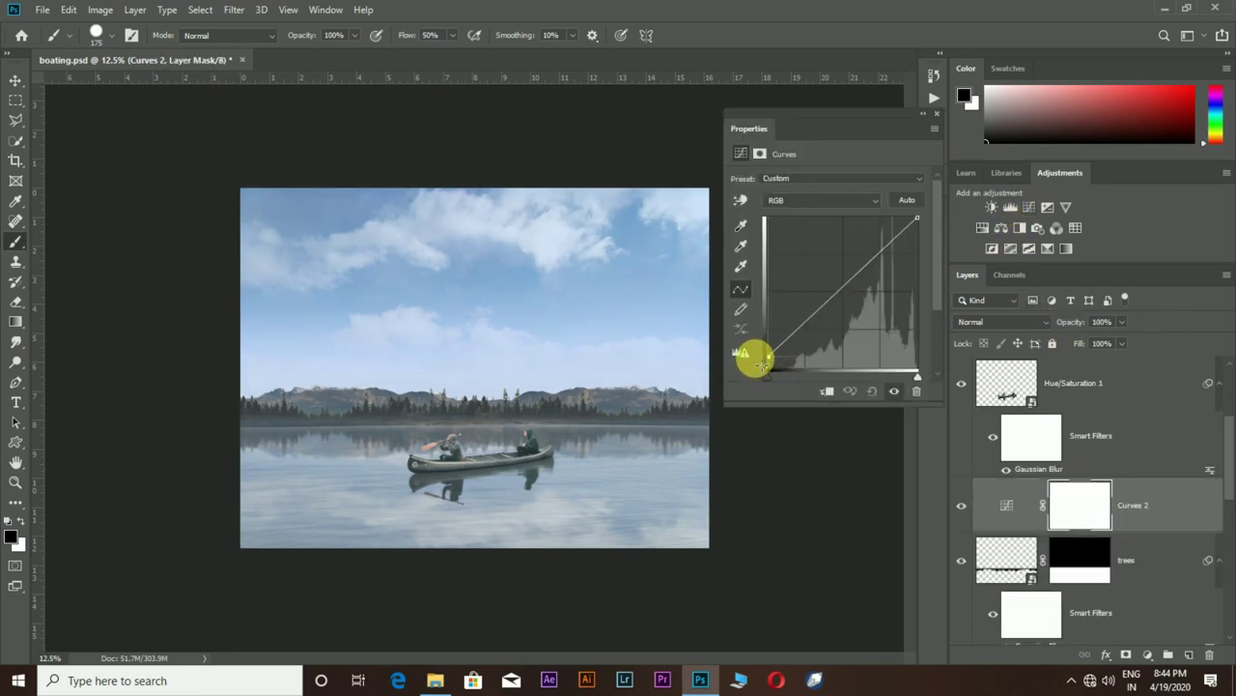
click(826, 390)
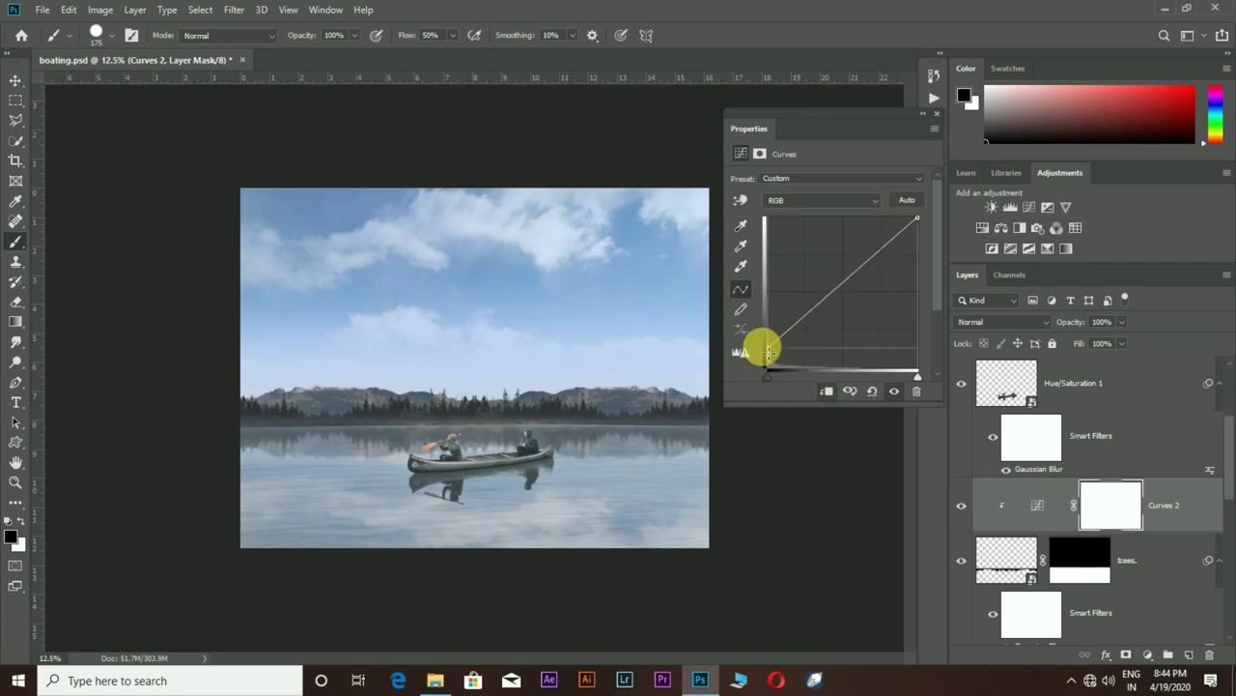
click(936, 113)
- Add Curves 2 above the lower lake photo layer with slightly lifted shadows
scroll(1132, 565, down, 2)
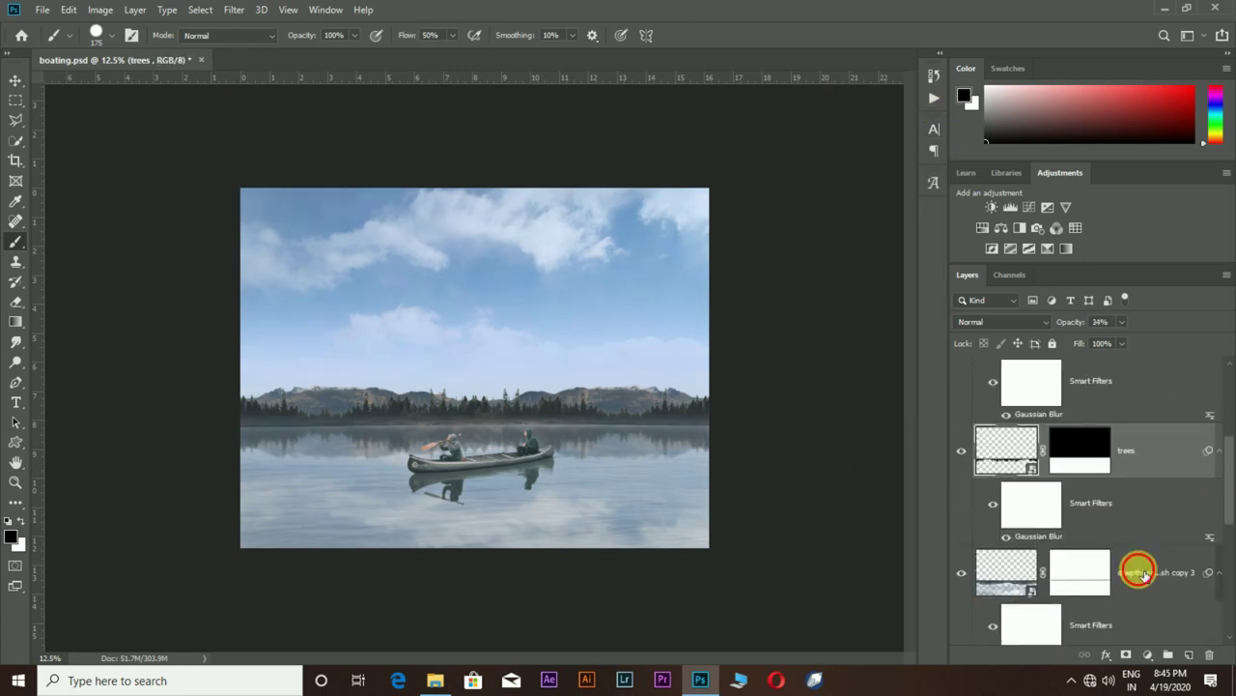
click(1137, 557)
click(1010, 206)
drag(764, 360, 763, 355)
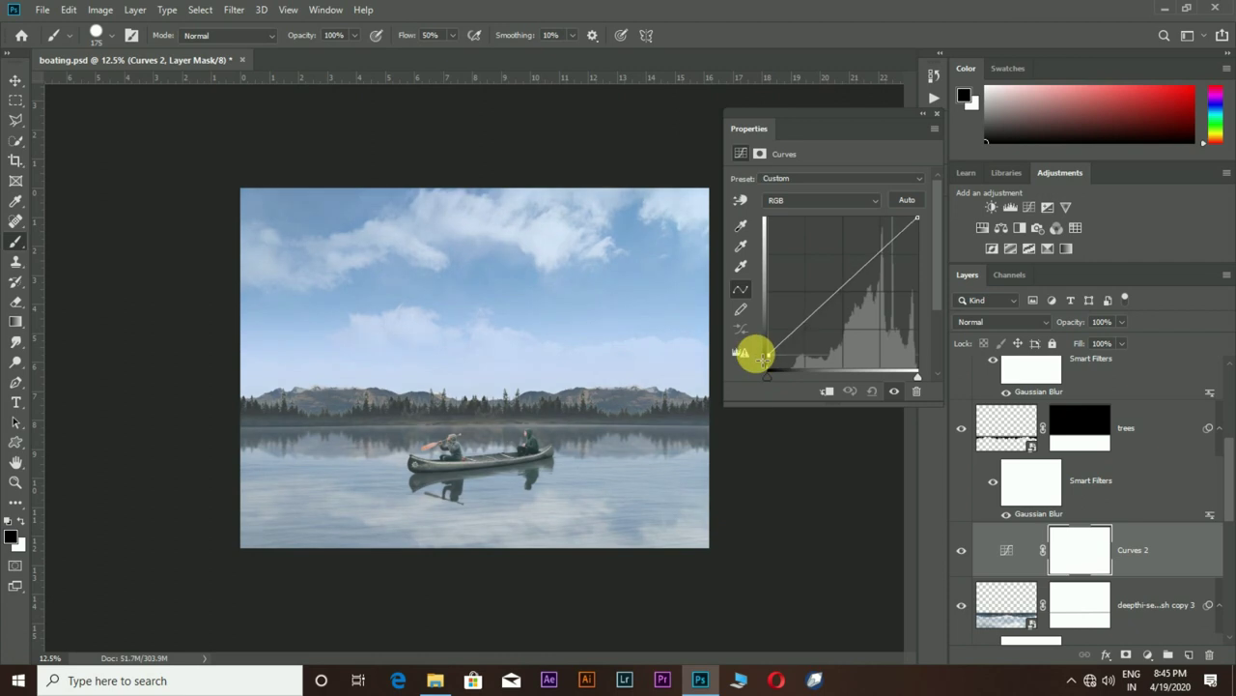
click(936, 113)
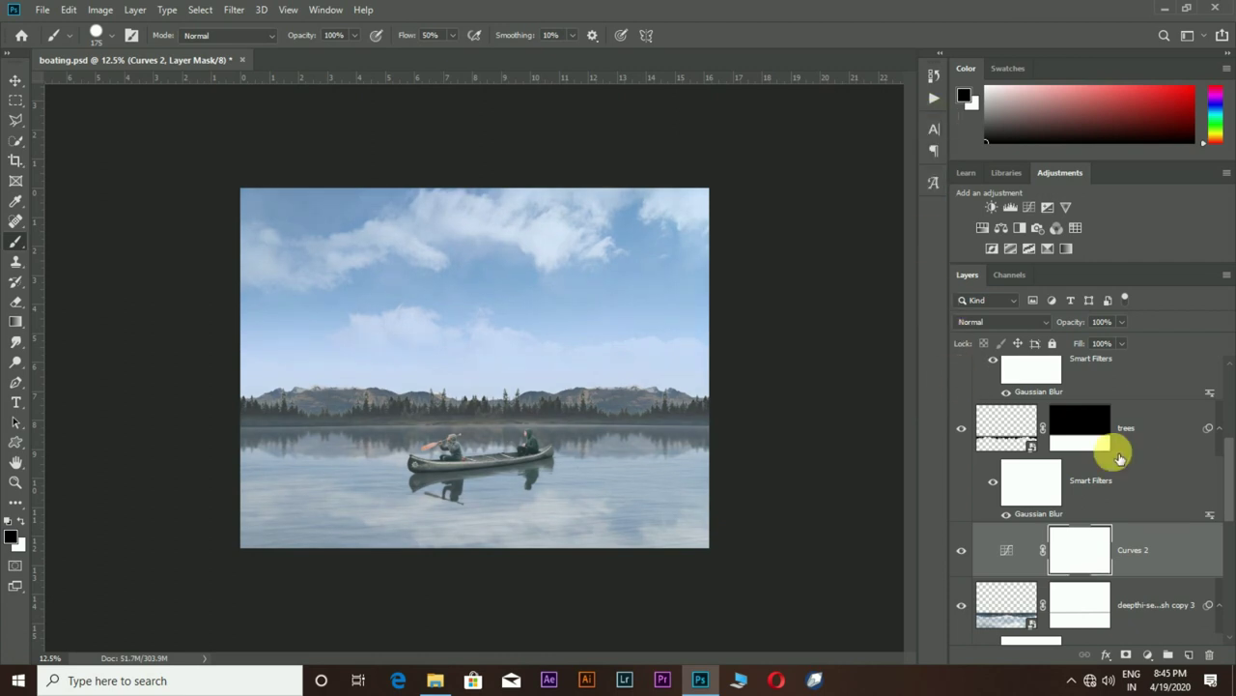
- Select the copy 3 water reflection layer in the Layers panel
scroll(1170, 477, up, 3)
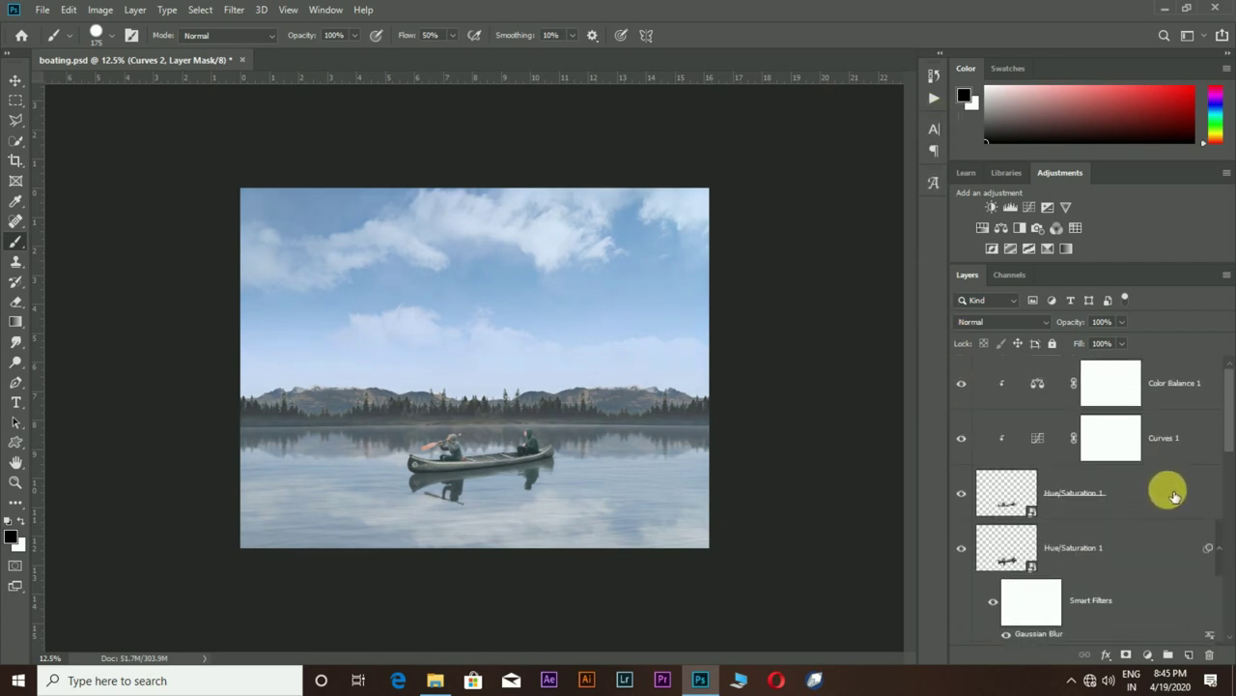
click(1174, 496)
scroll(1167, 413, down, 3)
click(1167, 414)
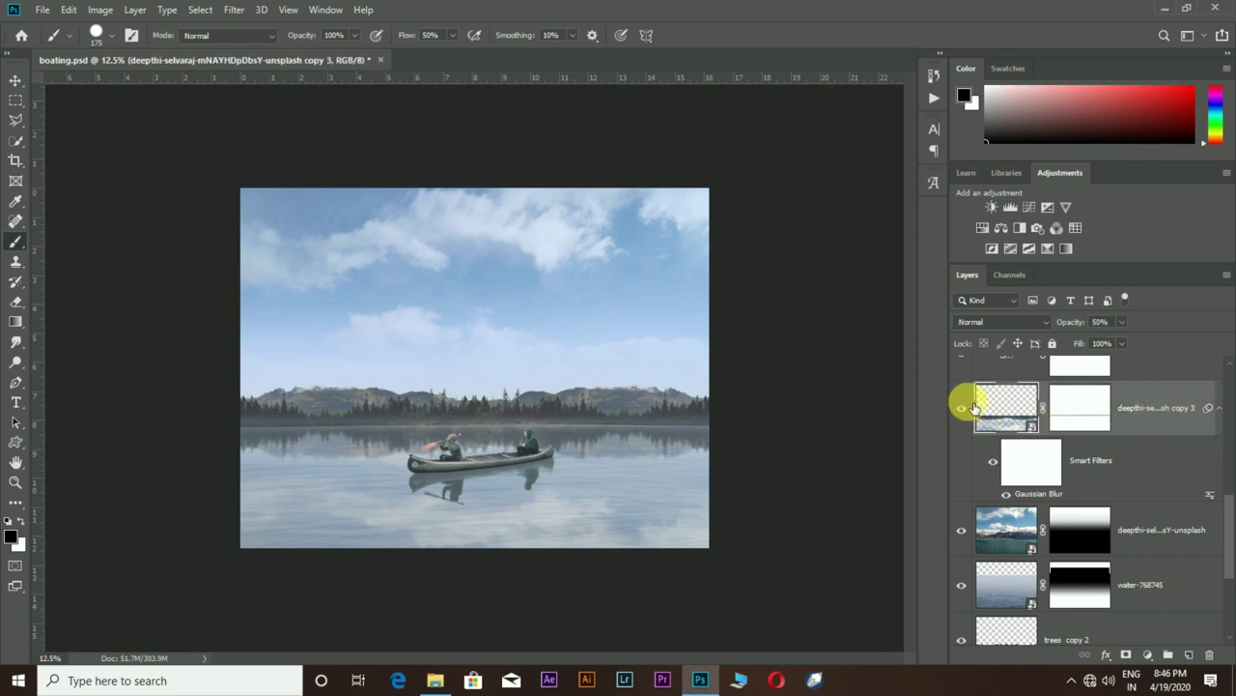
- Compare the reflection layer's visibility and convert it into a smart object
click(963, 407)
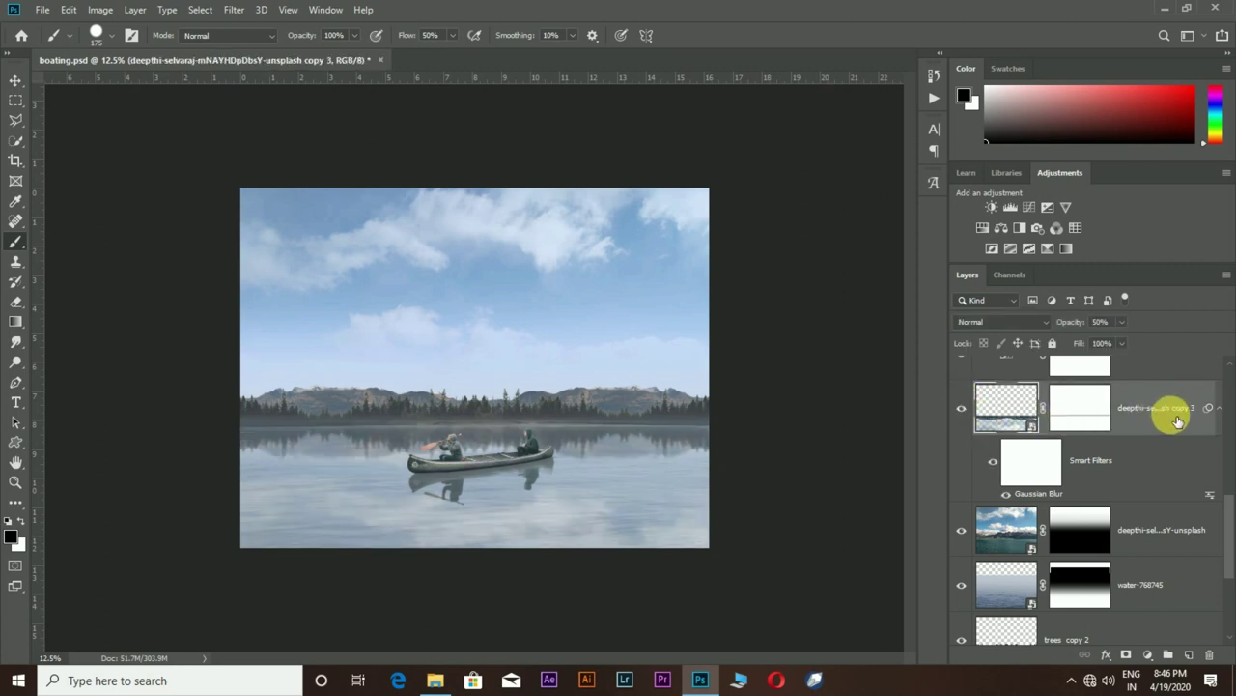
right_click(1174, 418)
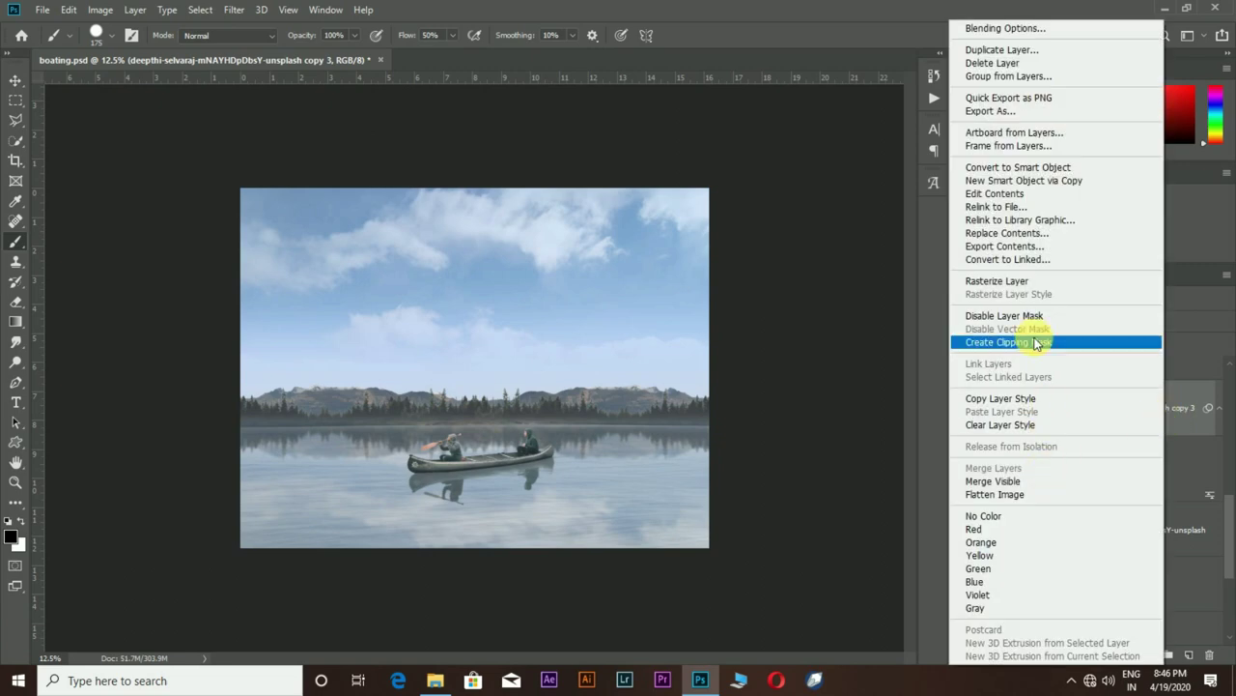
click(1055, 171)
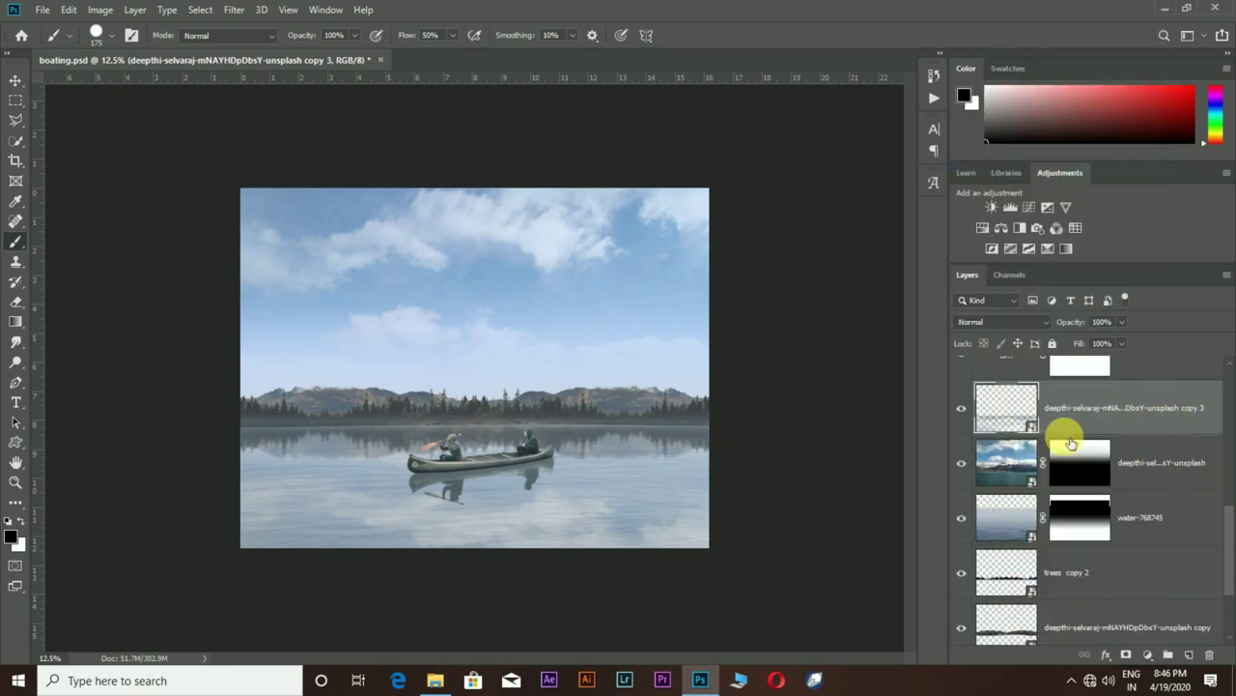
key(ctrl+z)
right_click(1113, 422)
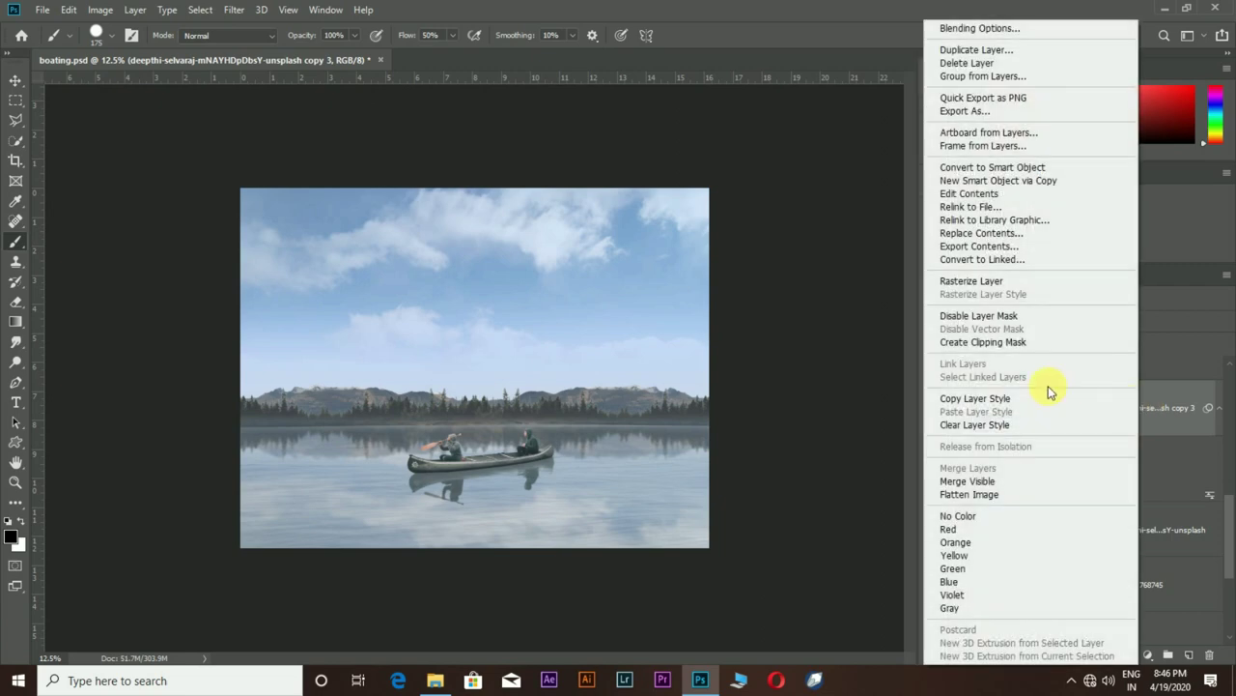
click(1045, 167)
key(m)
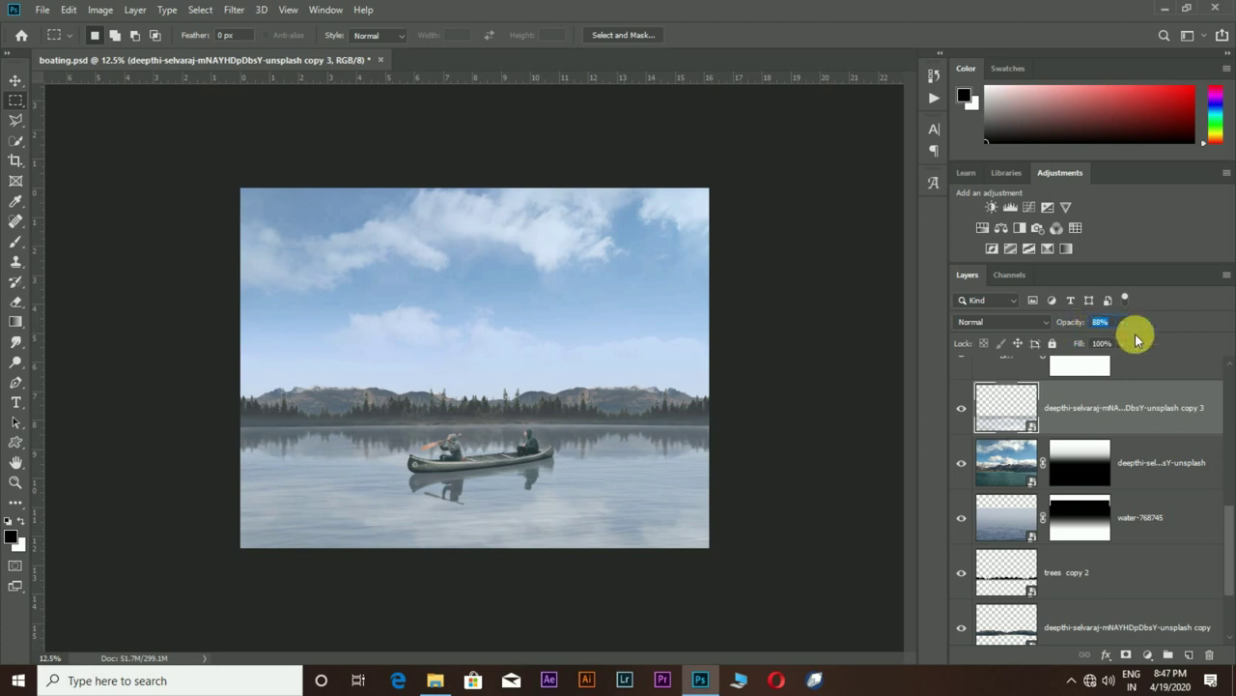
- Apply a 29.1 px Gaussian Blur smart filter to the reflection and select its filter mask
click(234, 10)
mouse_move(242, 184)
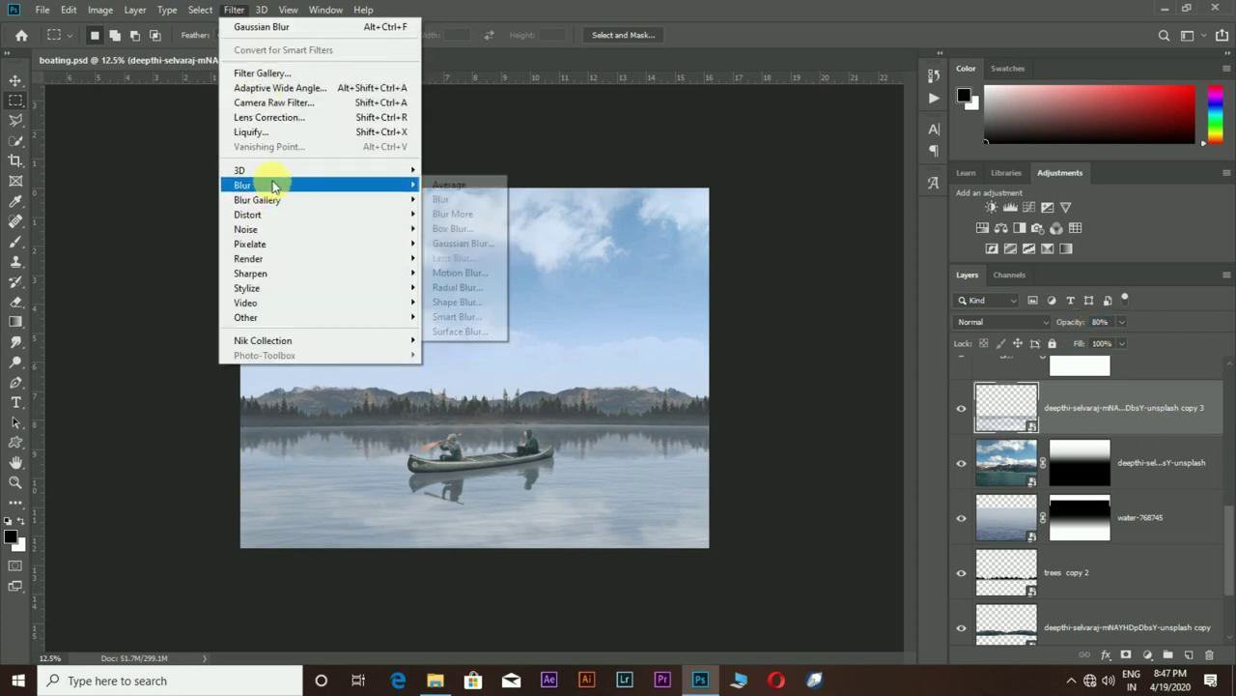
click(299, 19)
drag(704, 522, 734, 519)
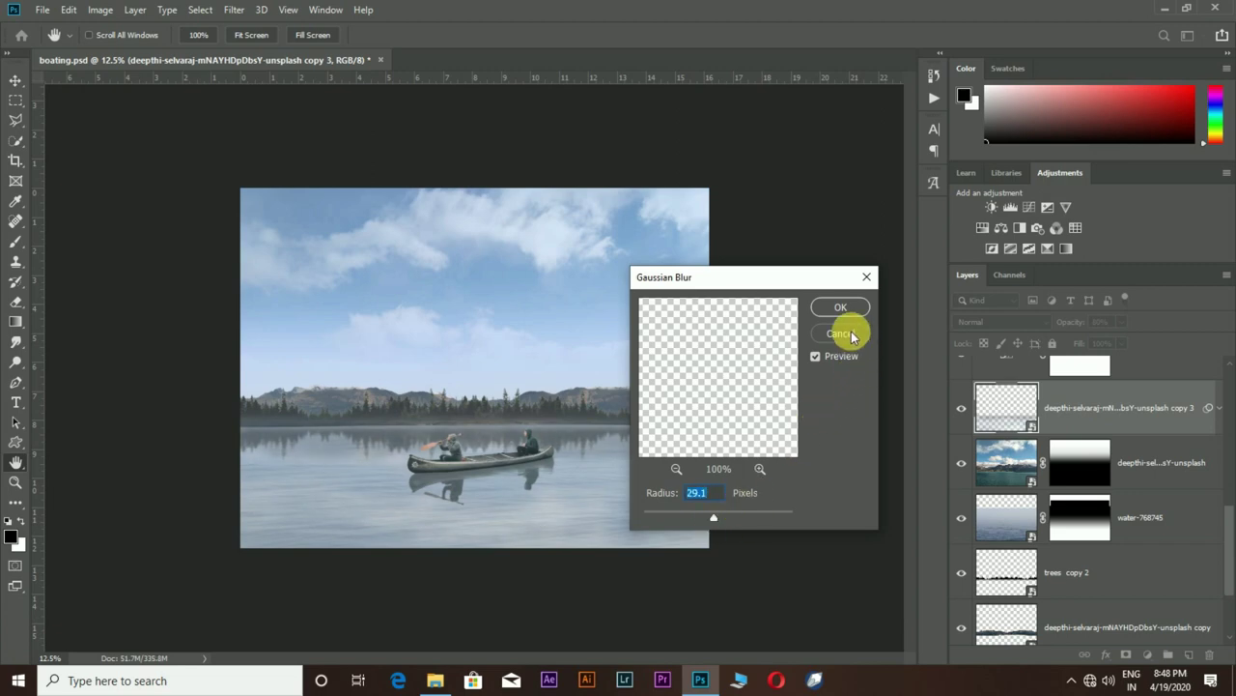
click(840, 307)
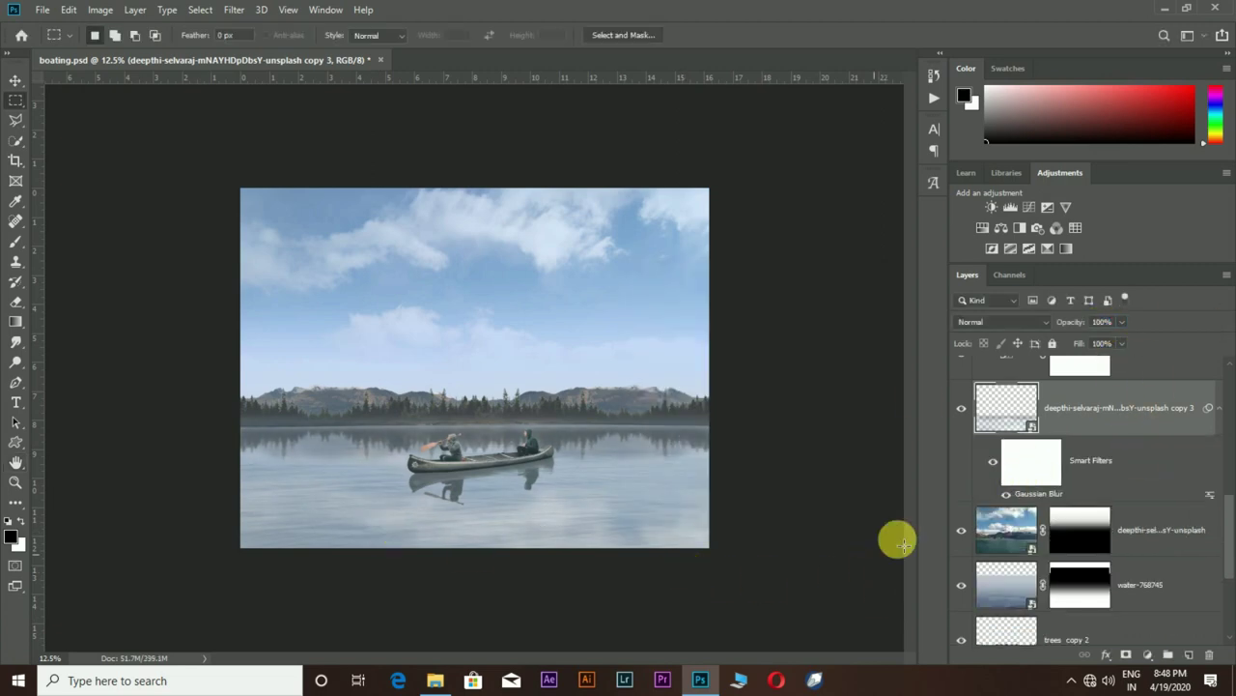
click(1031, 461)
- Brush out the lower-water blur, then fit the tree copy, rotated about -1.1°, to the right edge
key(b)
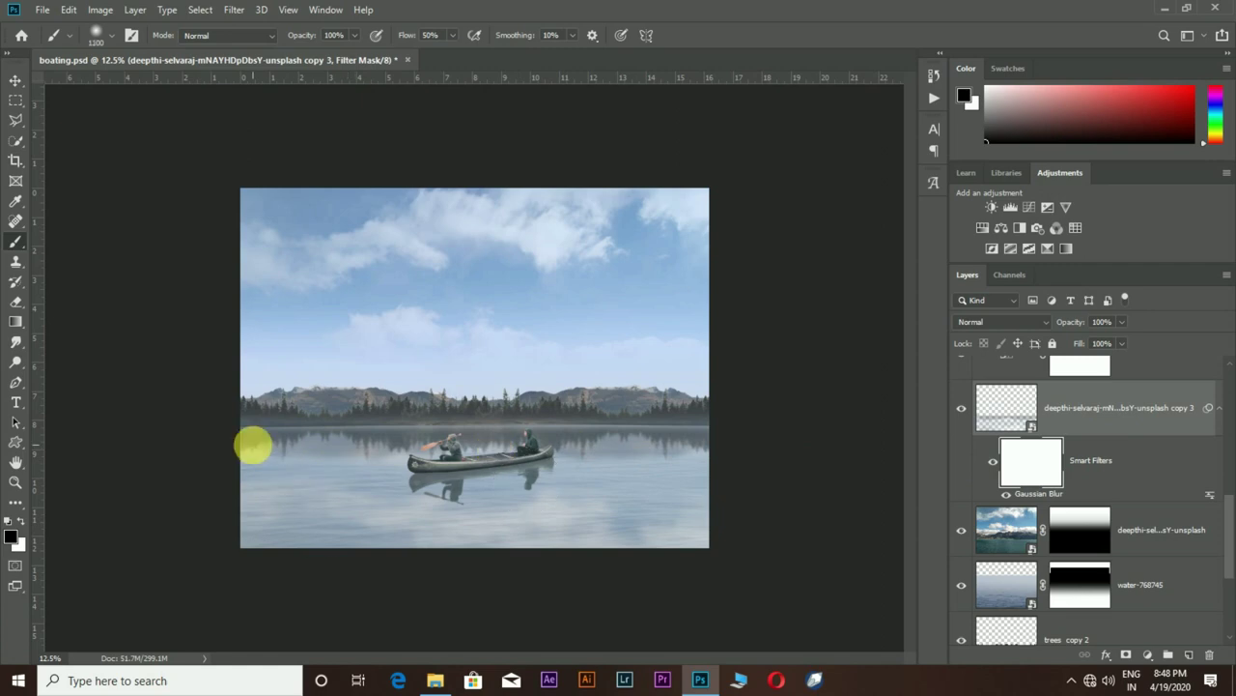
drag(252, 445, 832, 420)
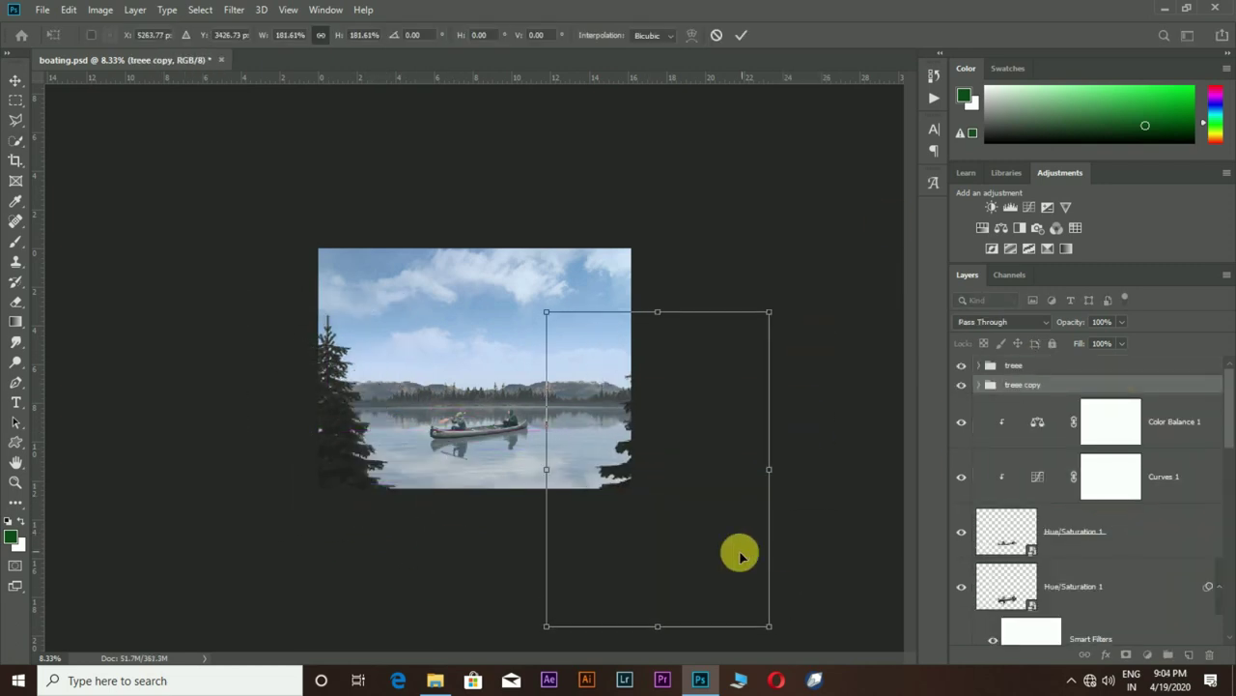
drag(740, 556, 706, 500)
drag(735, 242, 798, 199)
drag(724, 502, 701, 483)
drag(734, 541, 751, 238)
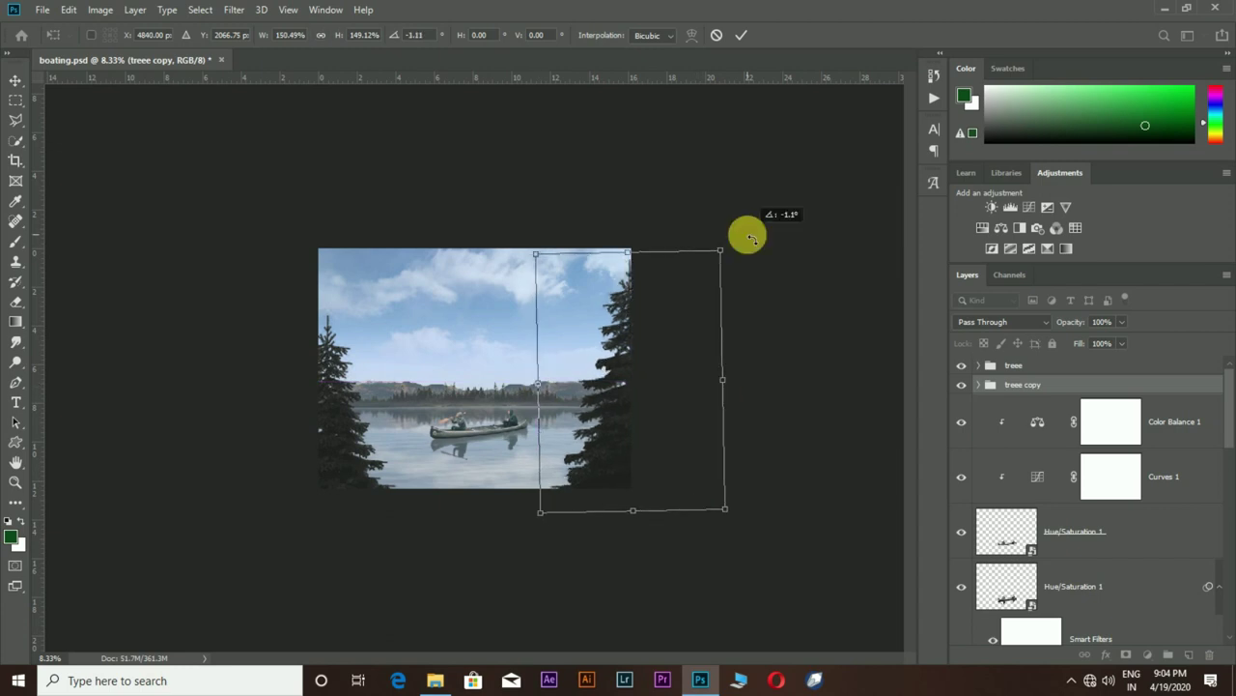
key(Return)
- Group the two tree layers and name the group 'two treees'
shift+click(1089, 367)
key(ctrl+g)
double_click(1024, 367)
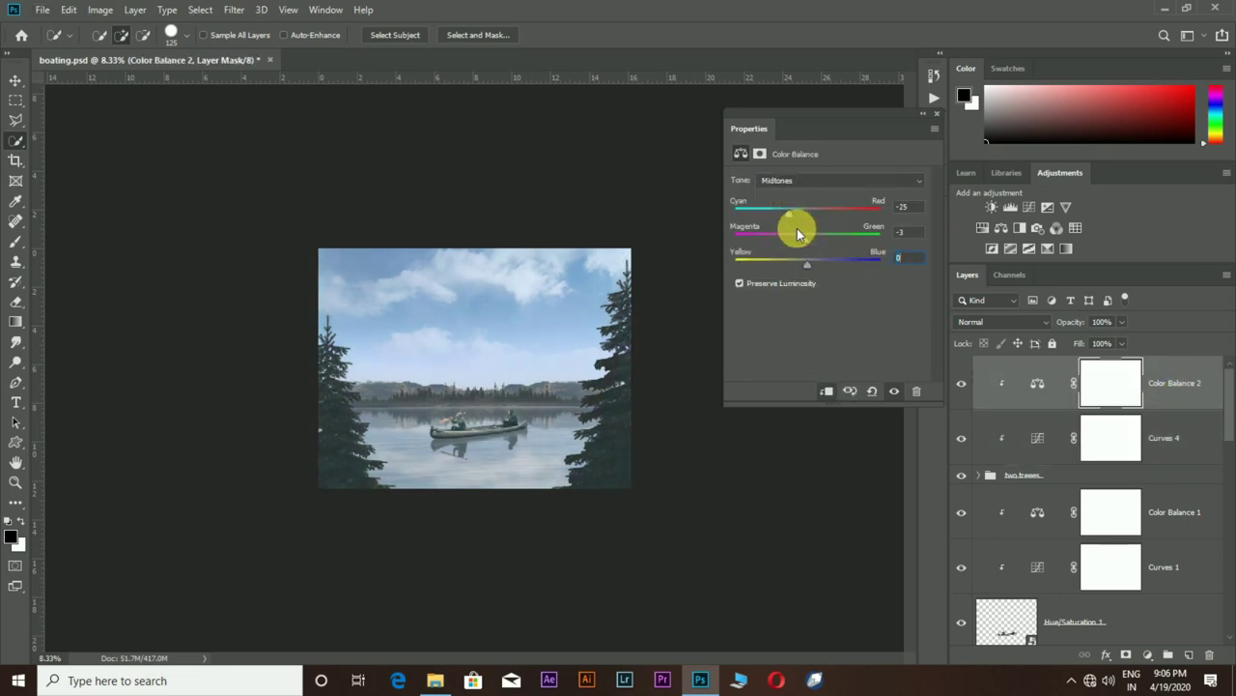
- Close the Color Balance properties and add a new layer in Overlay mode
click(936, 113)
key(ctrl+plus)
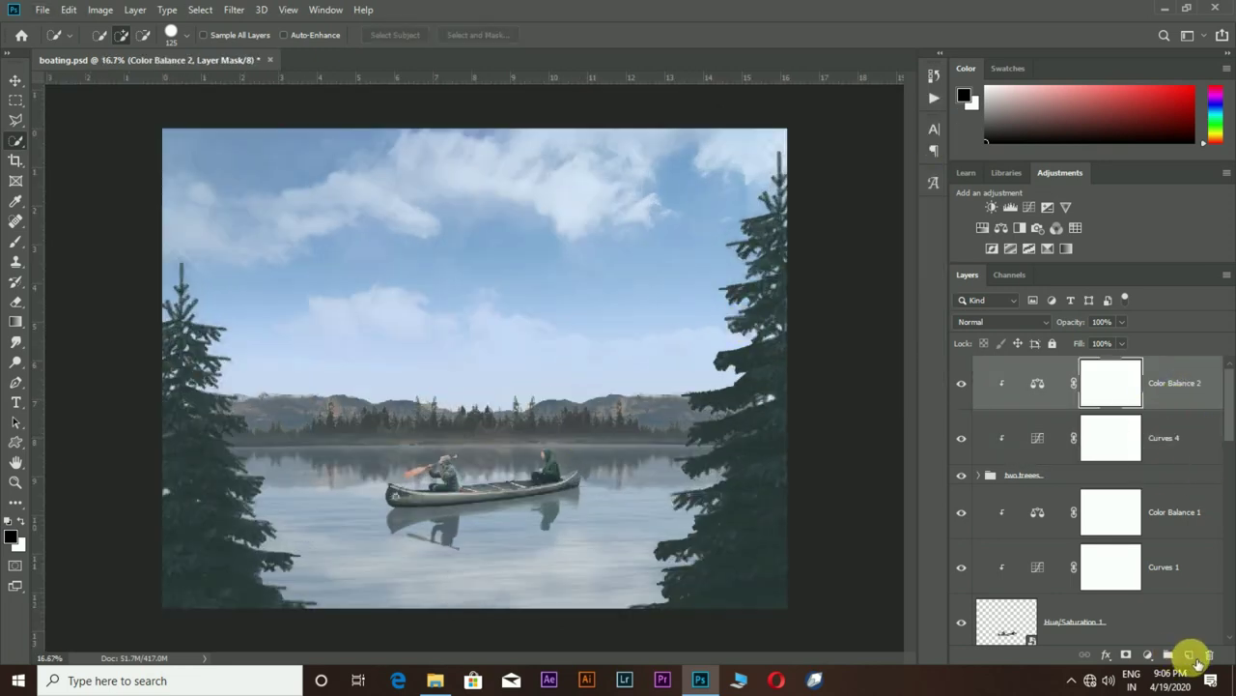
alt+click(1189, 655)
key(Return)
scroll(320, 455, up, 3)
- Clean up the pine edges by painting on the tree group's mask with a small brush
click(1101, 547)
key(b)
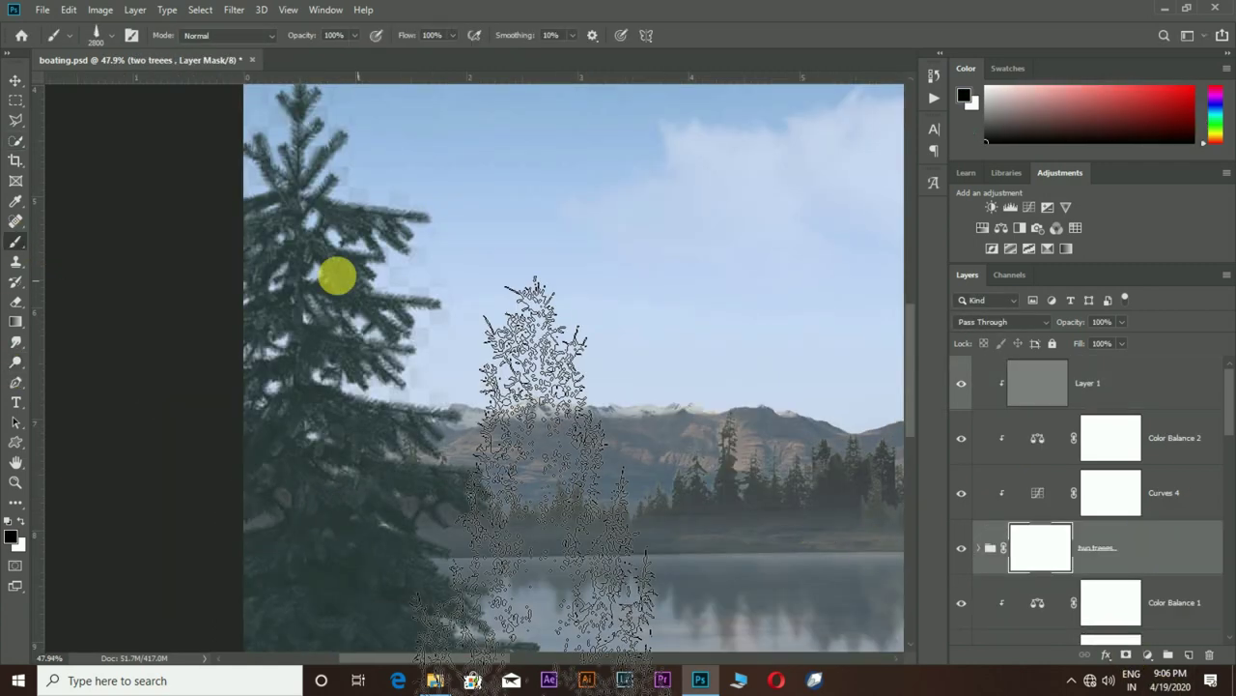
scroll(279, 187, up, 3)
key(bracketleft)
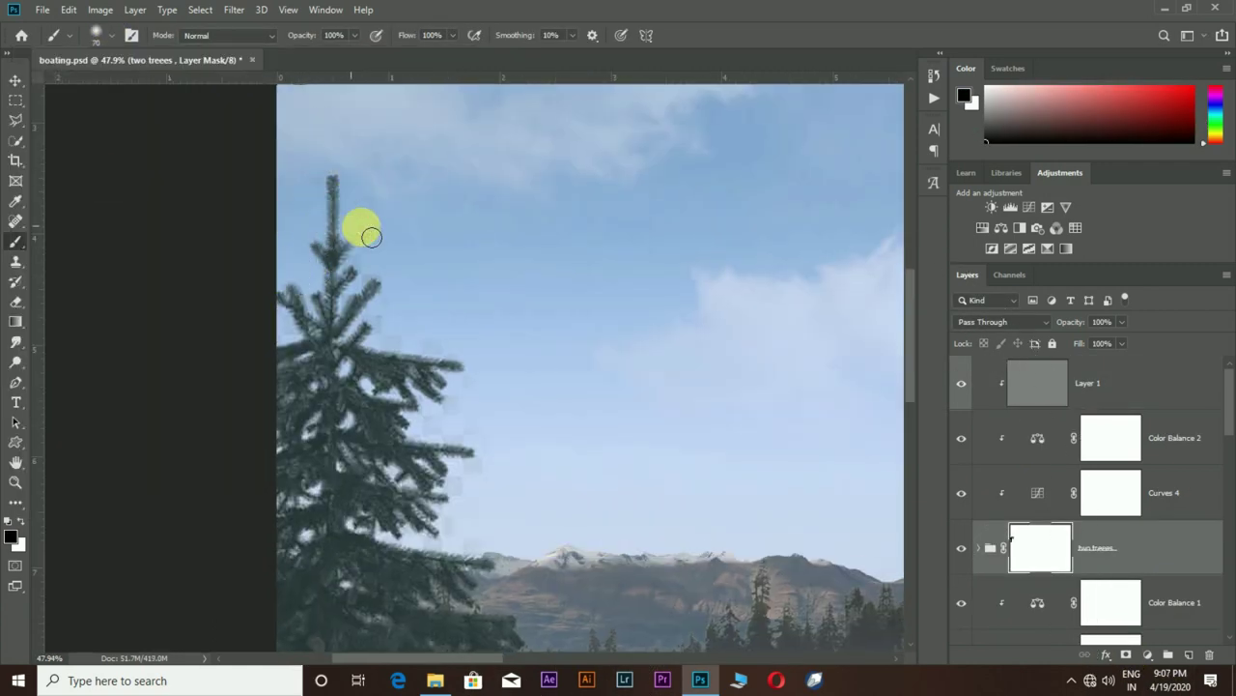
key(bracketleft)
scroll(379, 272, down, 1)
scroll(439, 285, down, 1)
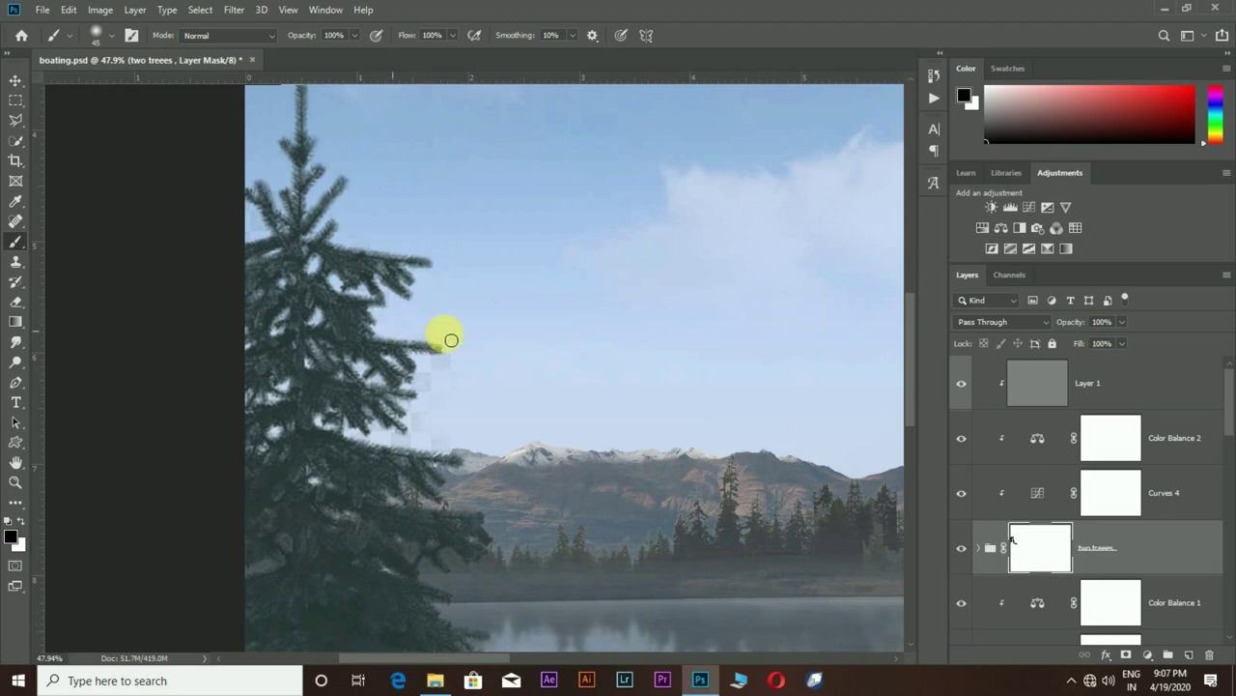
scroll(651, 450, down, 3)
scroll(731, 354, right, 5)
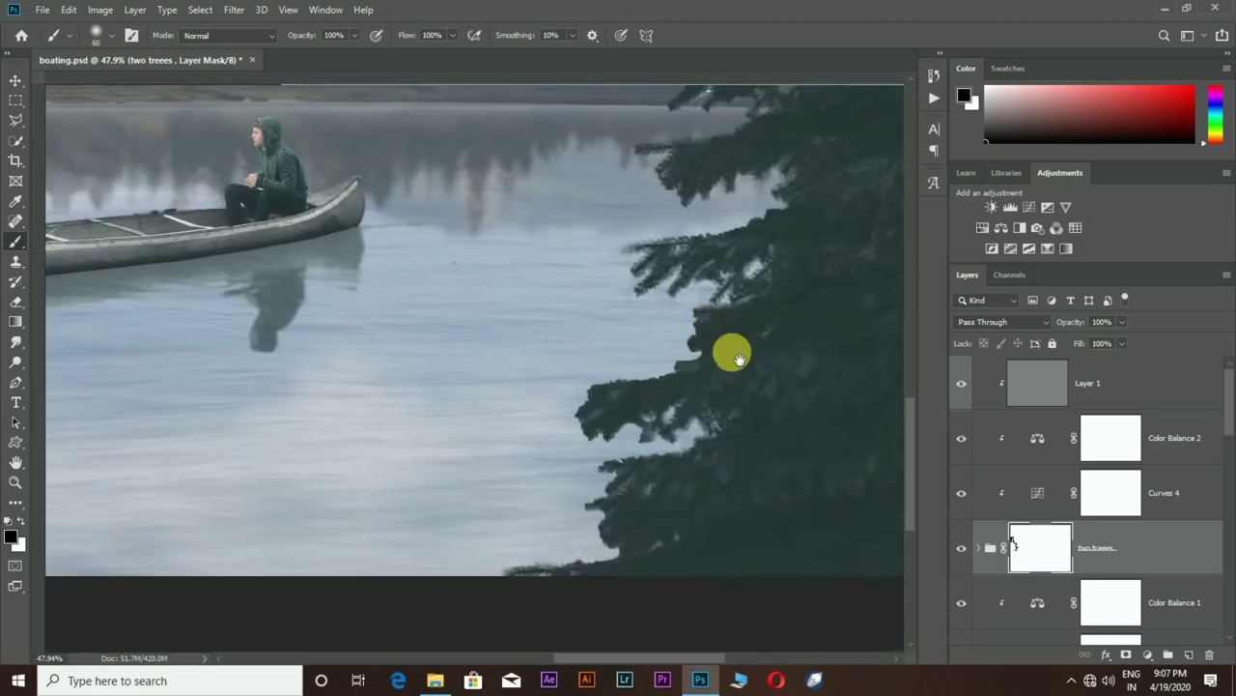
scroll(679, 496, up, 2)
key(bracketright)
scroll(709, 312, up, 5)
scroll(709, 312, right, 1)
scroll(618, 319, up, 1)
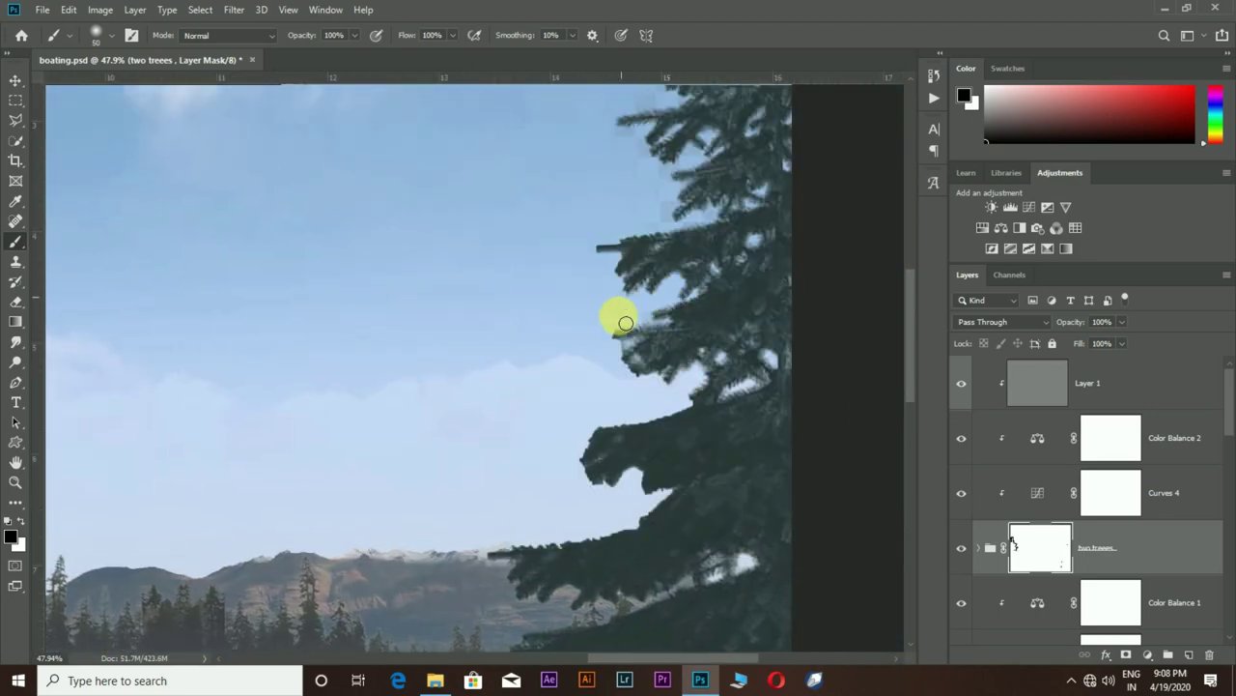
scroll(682, 358, up, 1)
scroll(663, 326, up, 1)
key(bracketleft)
key(bracketright)
key(bracketright)
key(bracketright)
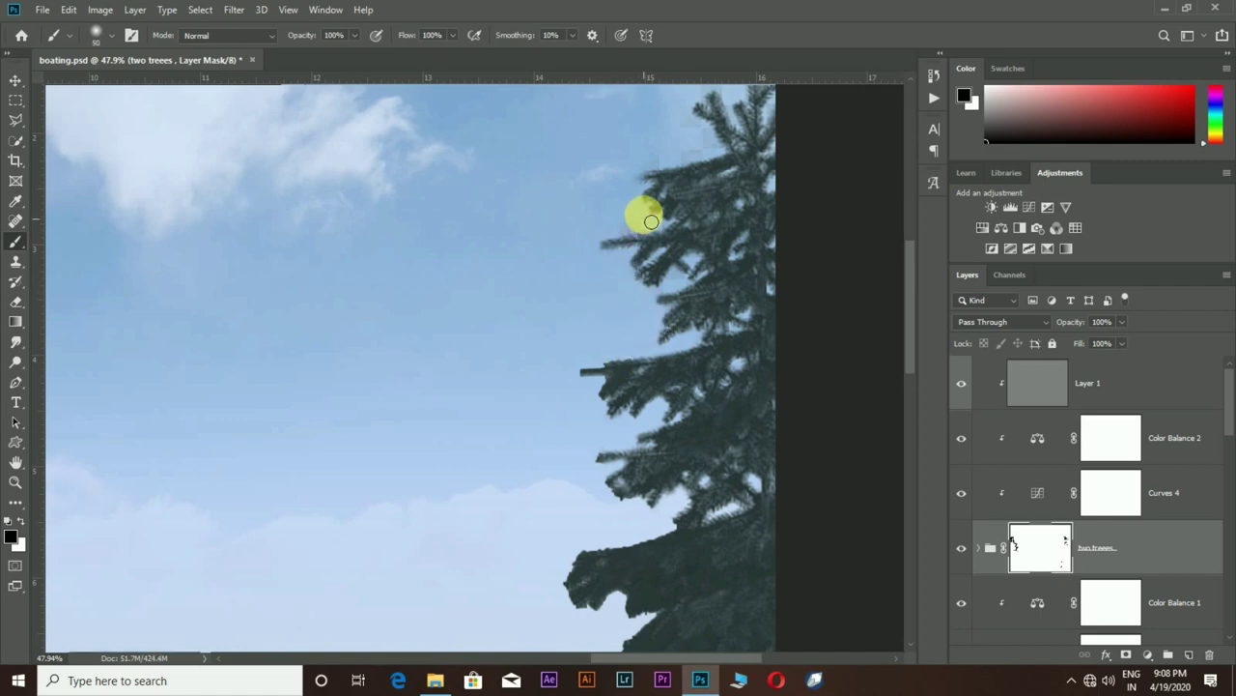
key(bracketright)
key(bracketright)
key(bracketright)
scroll(741, 229, up, 2)
scroll(742, 229, right, 1)
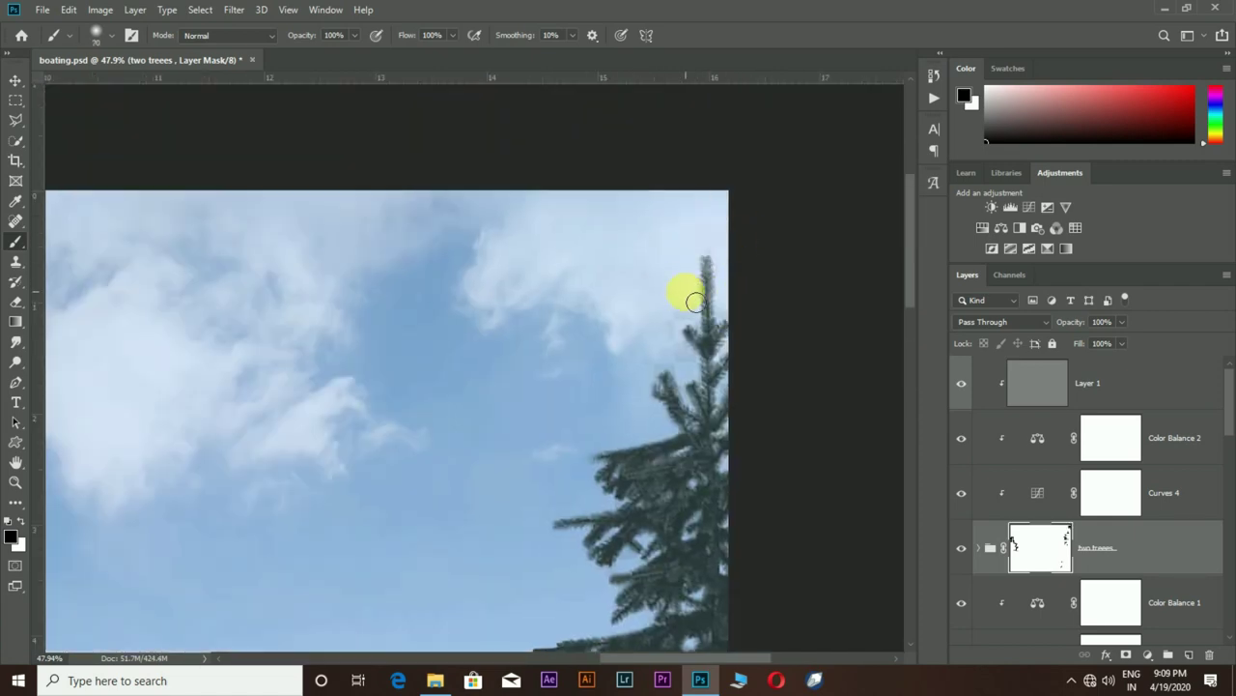
scroll(695, 302, left, 1)
key(ctrl+0)
- Dodge highlights along both pines' branch edges on Overlay Layer 1
click(1111, 386)
key(o)
scroll(405, 436, up, 3)
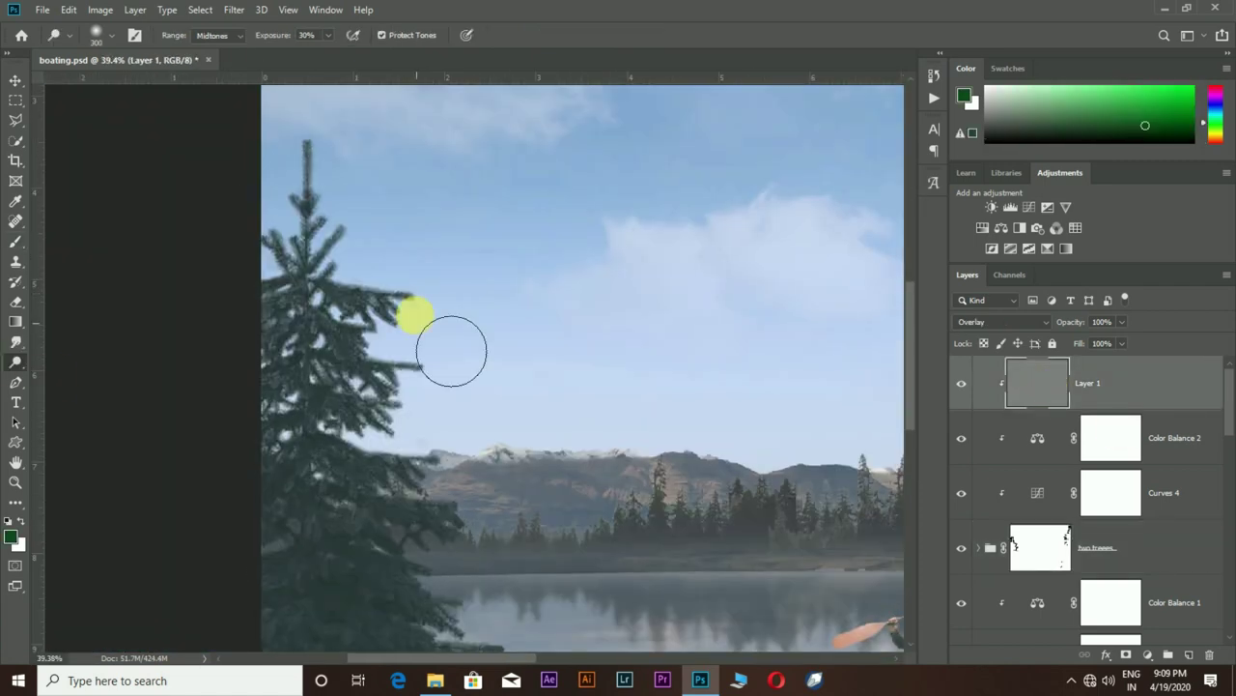
scroll(532, 377, down, 3)
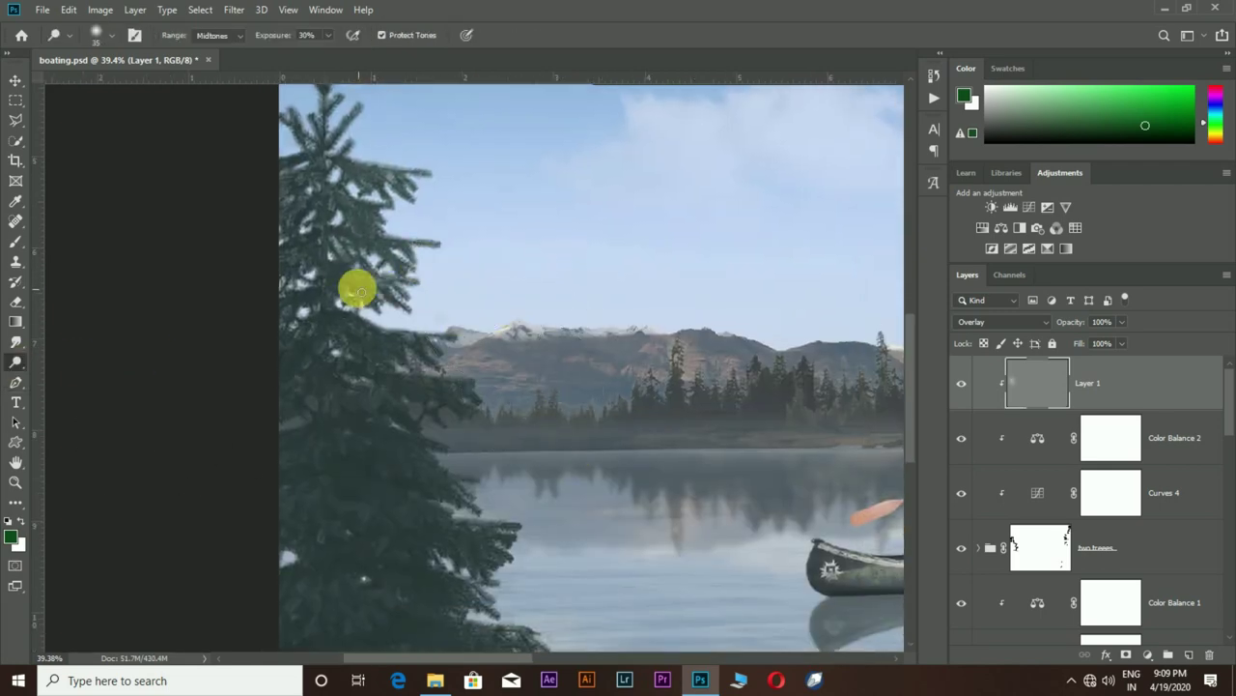
scroll(464, 376, down, 1)
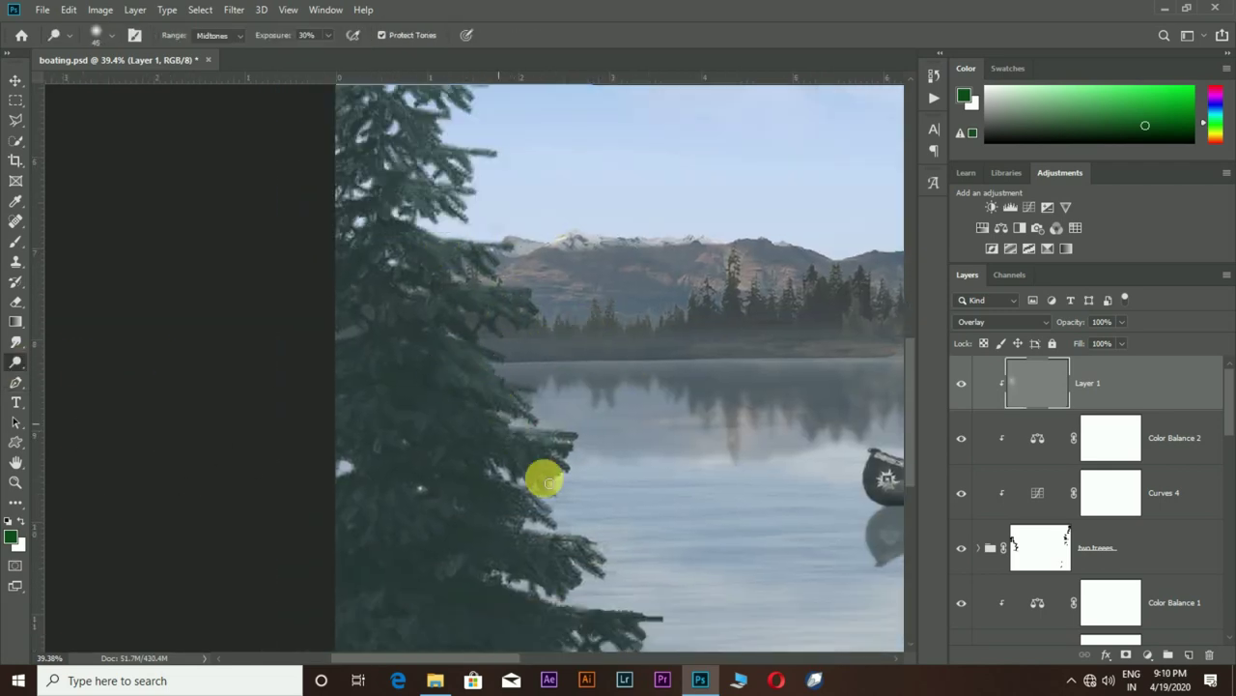
key(bracketright)
scroll(516, 411, left, 1)
scroll(618, 490, down, 2)
scroll(619, 491, left, 1)
key(bracketleft)
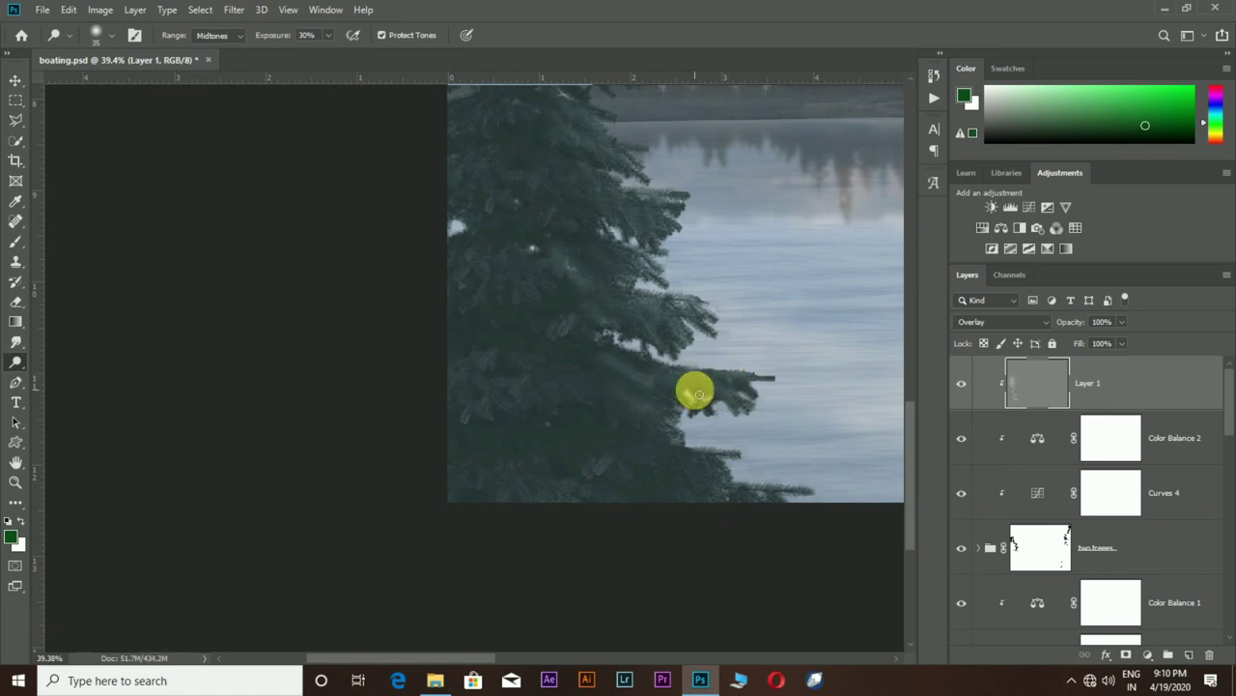
scroll(615, 388, left, 1)
scroll(640, 381, down, 3)
scroll(557, 475, up, 5)
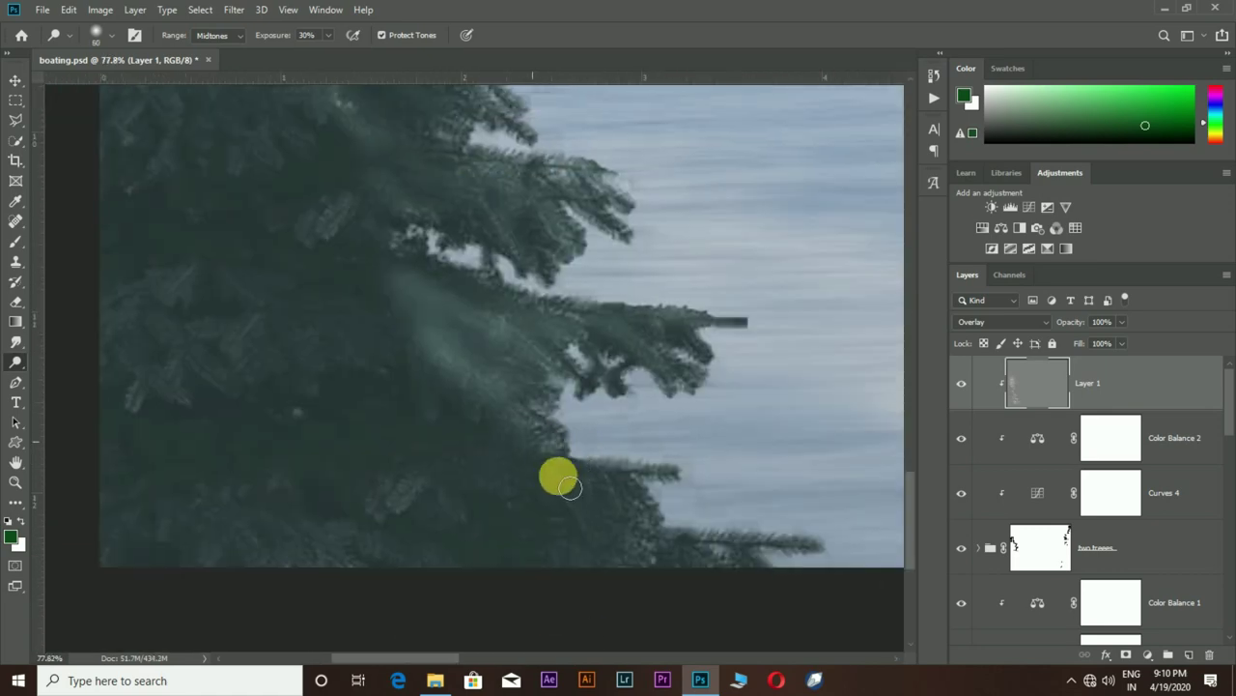
scroll(734, 521, down, 3)
scroll(574, 328, up, 4)
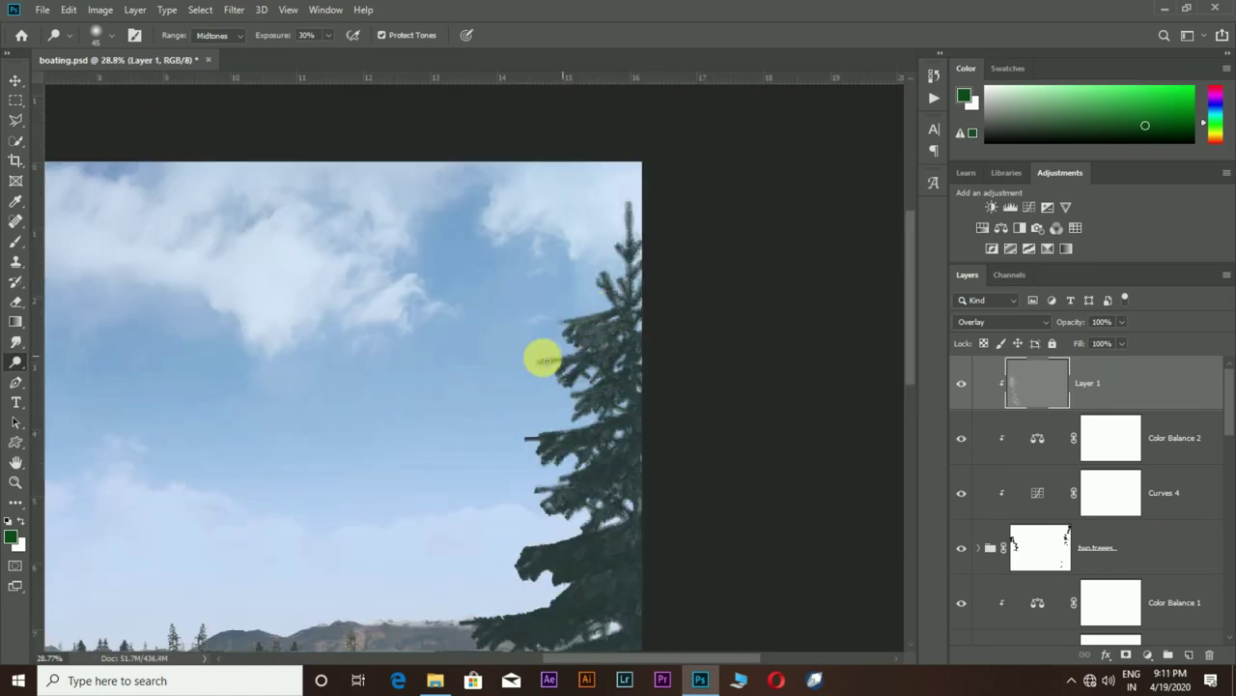
scroll(628, 415, up, 1)
scroll(663, 386, down, 3)
scroll(663, 386, left, 1)
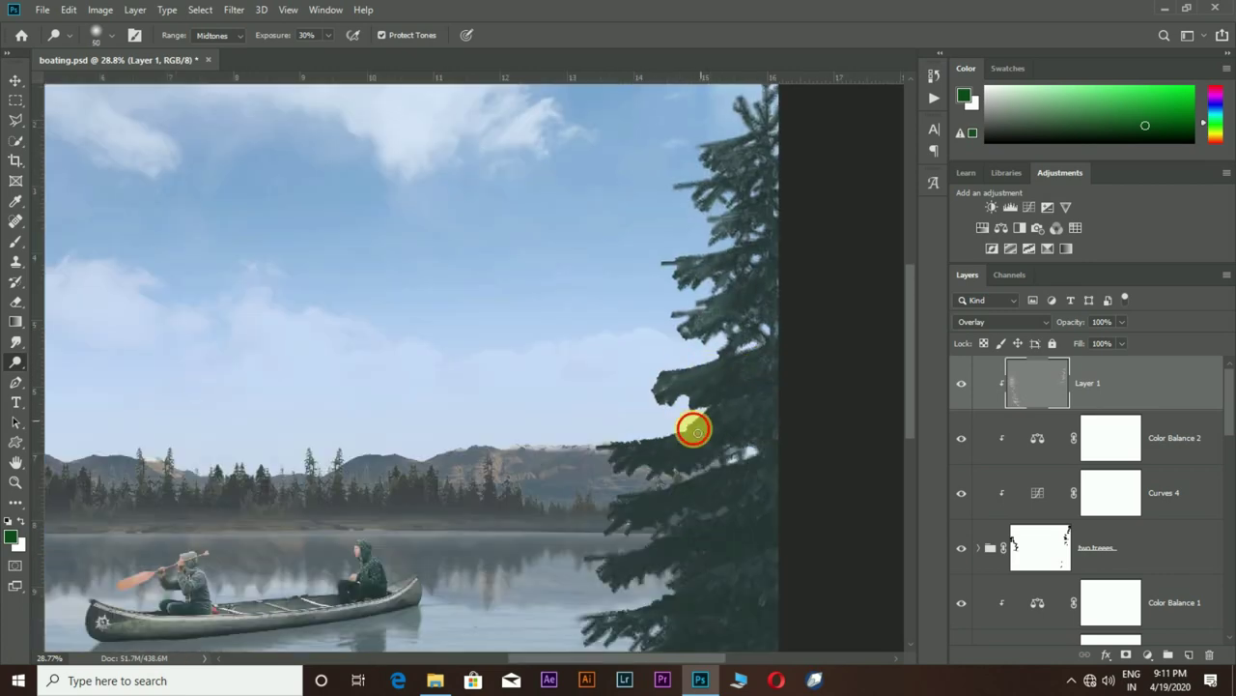
key(bracketright)
scroll(720, 415, down, 1)
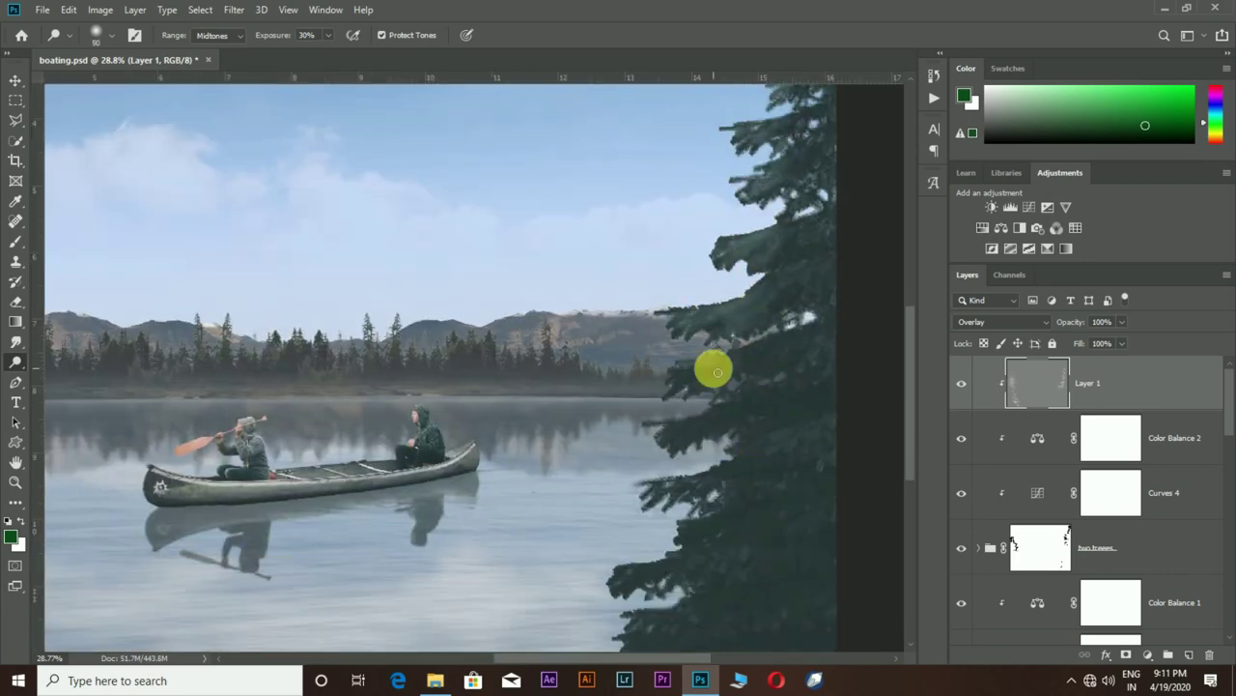
key(bracketright)
key(bracketright)
scroll(715, 454, down, 2)
scroll(715, 454, left, 1)
scroll(734, 493, down, 3)
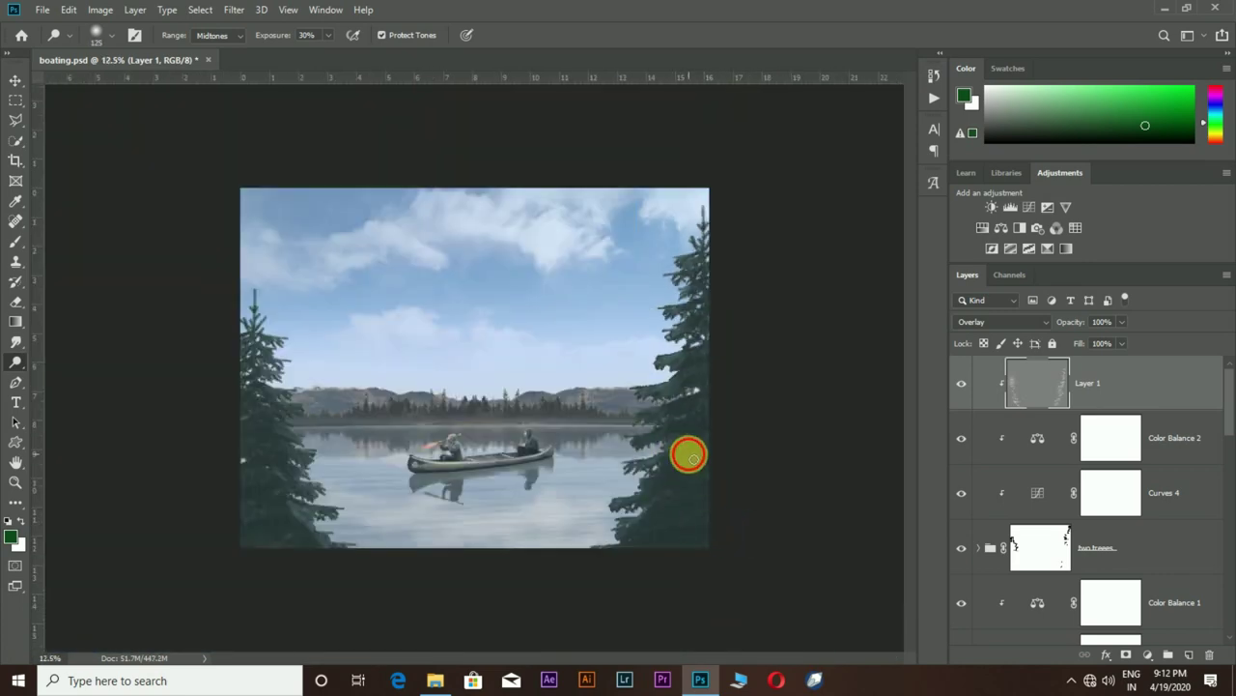
- Reset the magenta–green balance to 0 and stamp all visible layers into a merged layer
key(alt+bracketleft)
click(808, 237)
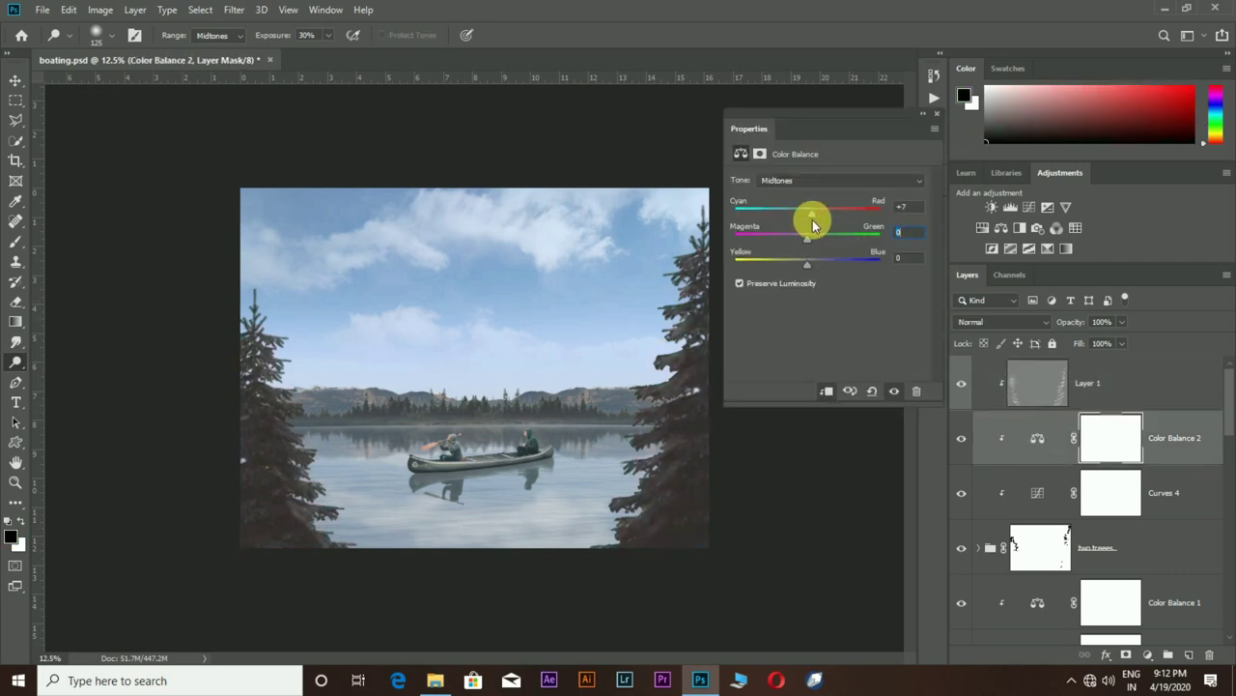
click(1106, 372)
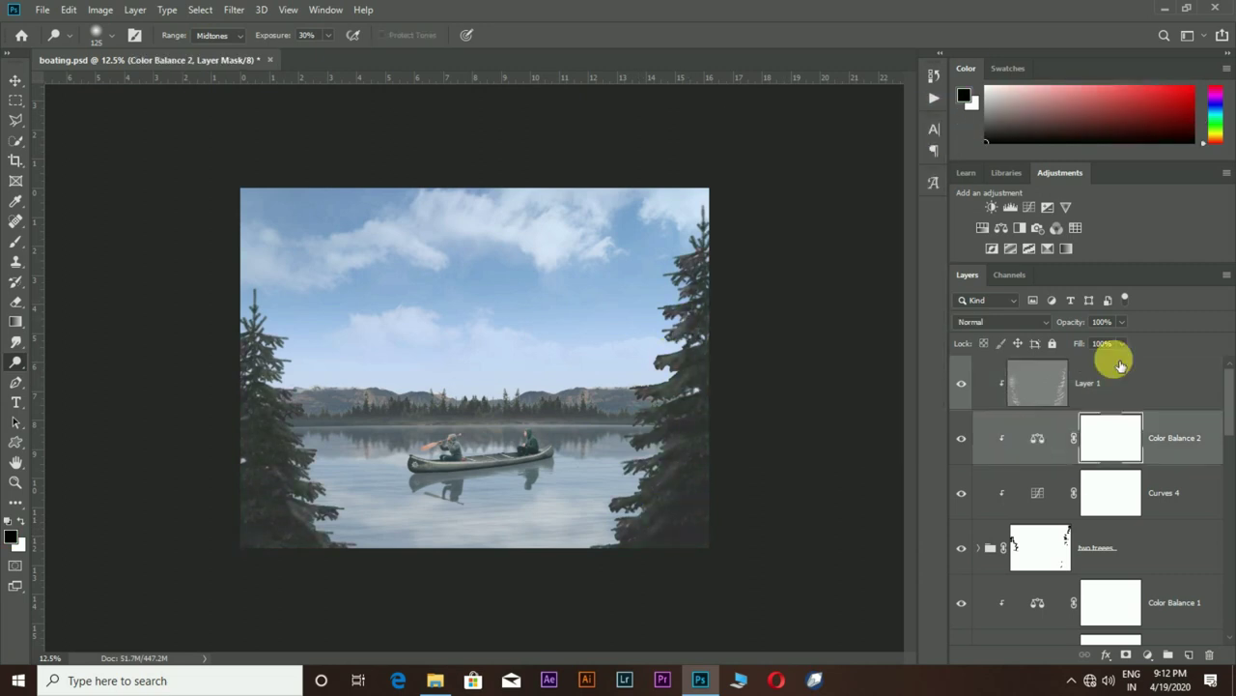
key(ctrl+minus)
key(ctrl+shift+alt+e)
- Add a Color Balance adjustment layer above the stamped layer
click(1146, 655)
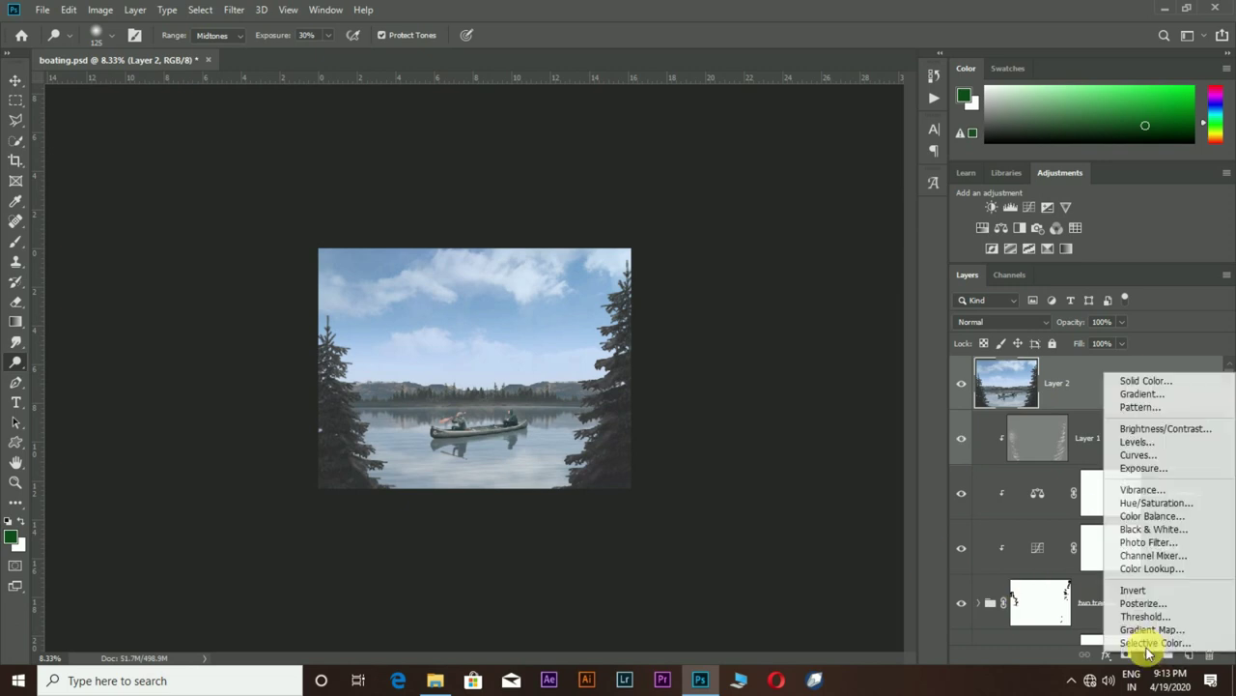
click(1140, 513)
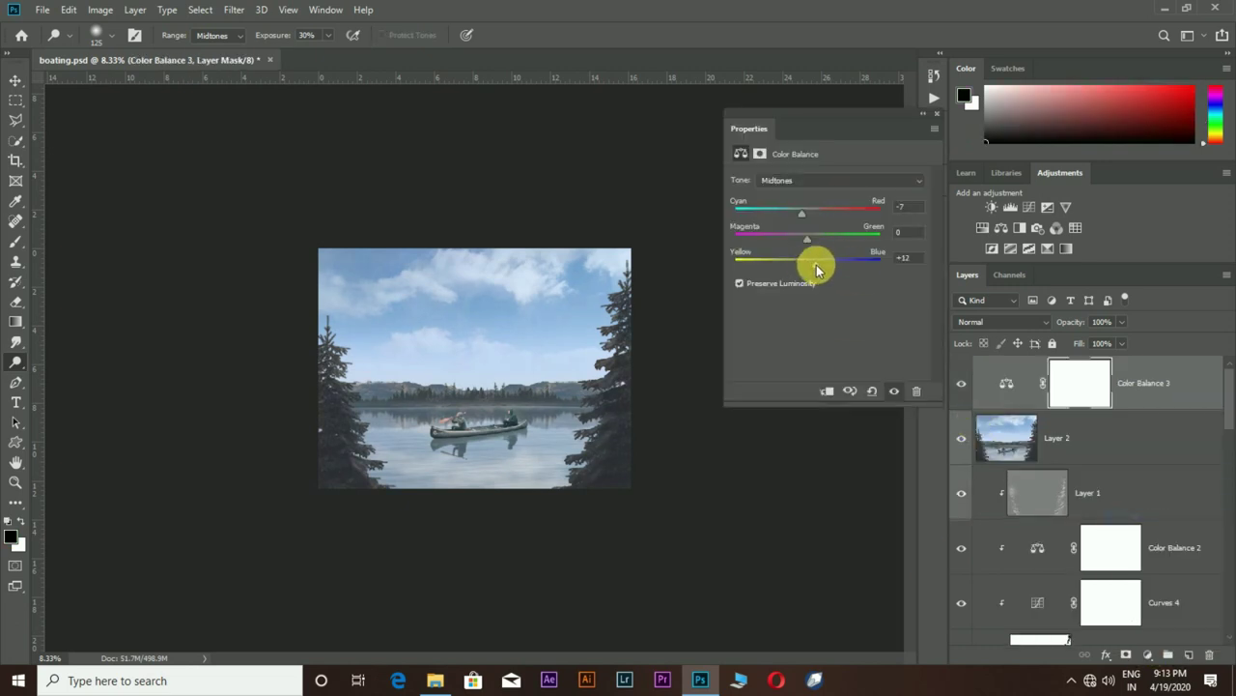
click(931, 188)
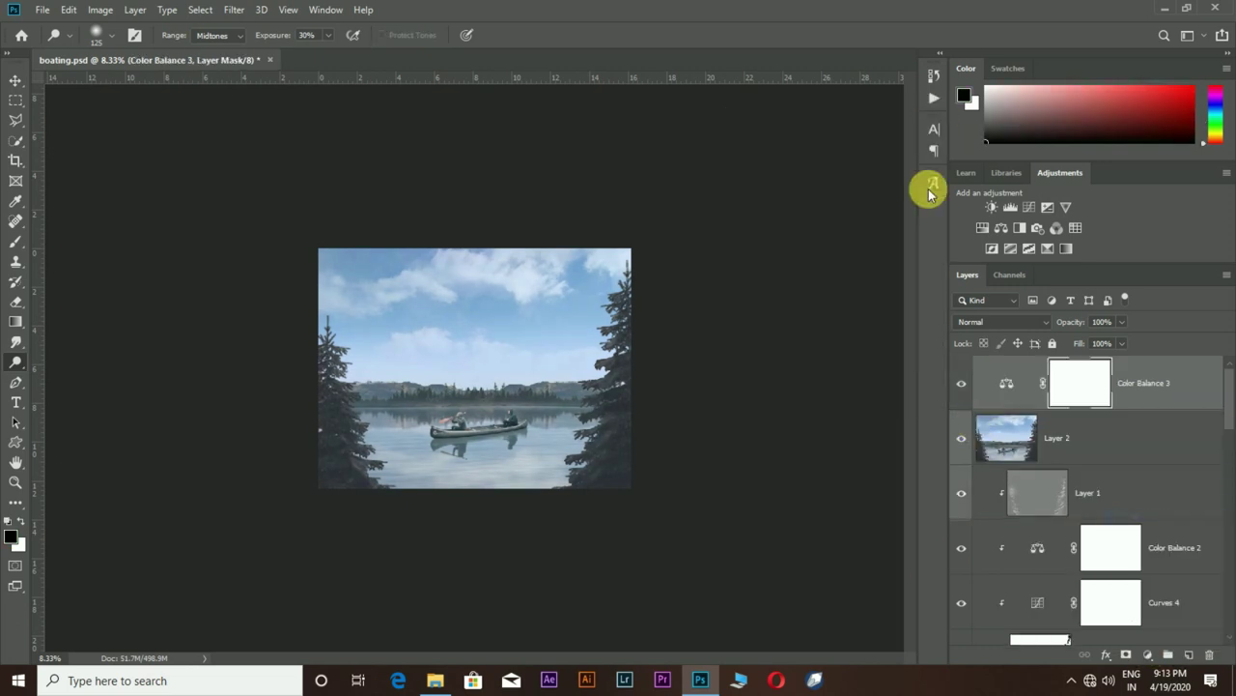
- Add a Color Lookup layer with the filmstock_50 LUT, blended Overlay at about 30% opacity
click(1075, 227)
click(858, 181)
click(860, 245)
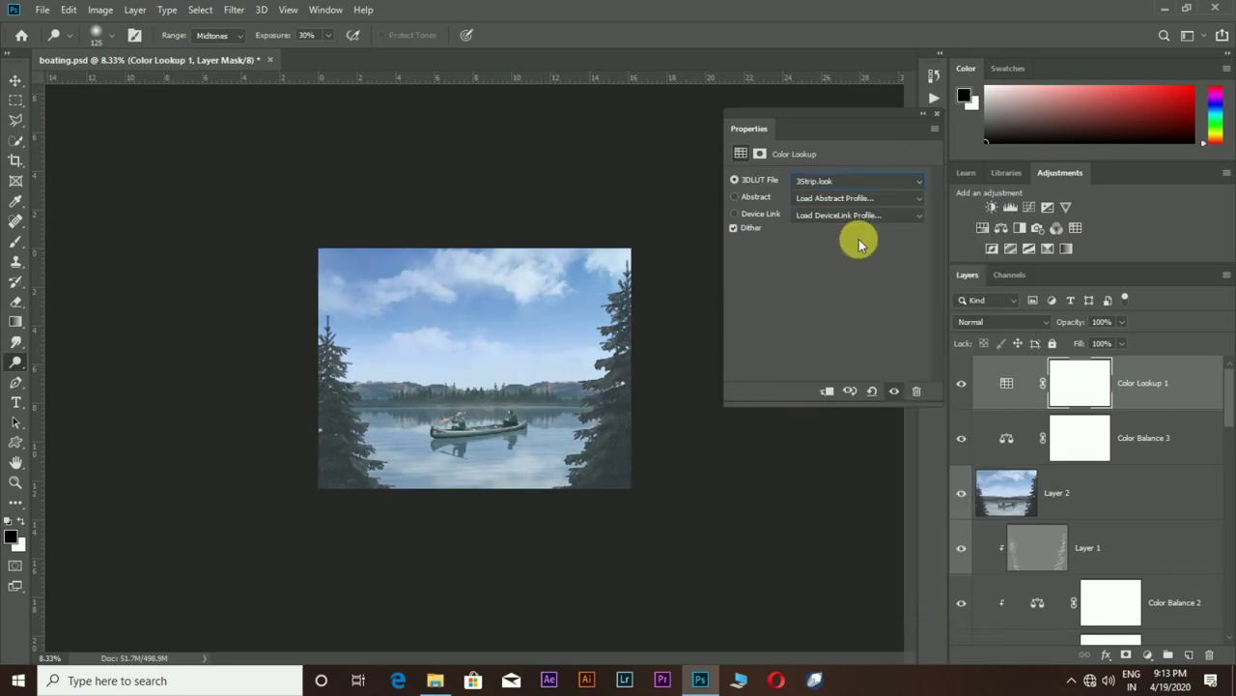
key(Down)
key(Down)
key(Down)
key(Down)
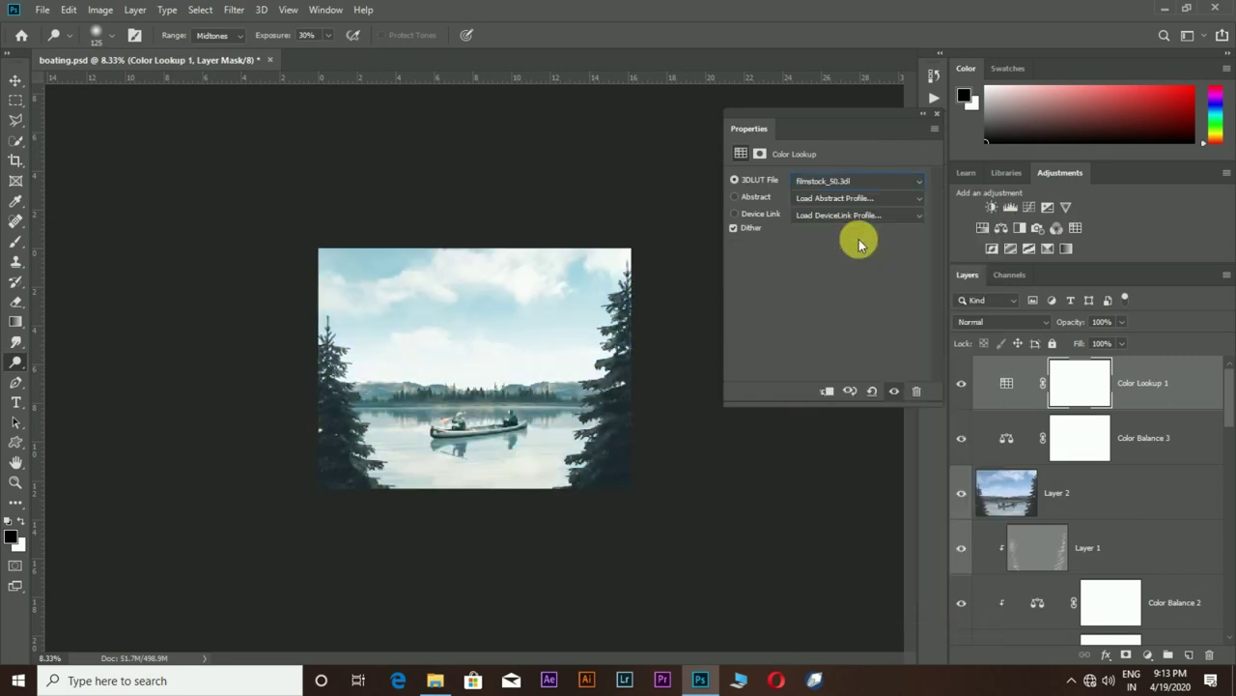
key(Down)
click(1024, 322)
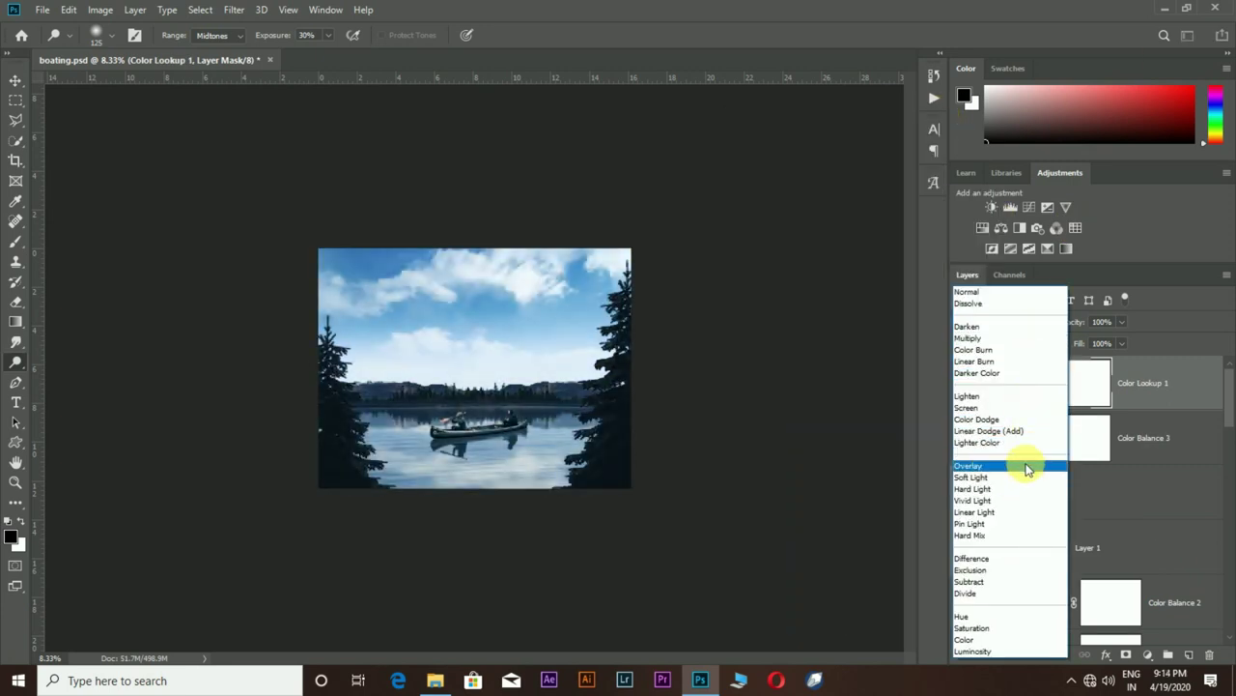
click(1027, 465)
drag(1071, 322, 1051, 343)
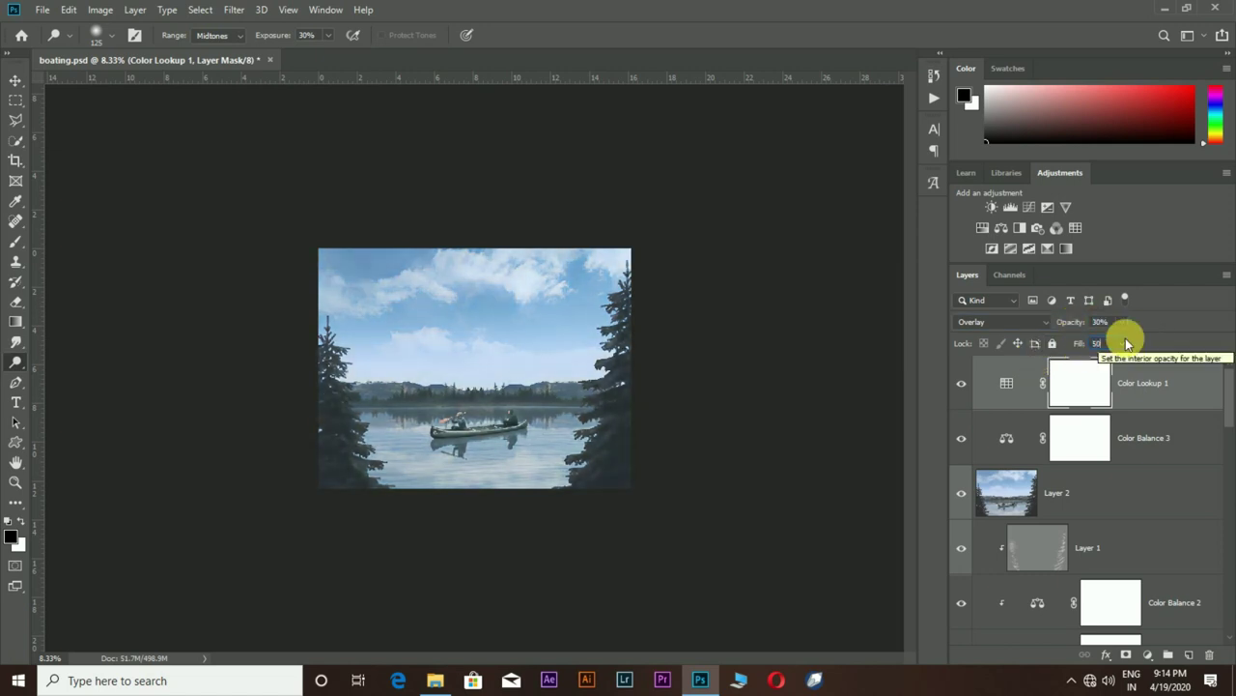
- Add a black-to-orange Gradient Map layer in Overlay mode at 35% opacity
click(1148, 655)
click(1155, 634)
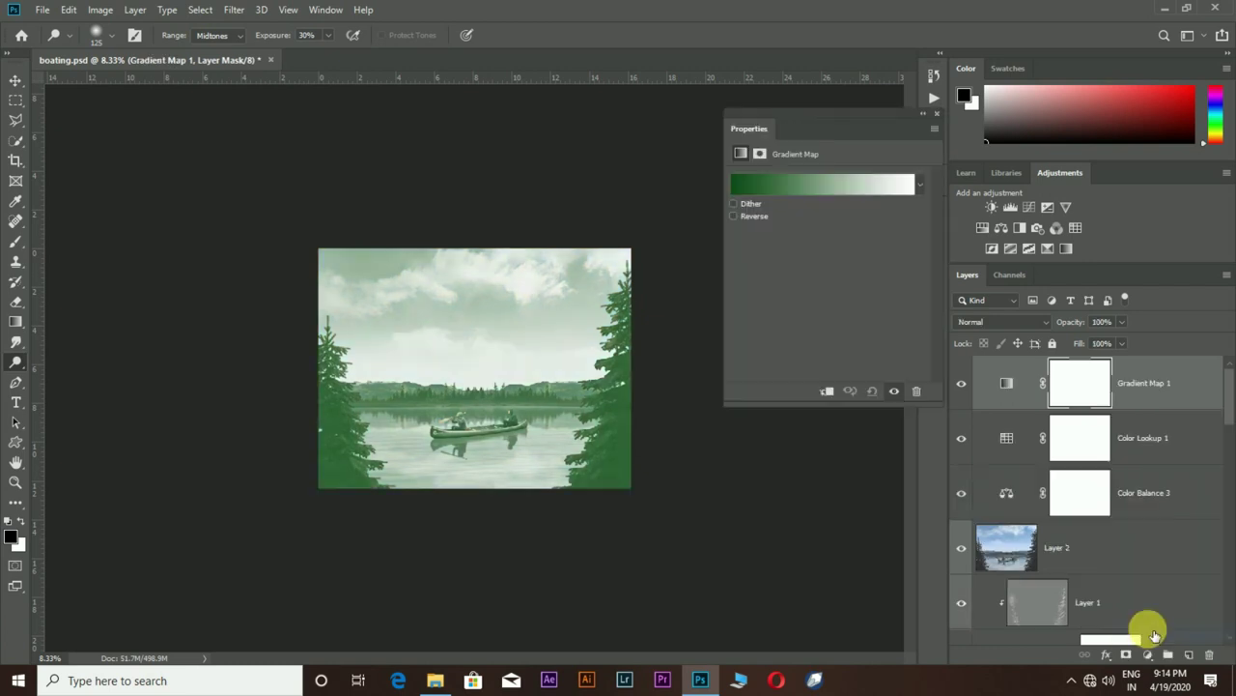
click(821, 183)
click(930, 144)
click(785, 171)
click(930, 145)
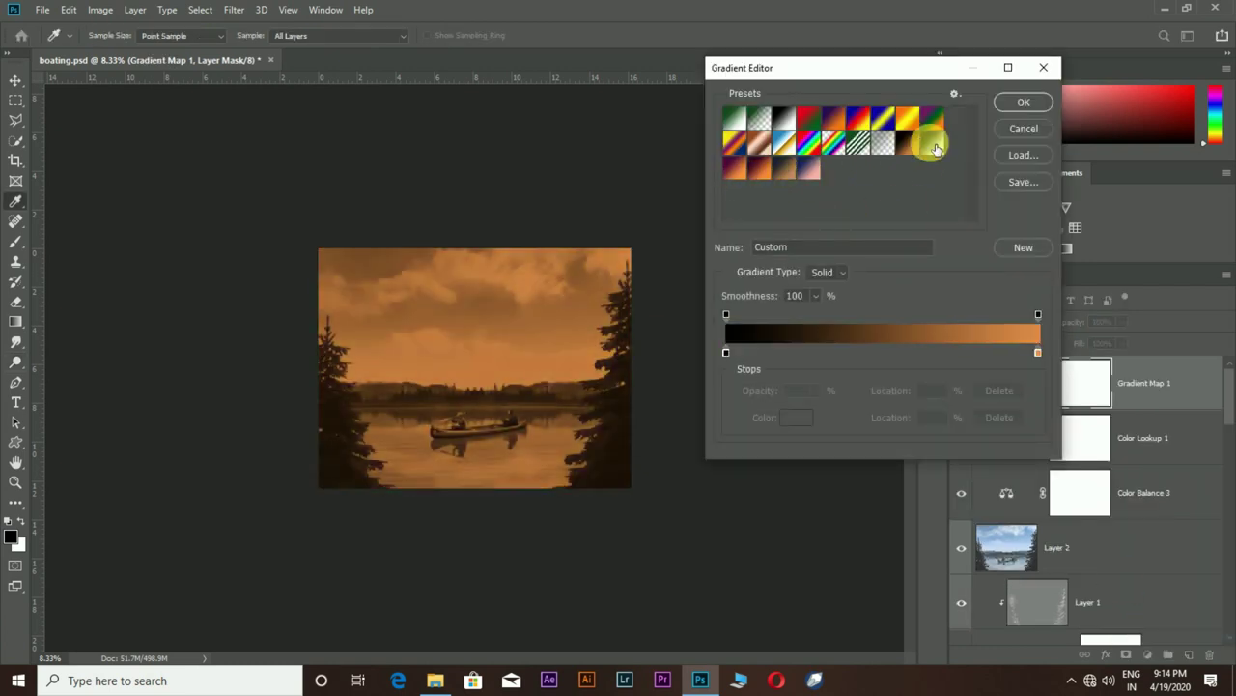
click(1024, 101)
click(1029, 321)
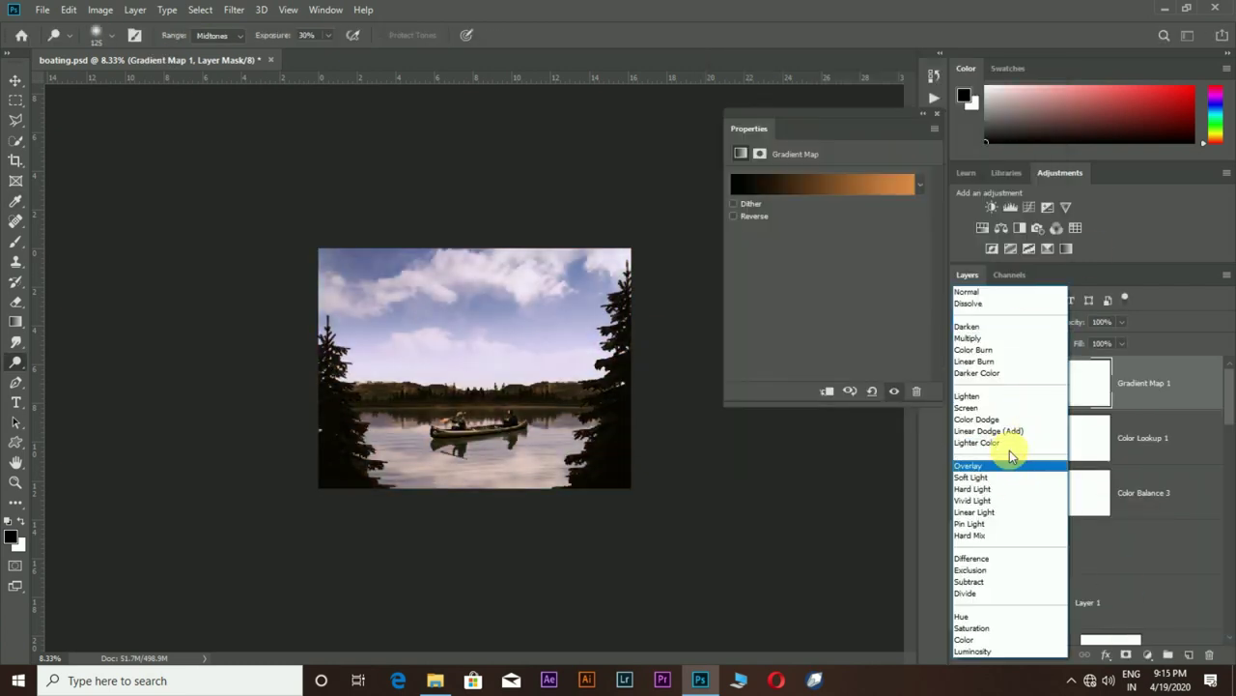
click(1010, 465)
drag(1096, 329, 1048, 333)
key(ctrl+plus)
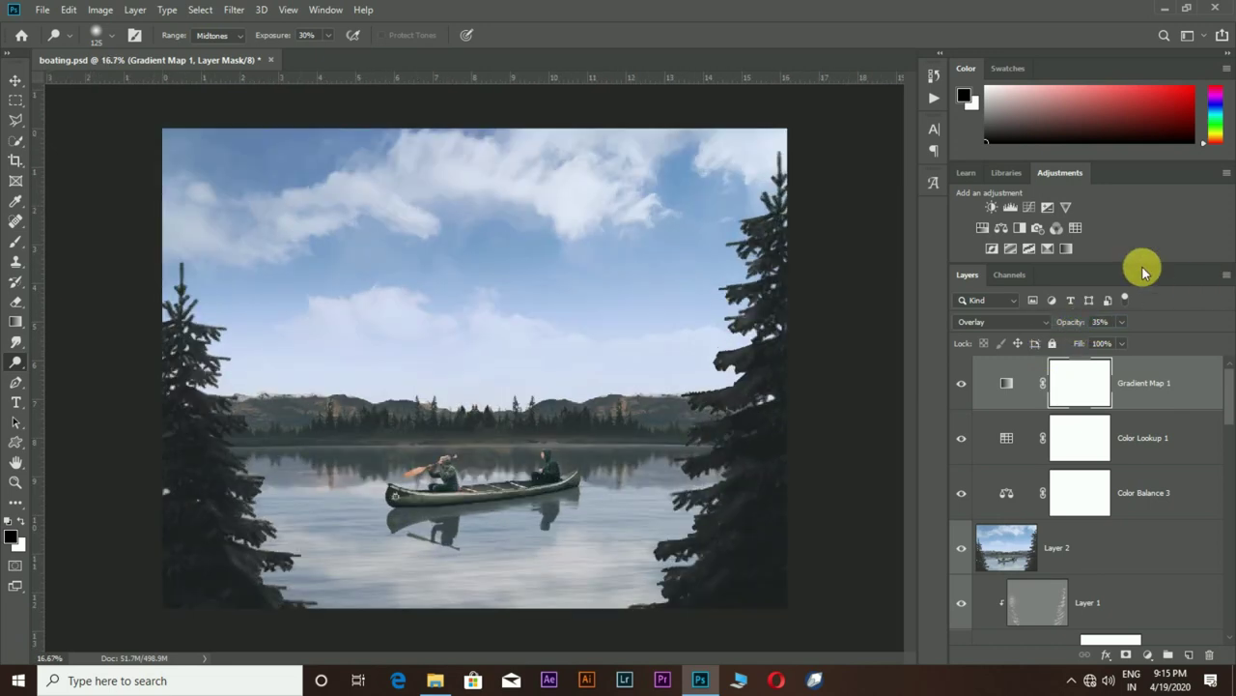
- Stamp the graded composite into a new merged layer
key(ctrl+minus)
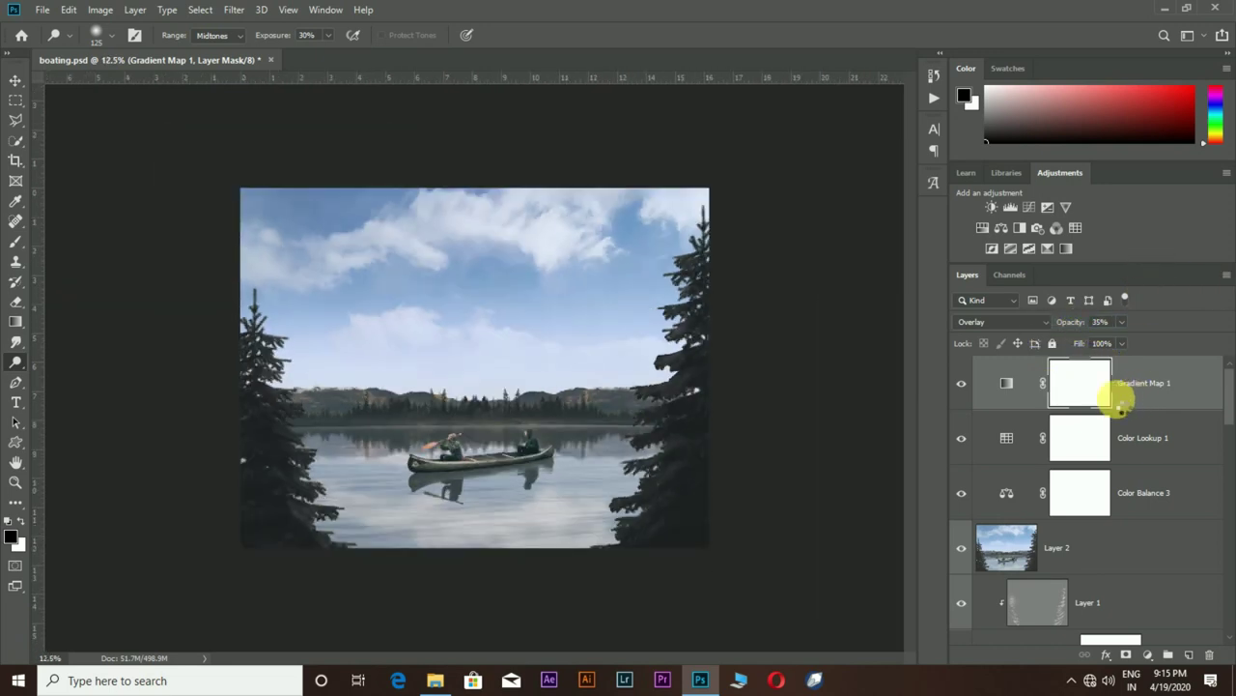
key(ctrl+shift+alt+e)
click(234, 10)
- In Camera Raw, set contrast -32, highlights -100, lifted shadows, clarity +23 and temperature +8
key(Escape)
key(ctrl+shift+a)
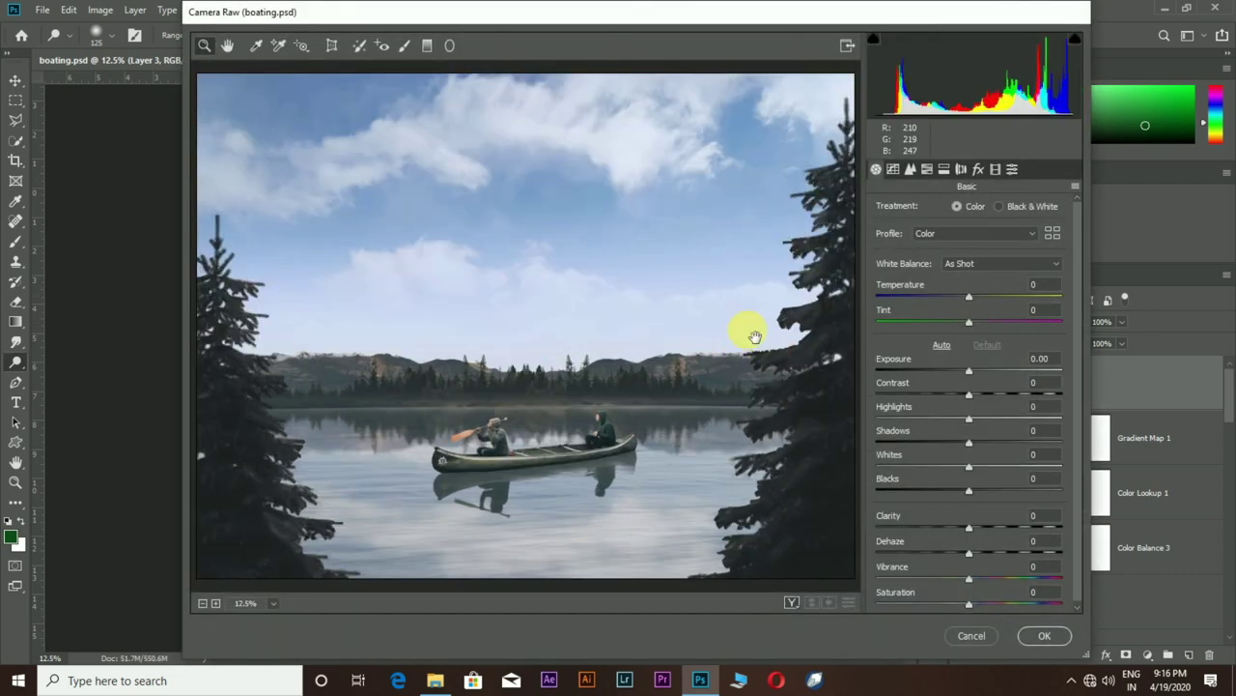
mouse_move(969, 394)
mouse_down()
mouse_move(942, 396)
mouse_move(976, 373)
mouse_up()
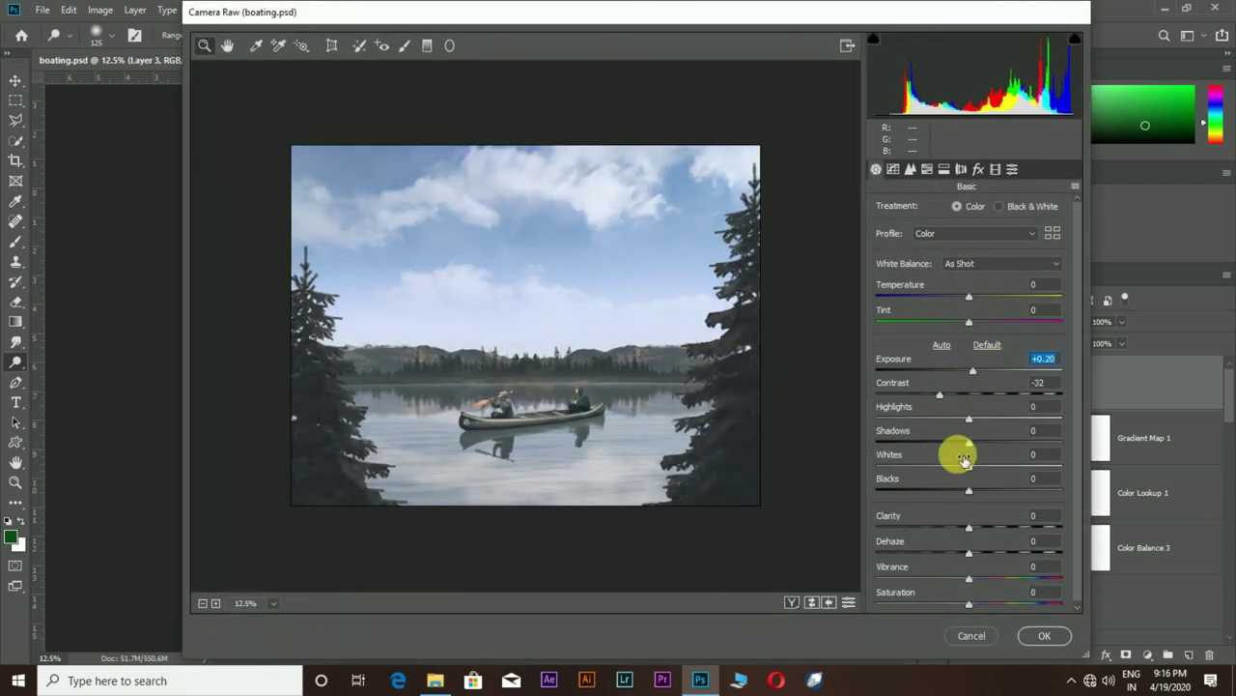
drag(969, 419, 842, 423)
drag(969, 442, 992, 447)
drag(969, 527, 990, 529)
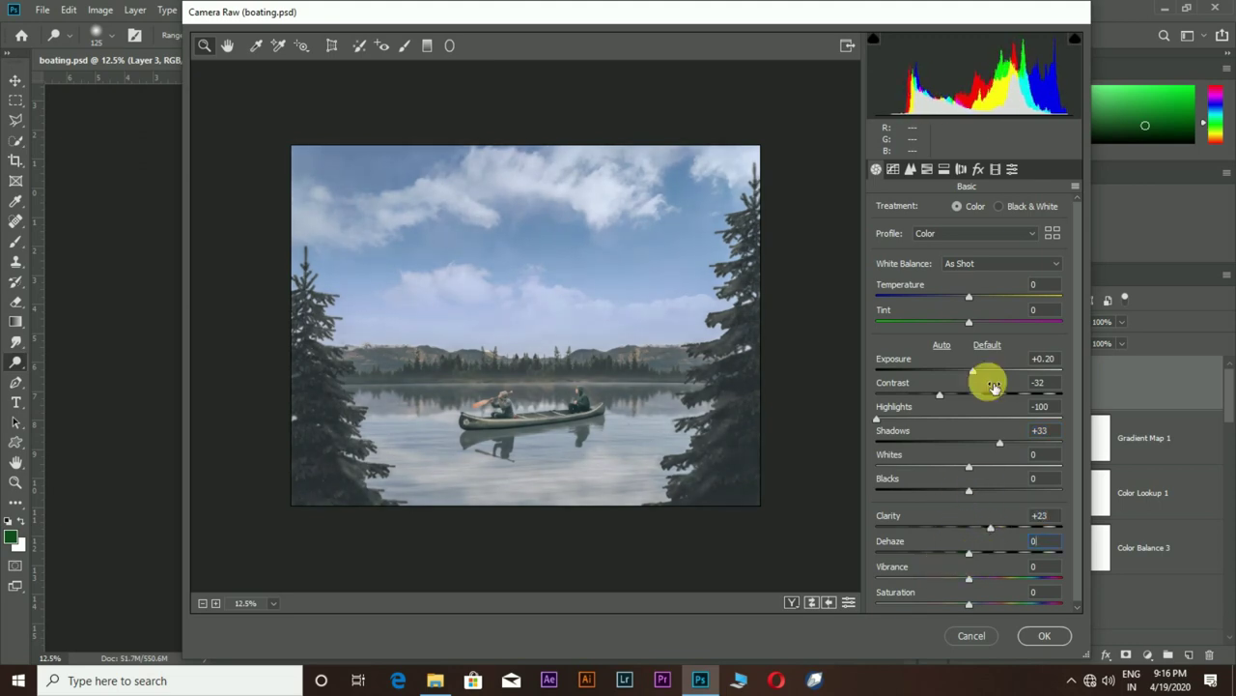
drag(968, 296, 966, 322)
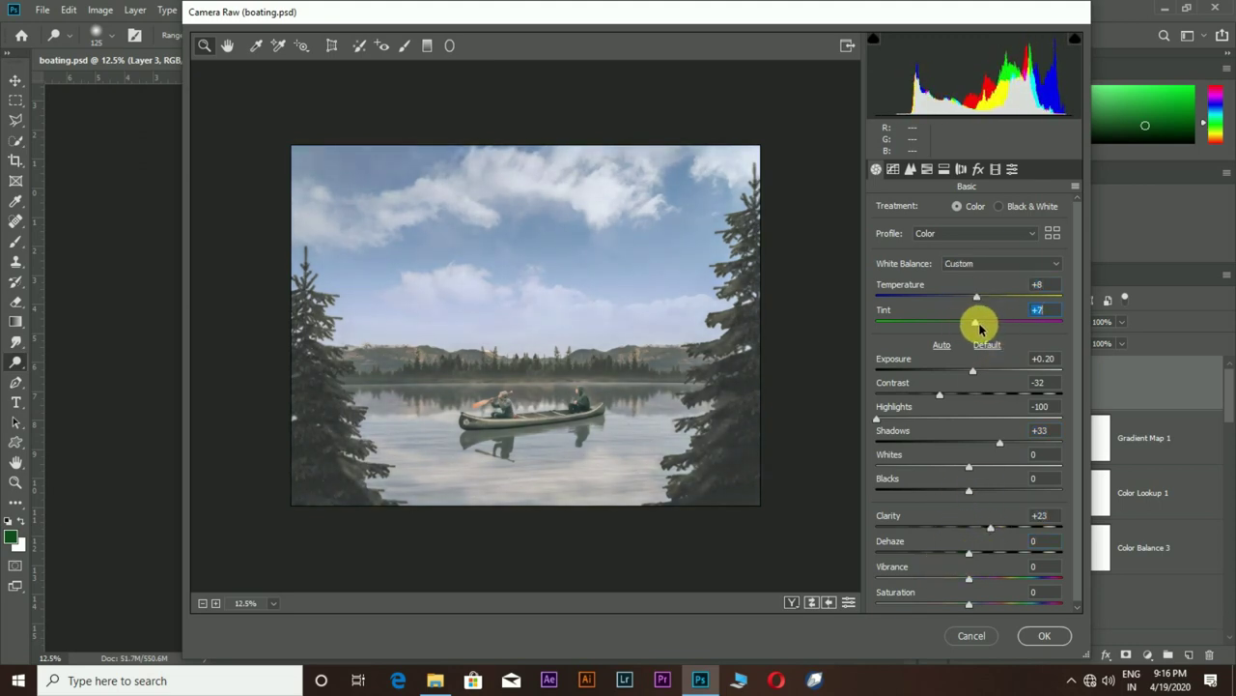
- Shift the blue primary in Calibration, raise blue saturation to +29 and desaturate greens to -63
click(995, 169)
mouse_move(972, 461)
mouse_down()
mouse_move(933, 462)
mouse_move(950, 462)
mouse_move(948, 485)
mouse_up()
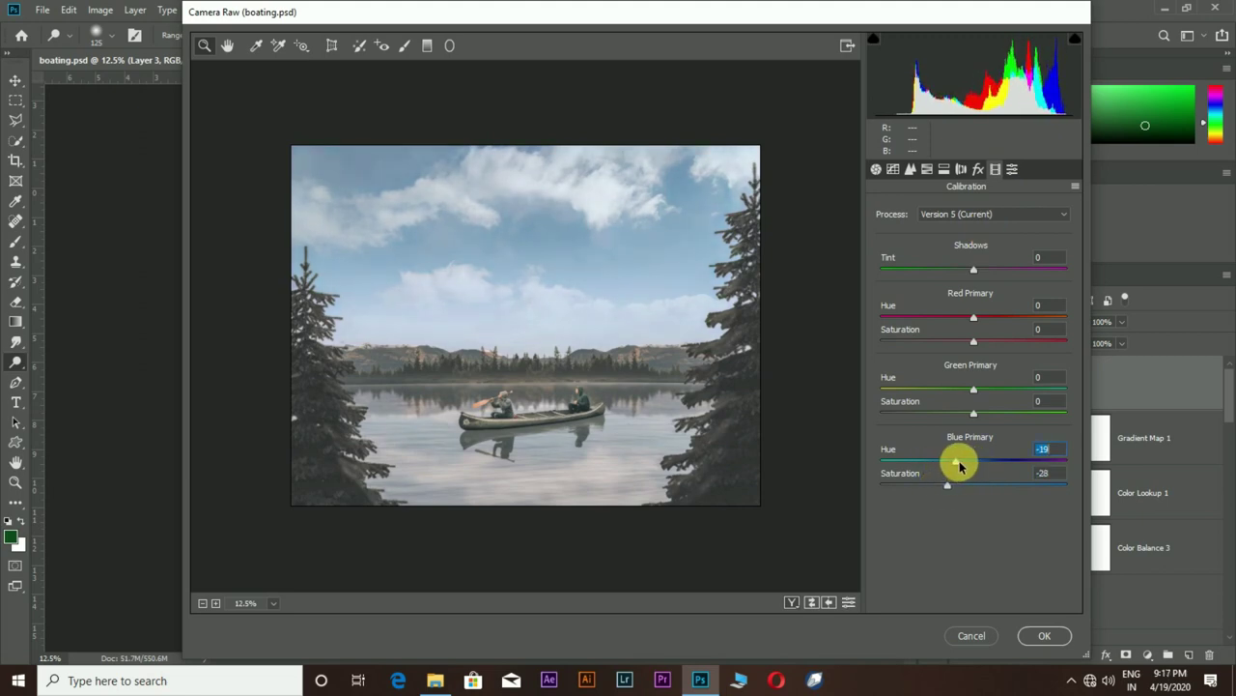
click(926, 170)
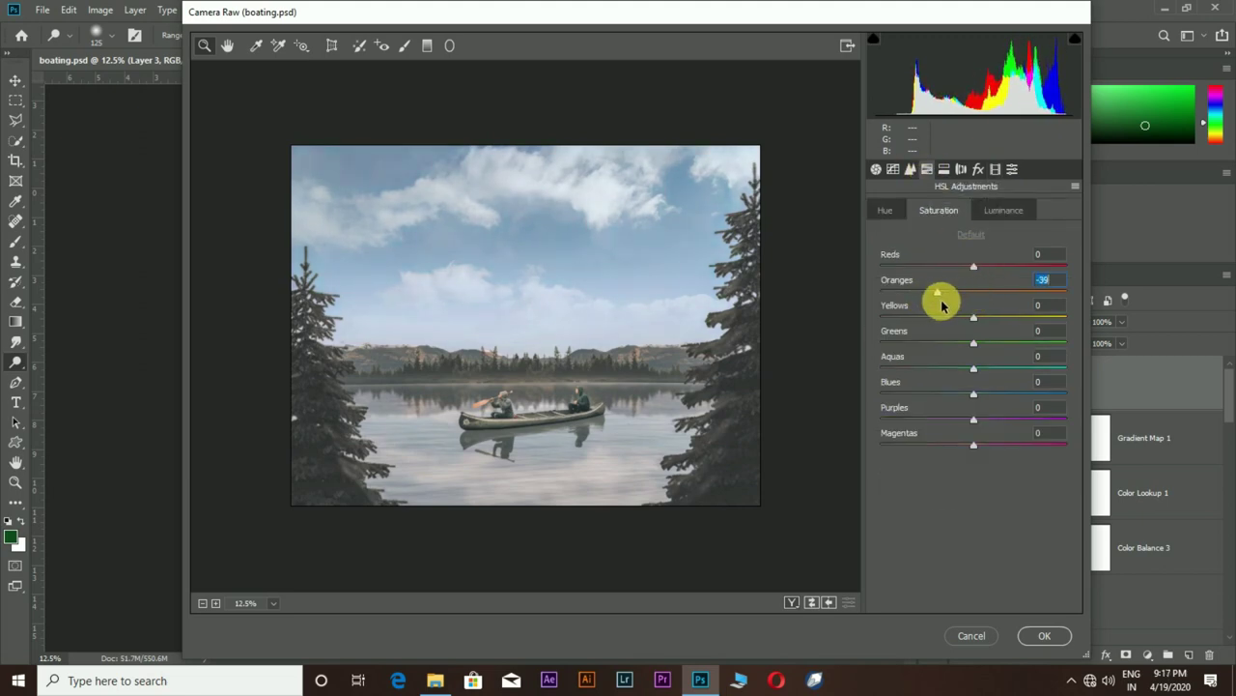
drag(973, 393, 1000, 396)
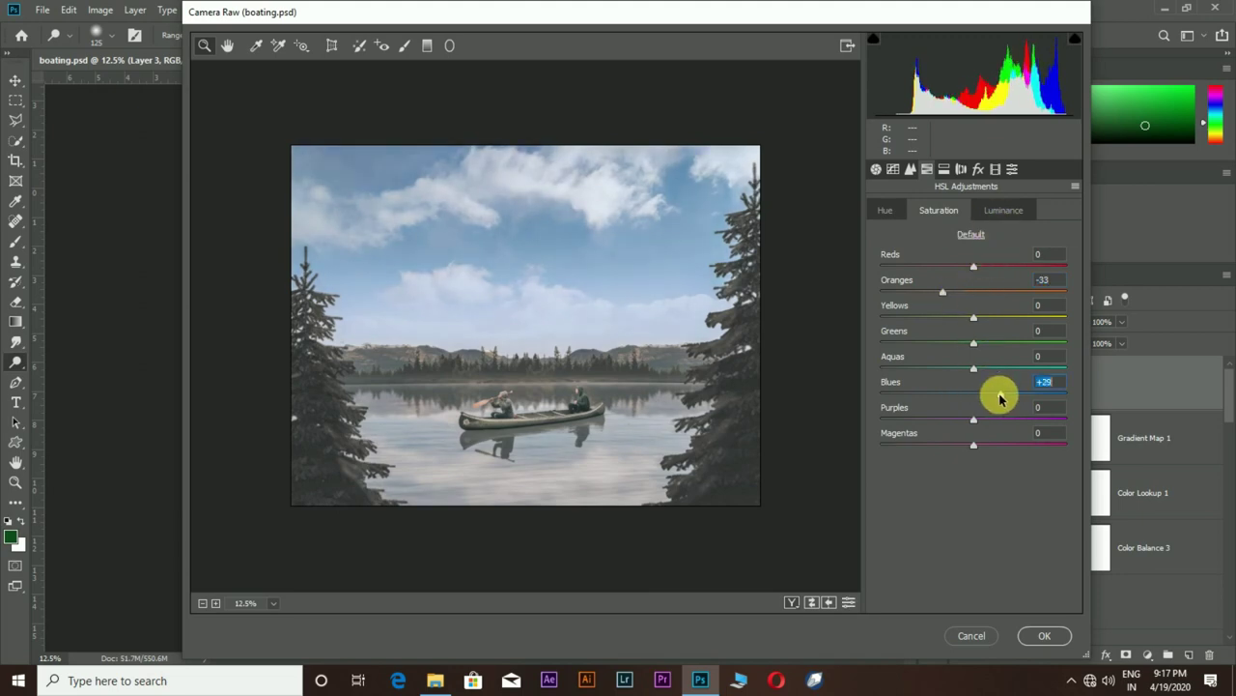
drag(974, 341, 916, 359)
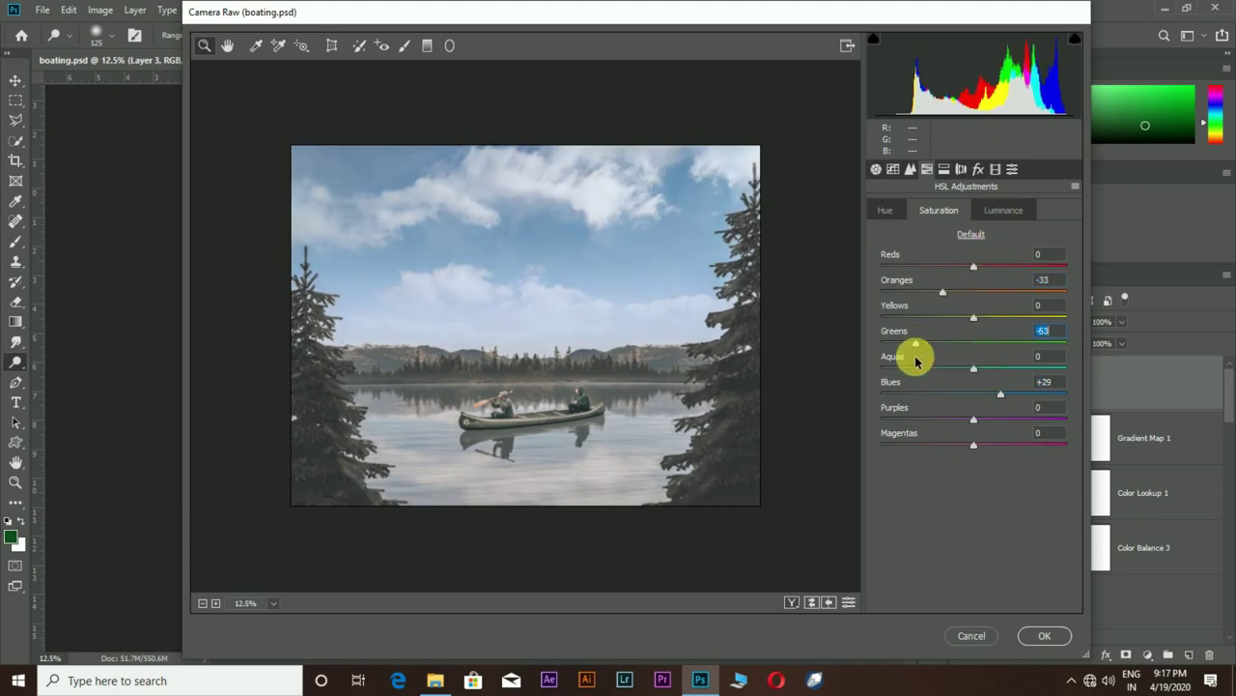
- Raise sharpening masking to 52 and lift the tone curve highlights
click(910, 169)
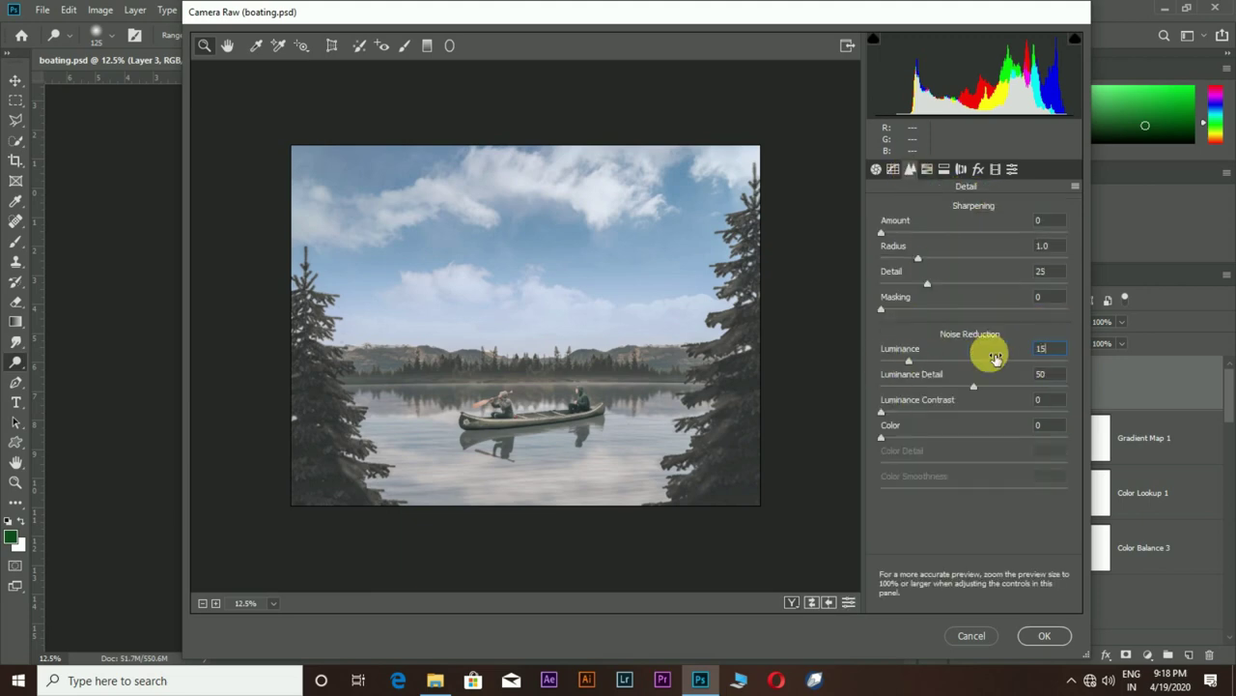
drag(881, 310, 976, 309)
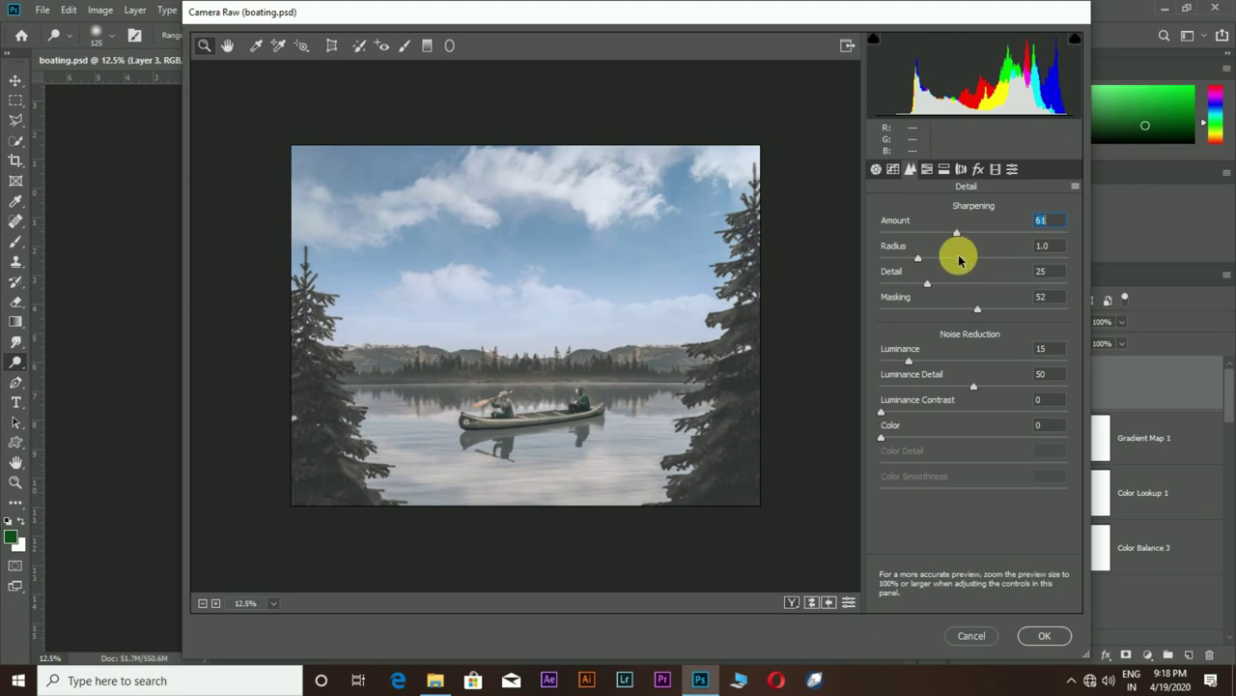
click(892, 169)
mouse_move(971, 461)
mouse_down()
mouse_move(960, 464)
mouse_move(981, 468)
mouse_move(947, 486)
mouse_up()
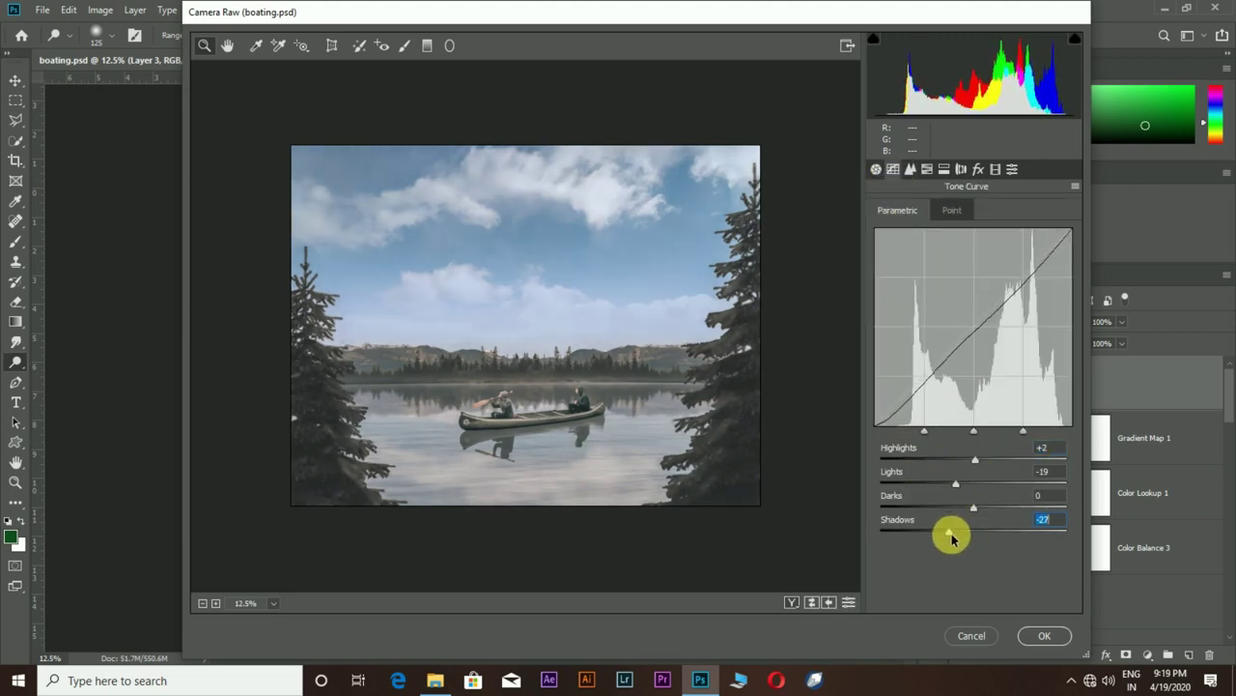
click(876, 169)
- Add graduated filters: -1.20 exposure over the lower water, +0.70 diagonally from the top
click(427, 45)
mouse_move(542, 527)
mouse_down()
mouse_move(524, 477)
mouse_move(542, 425)
mouse_up()
drag(947, 287, 944, 287)
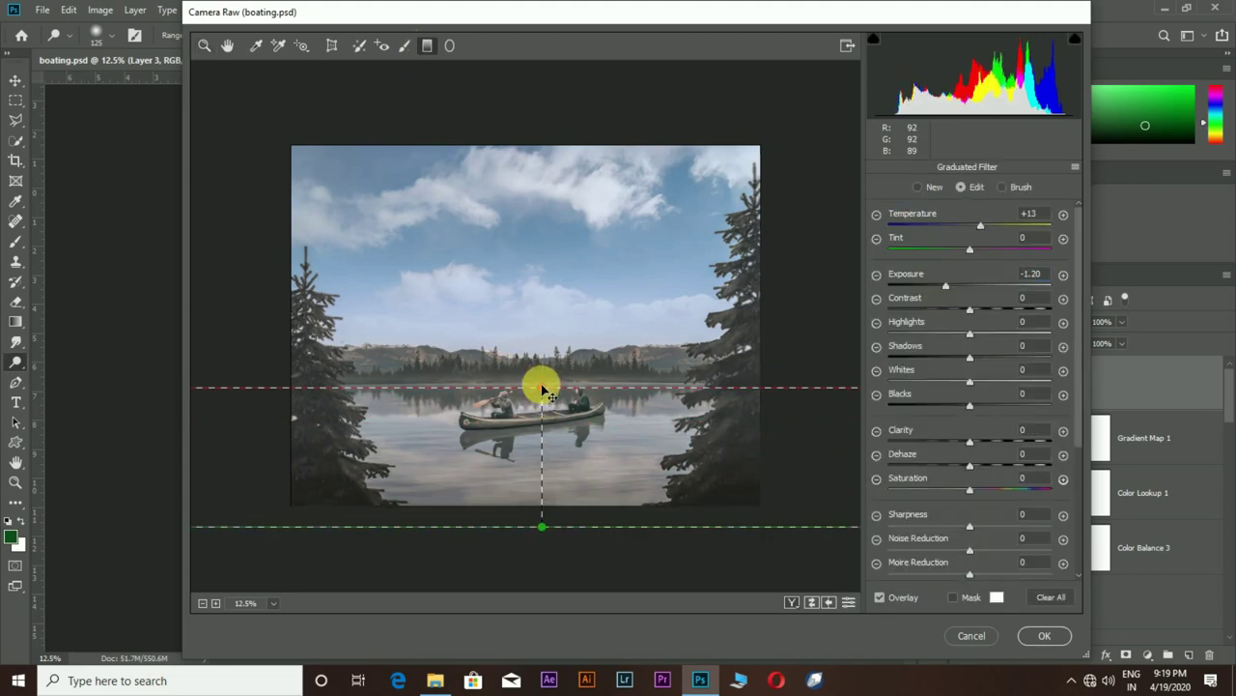
mouse_move(547, 430)
mouse_down()
mouse_move(544, 511)
mouse_move(553, 420)
mouse_up()
drag(539, 112, 539, 274)
drag(945, 287, 985, 289)
mouse_move(538, 110)
mouse_down()
mouse_move(566, 284)
mouse_move(495, 325)
mouse_up()
click(206, 46)
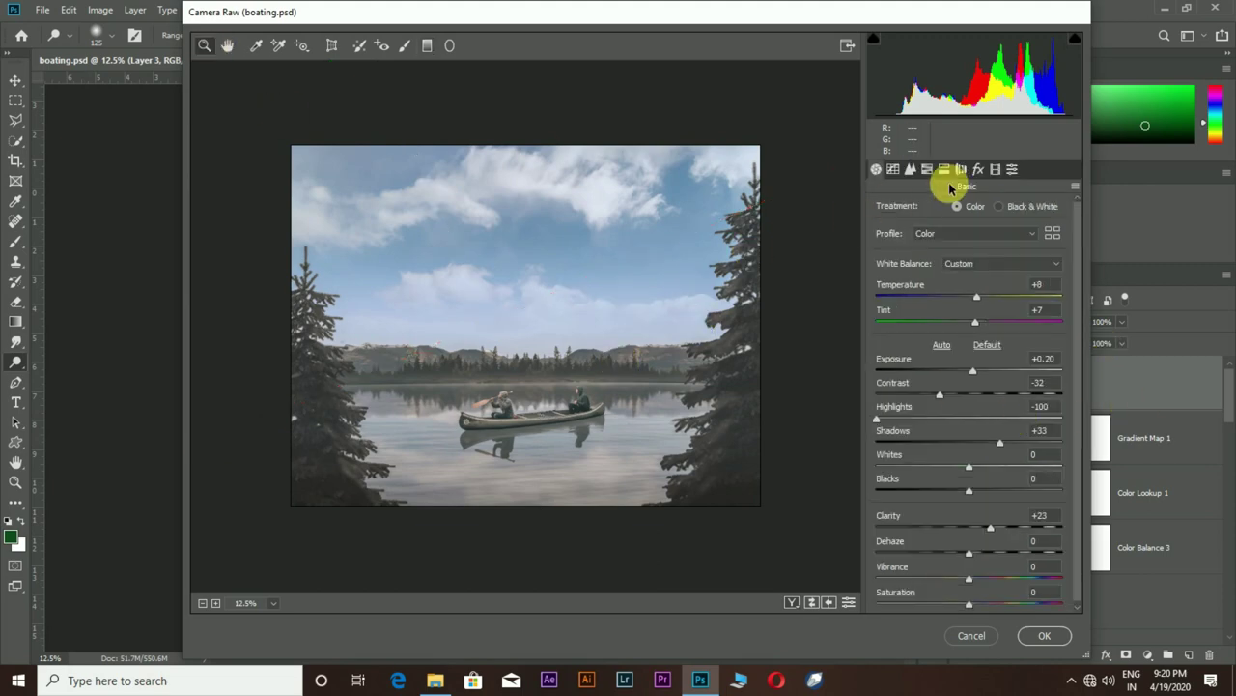
click(927, 169)
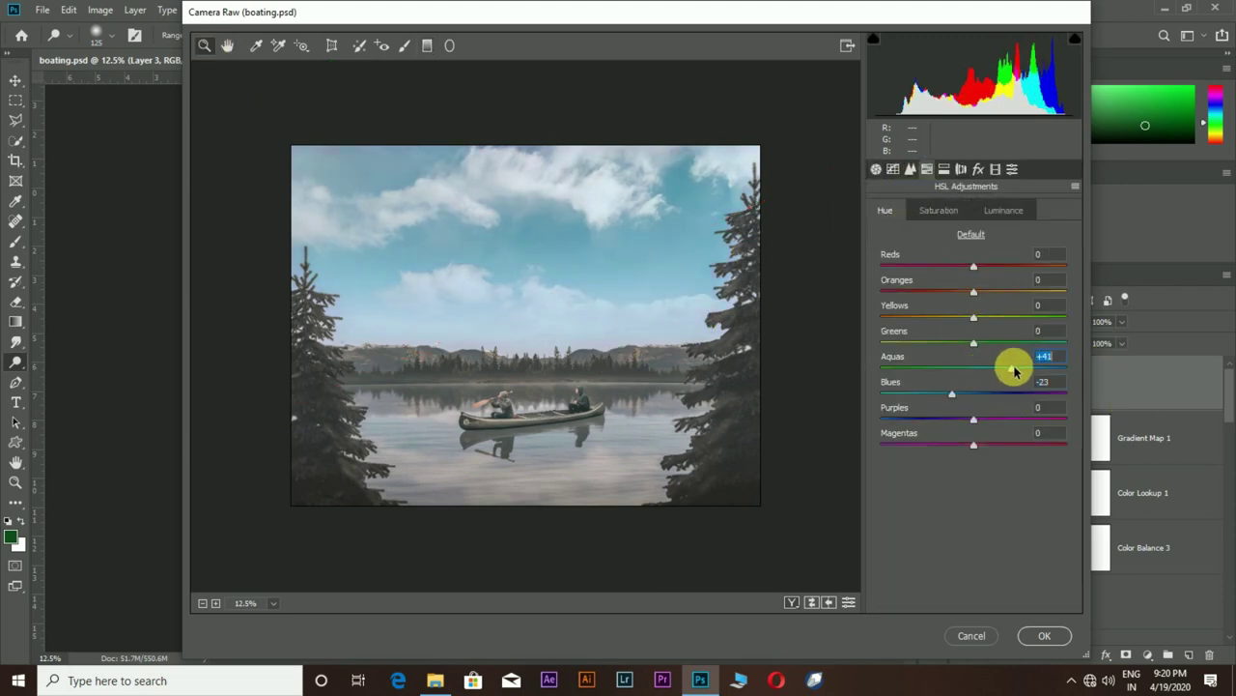